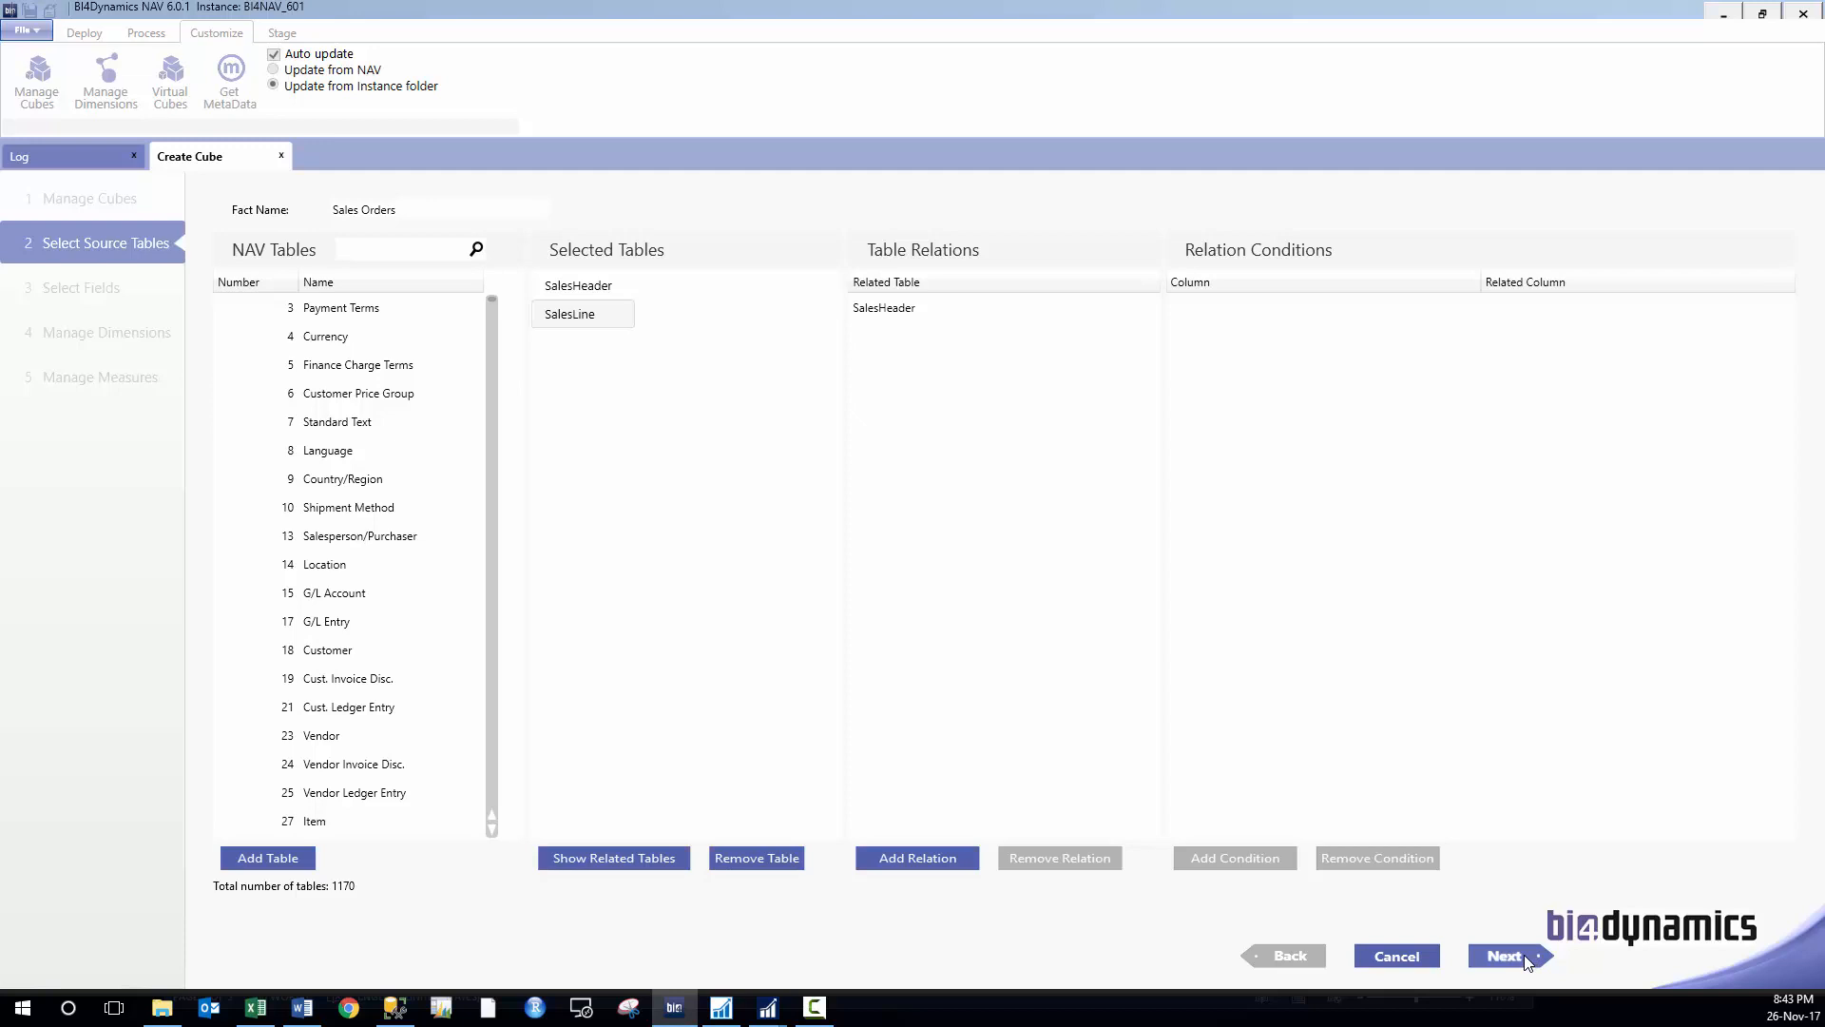
- Proceed from the source tables to field selection and filter the field list by "qt"
click(1512, 956)
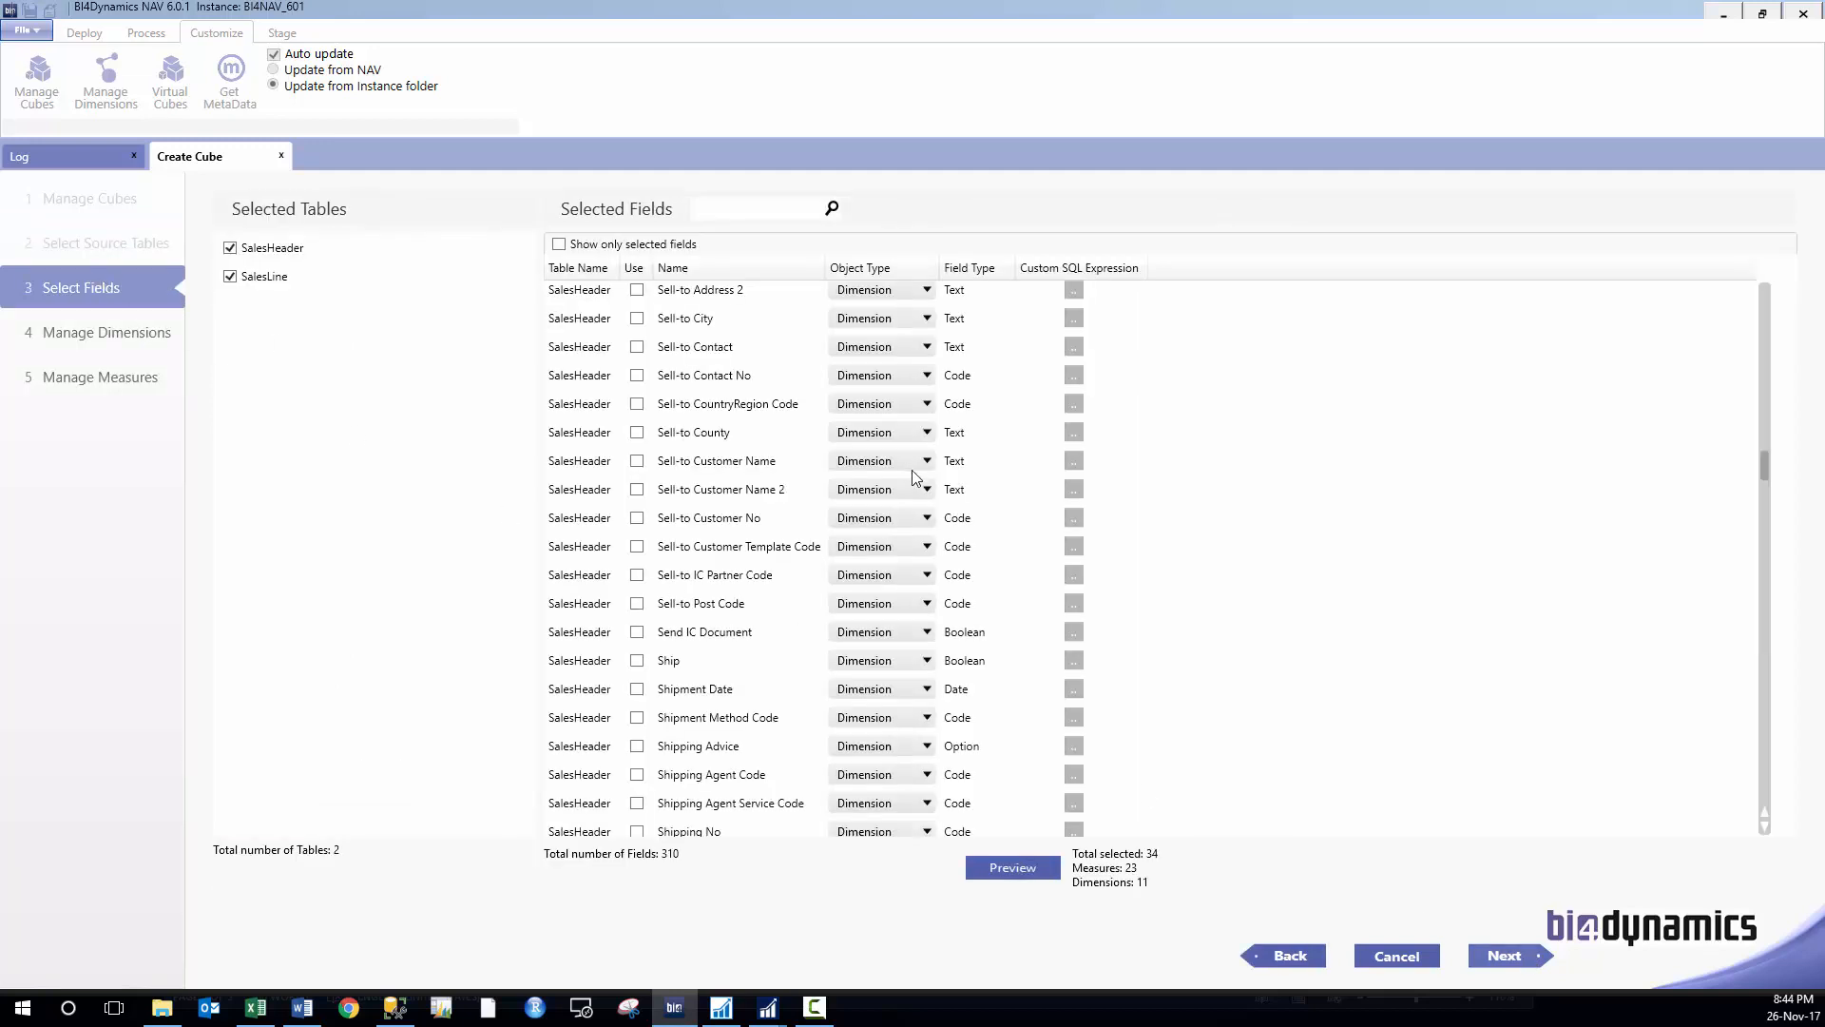
click(723, 216)
text(q)
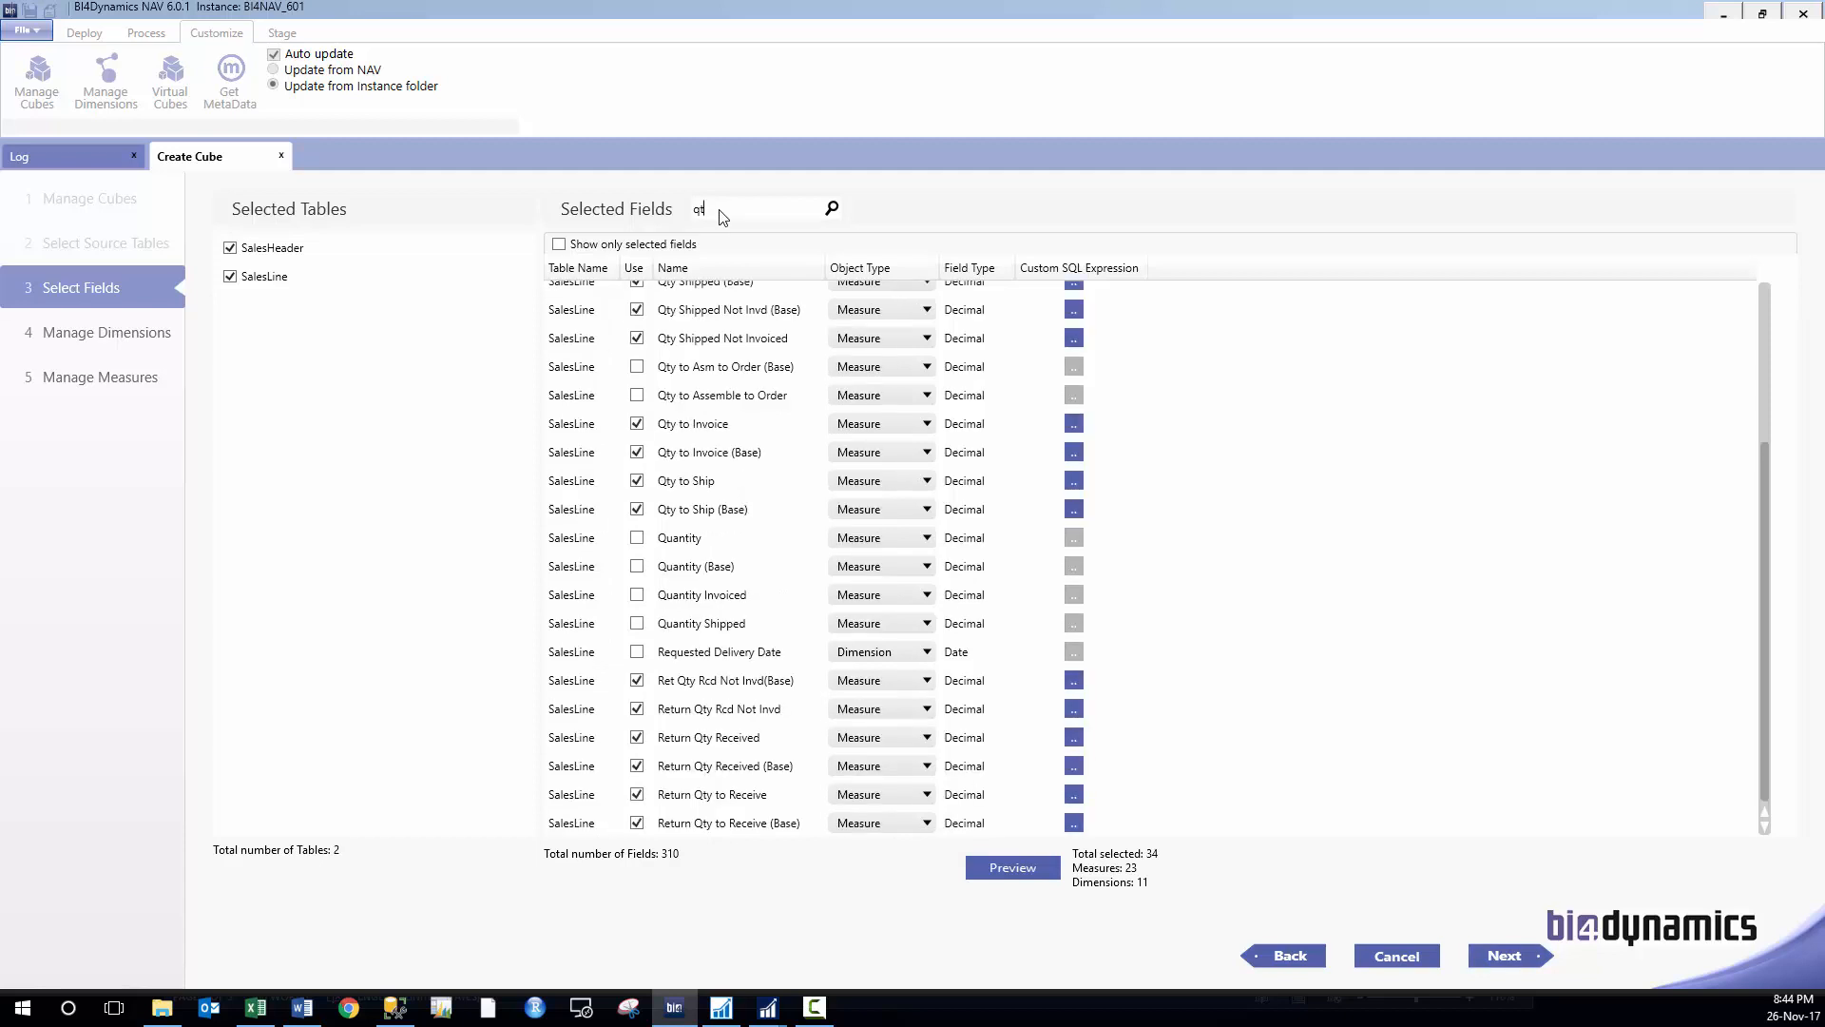
text(t)
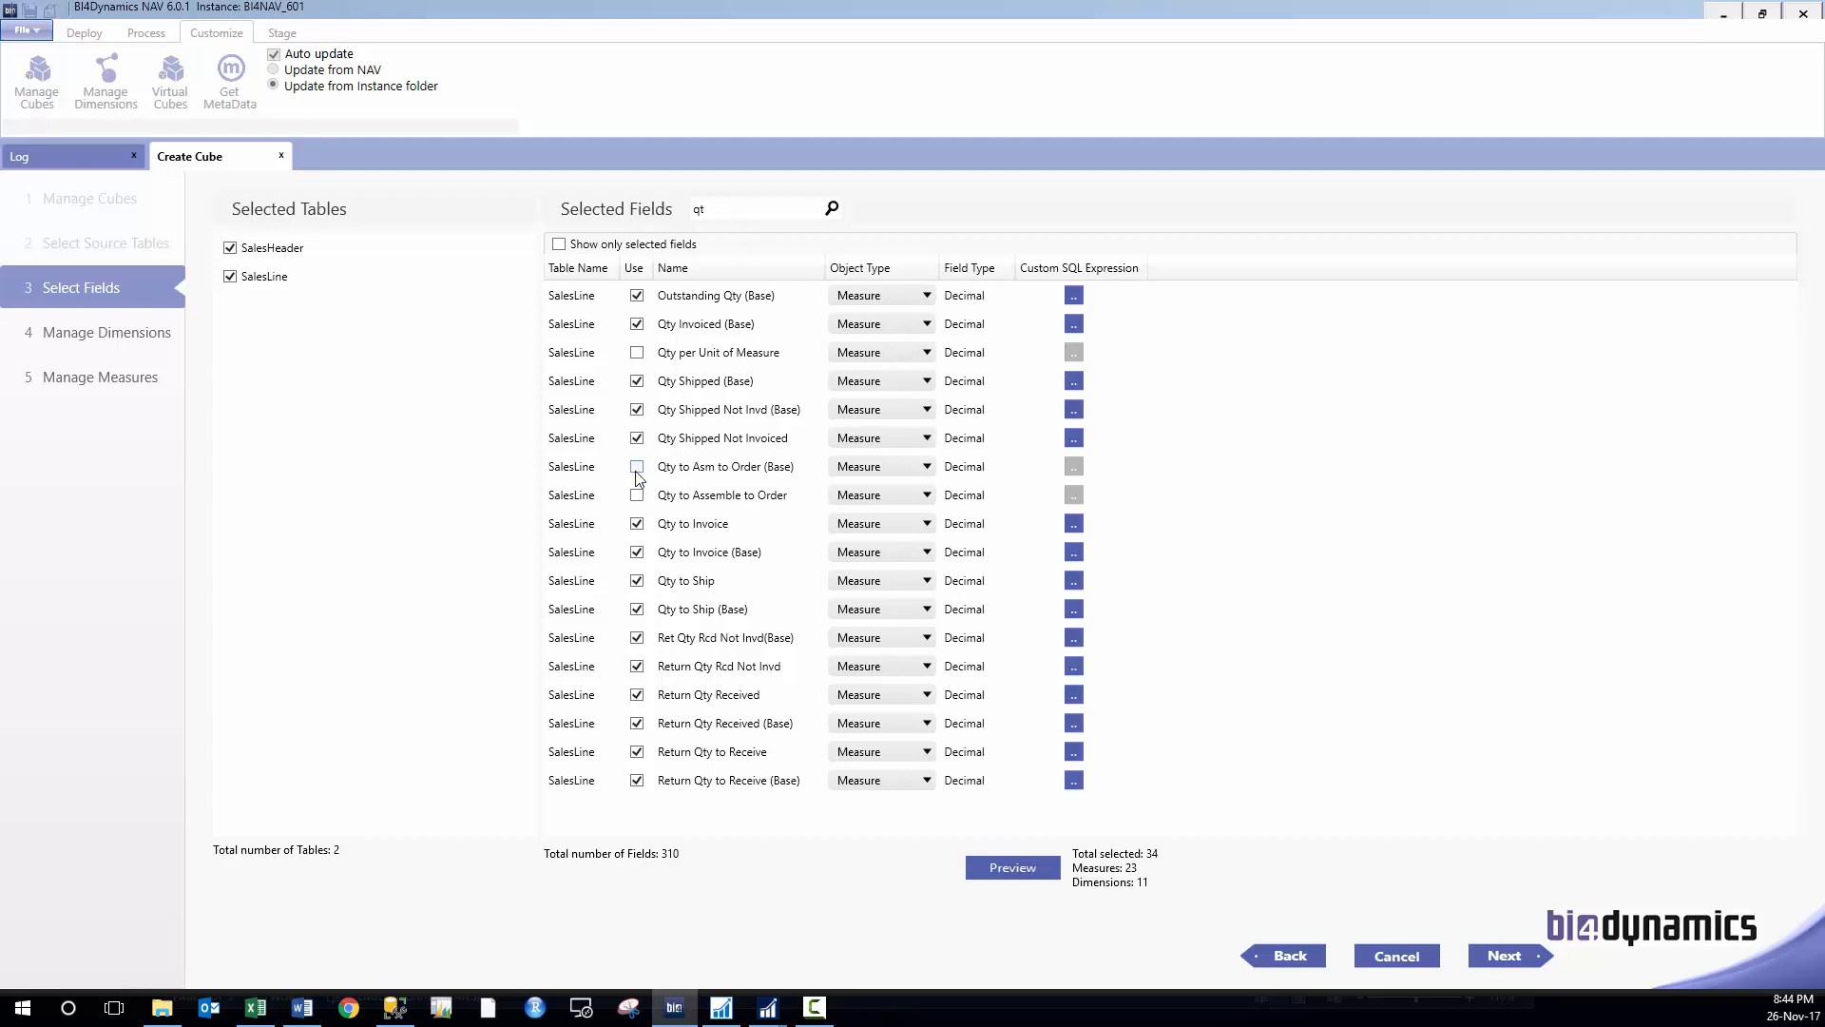
- Continue past the dimensions to the measures stage and add three extended measures for Qty to Invoice
click(1533, 960)
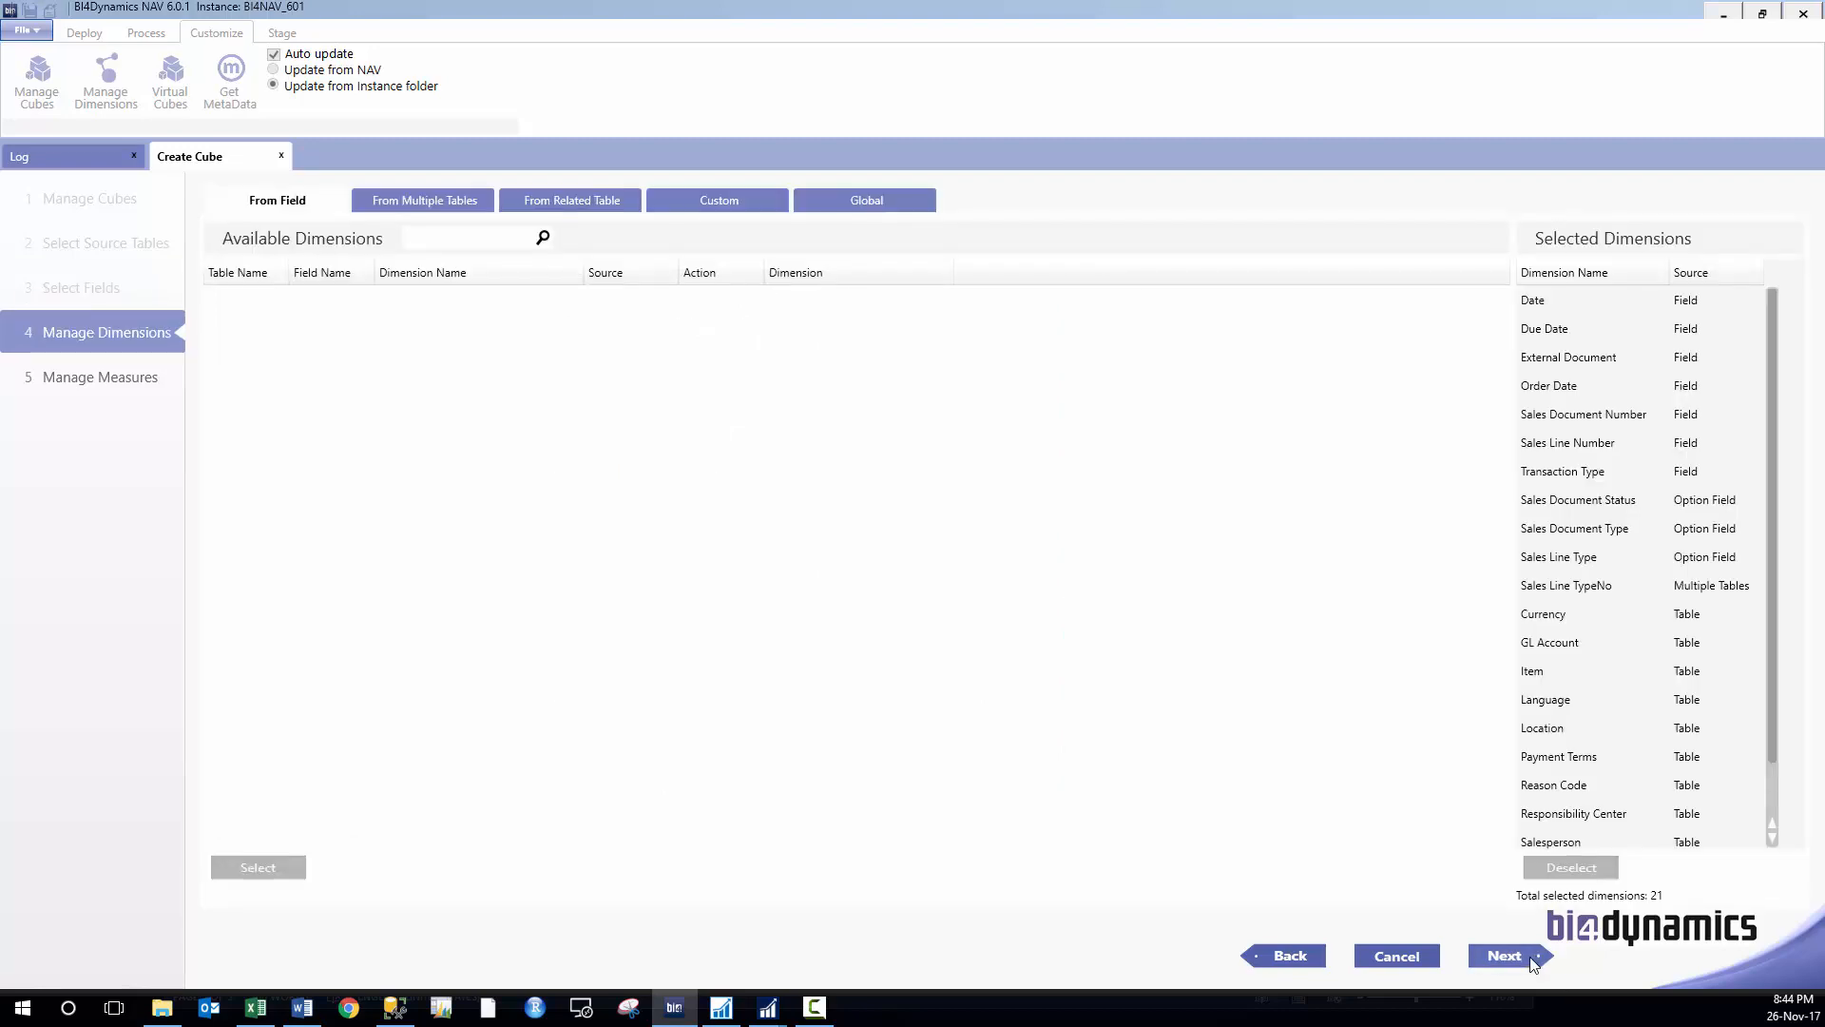
click(1533, 960)
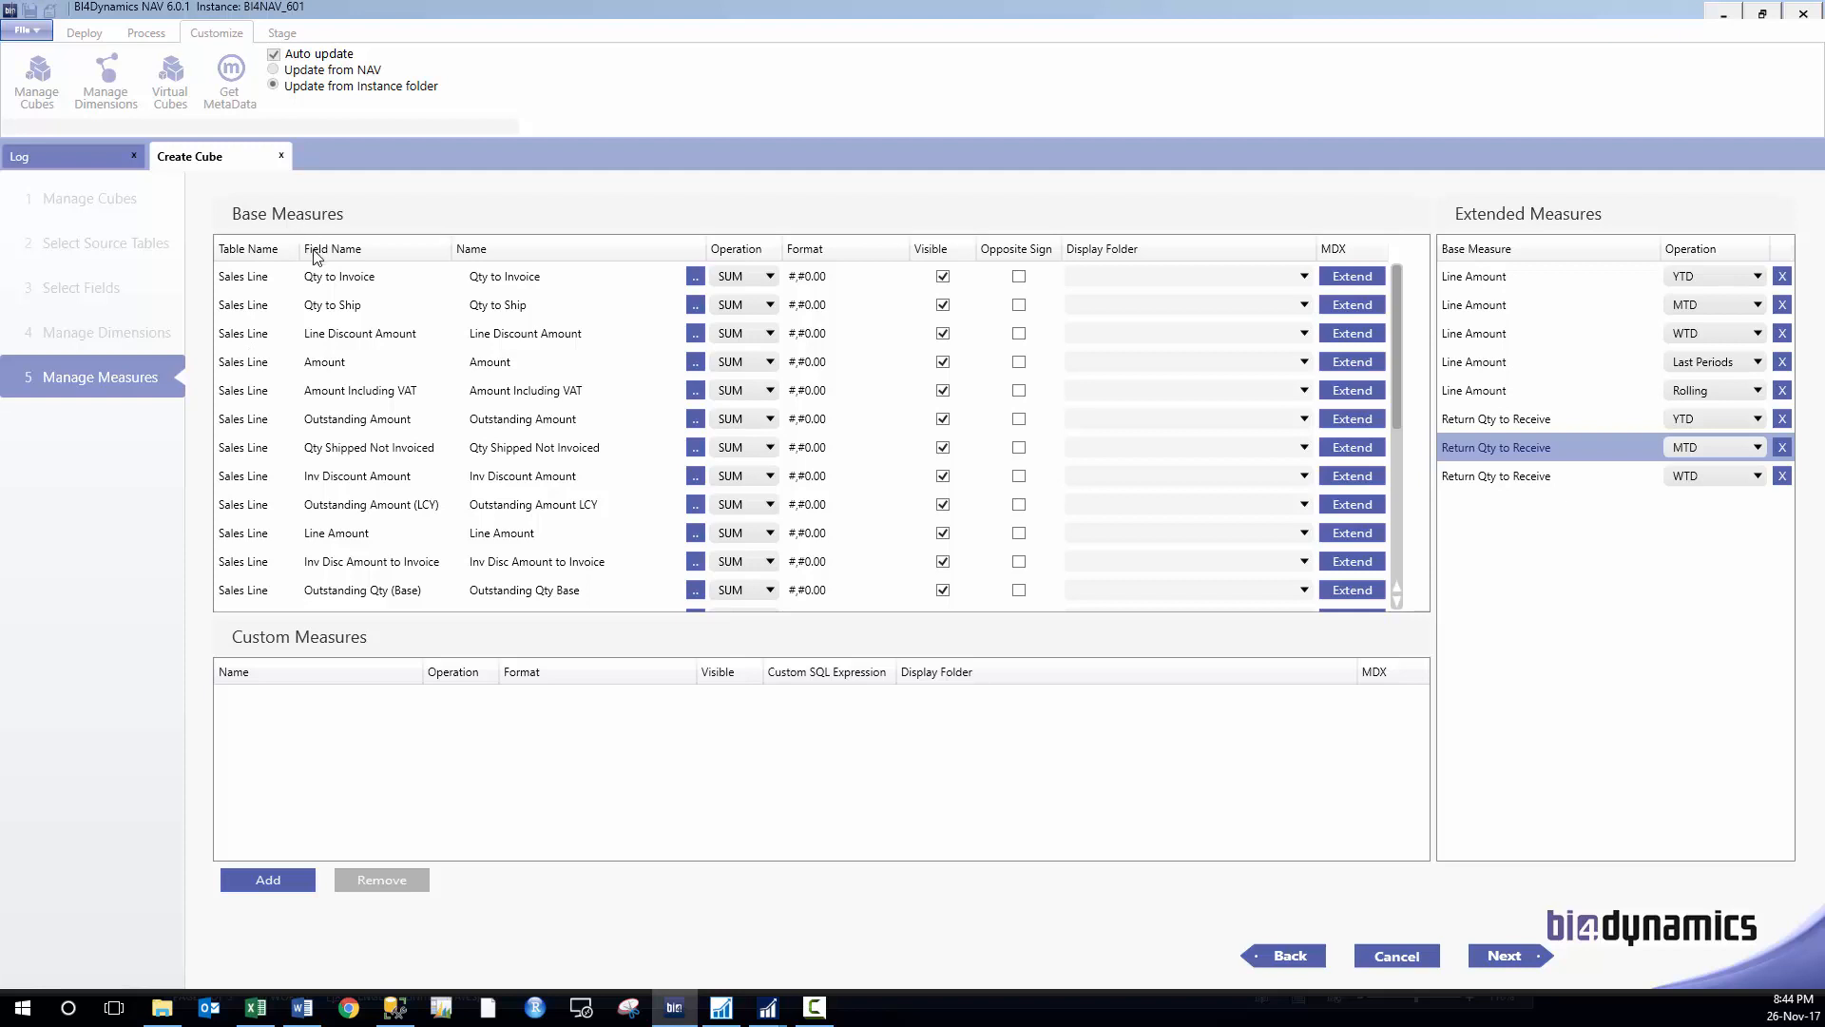
click(339, 277)
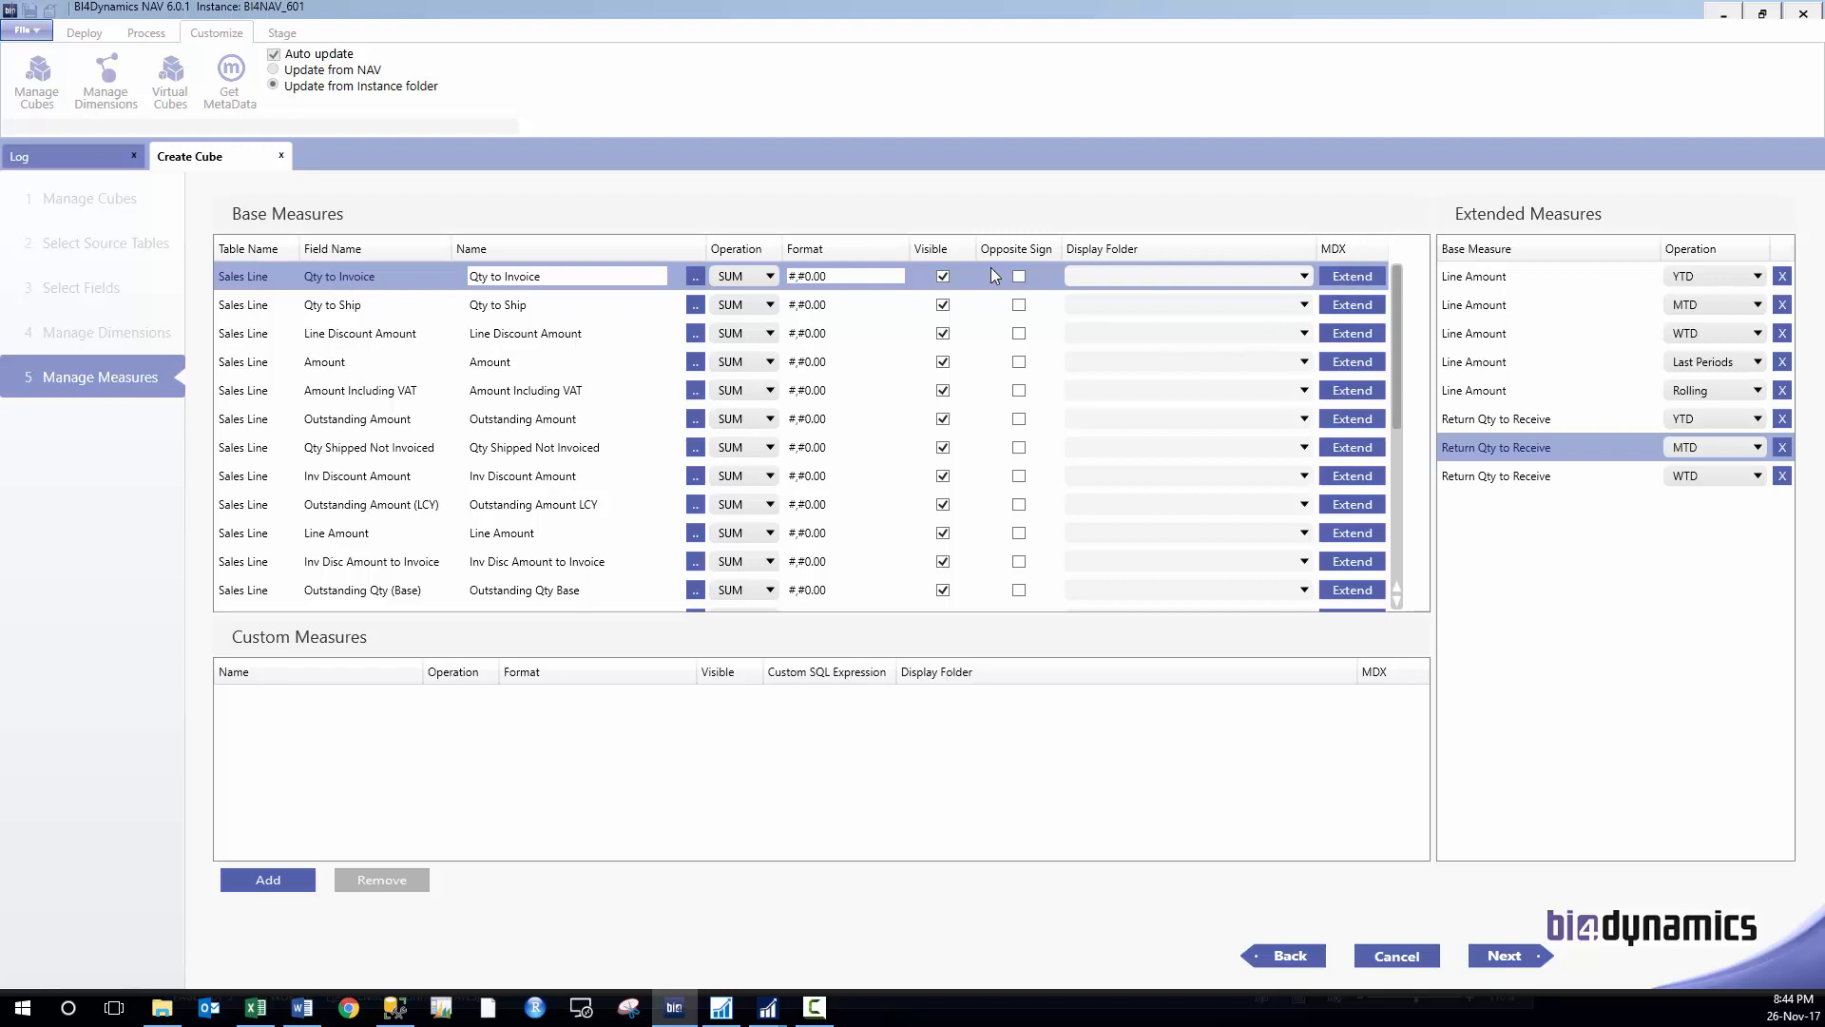
click(1349, 274)
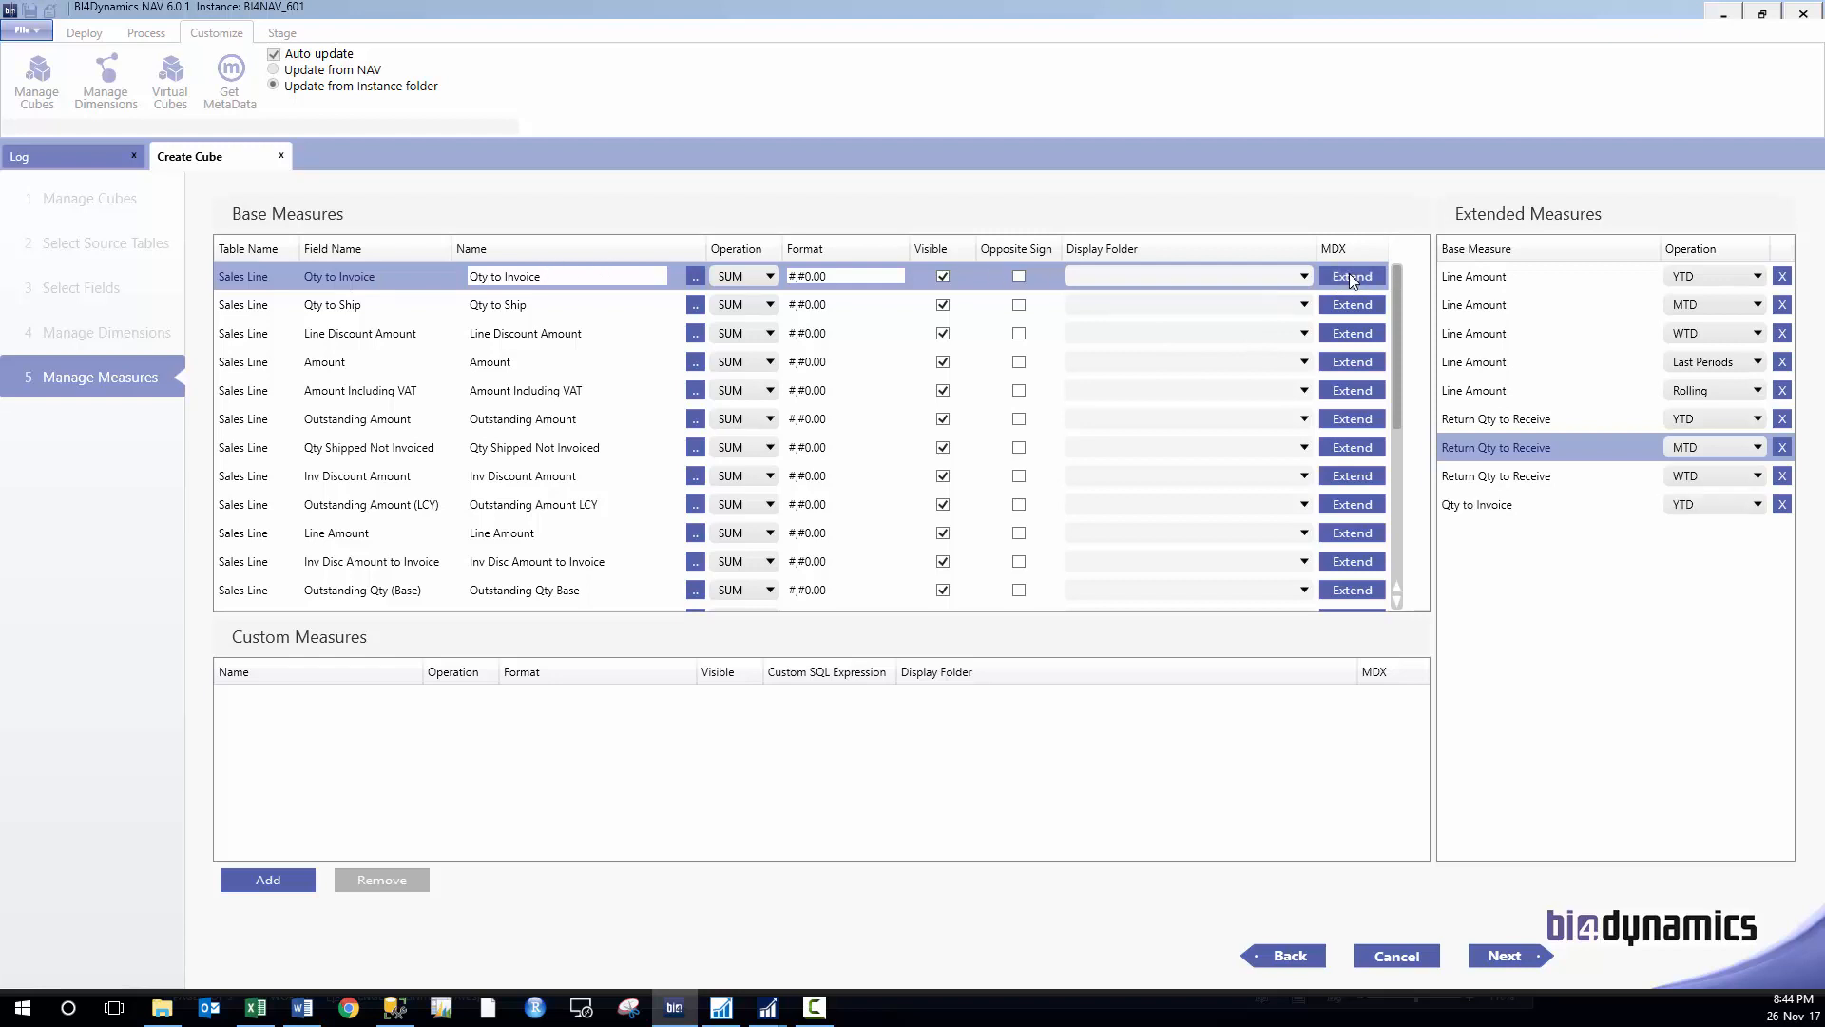
click(1350, 275)
click(1349, 274)
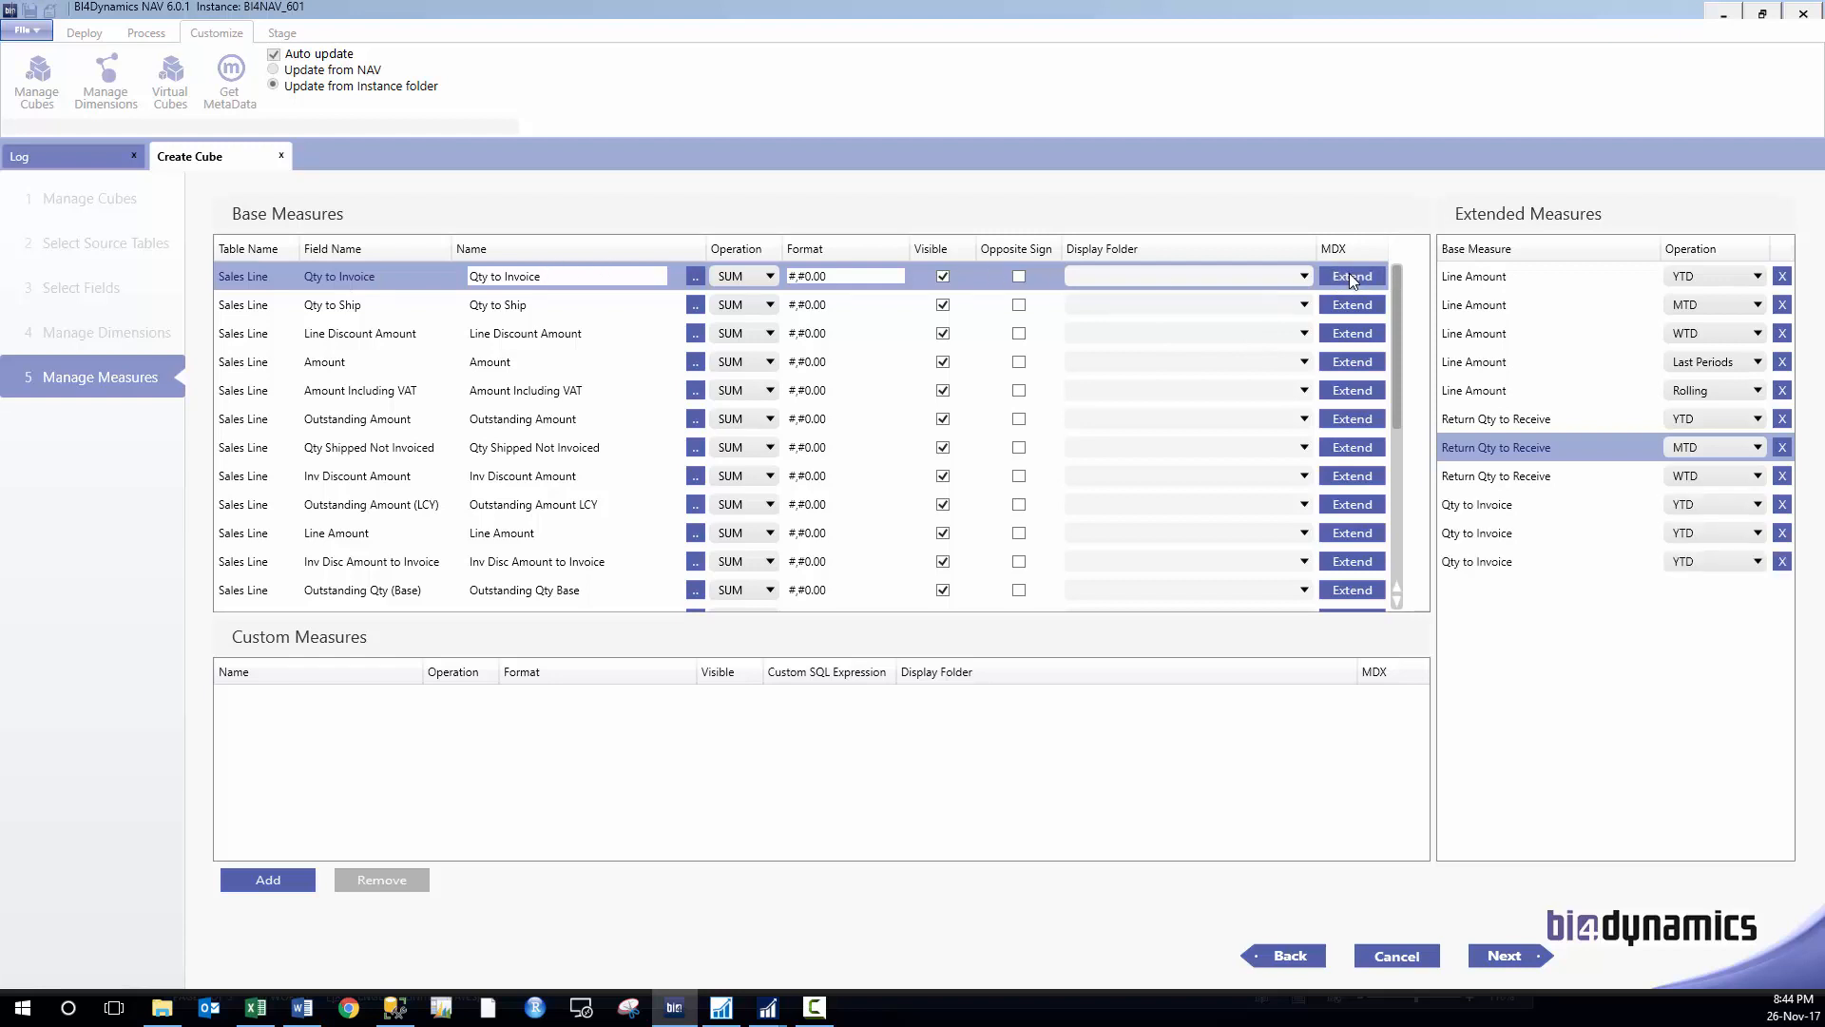
- Set the operations of the three Qty to Invoice extended measures to YTD, MTD and WTD
click(1705, 506)
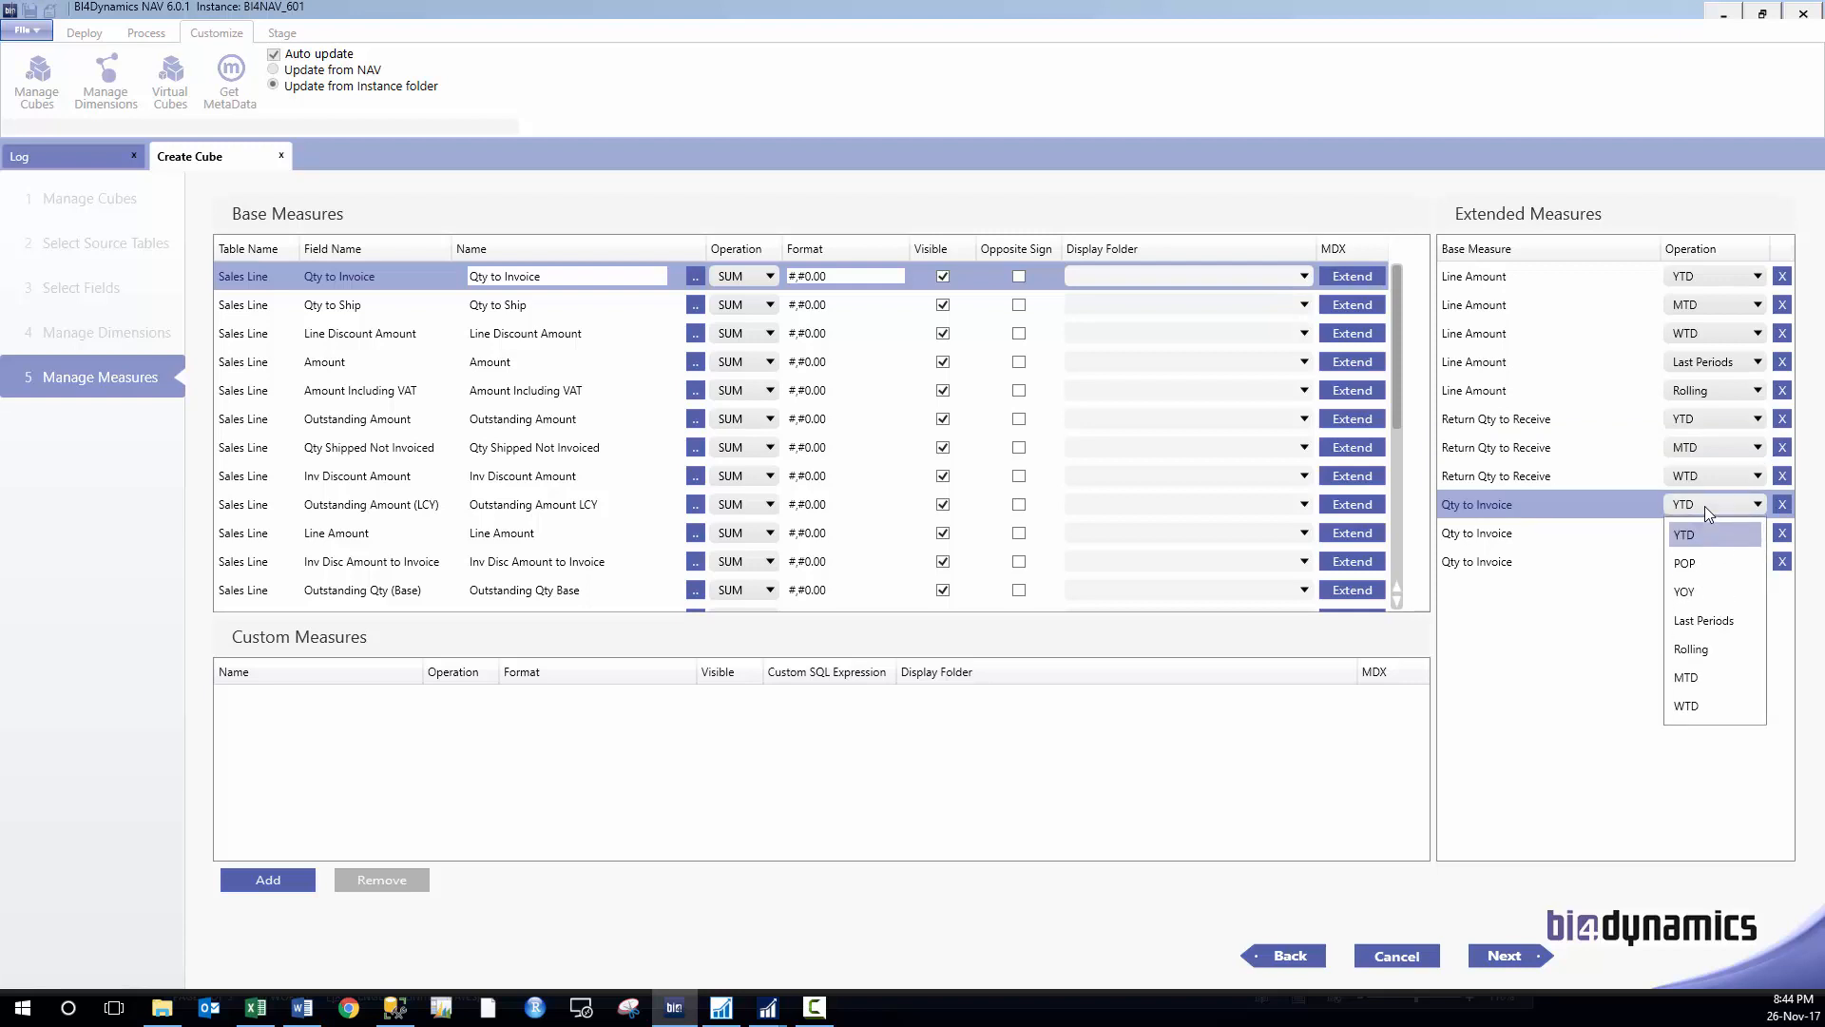
click(1704, 506)
click(1698, 530)
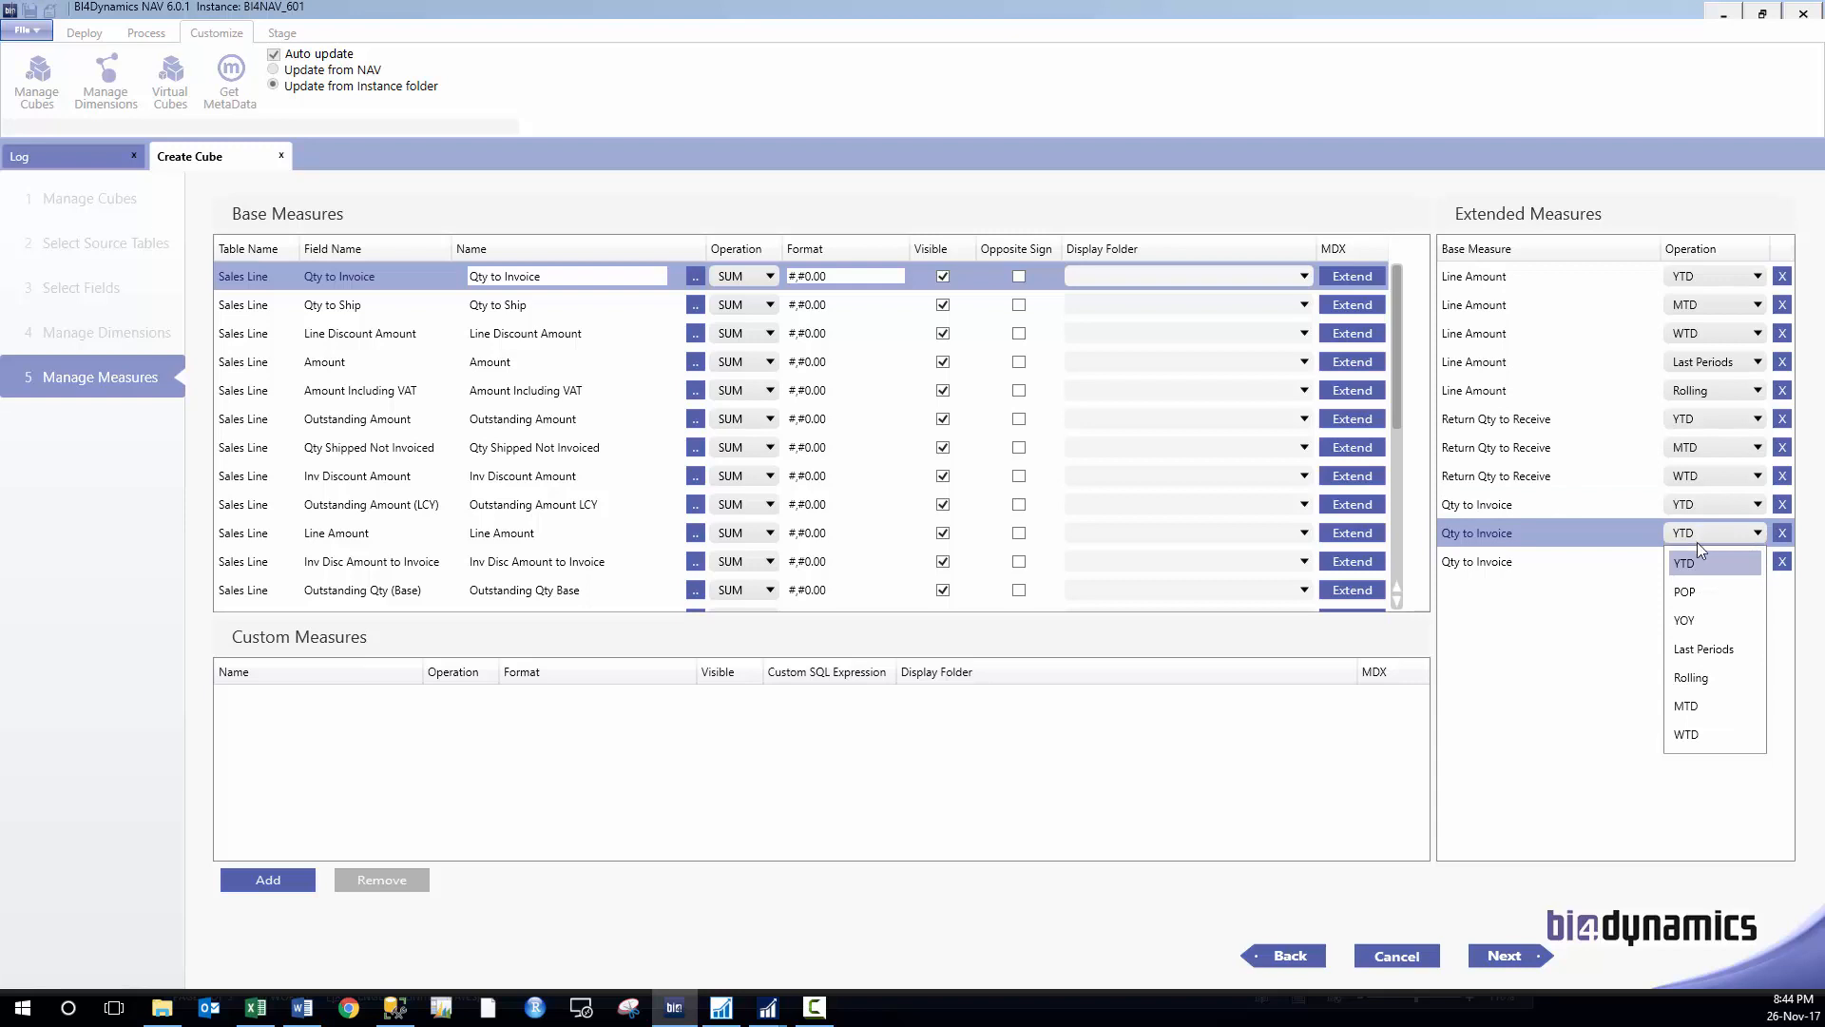
click(1702, 705)
click(1693, 562)
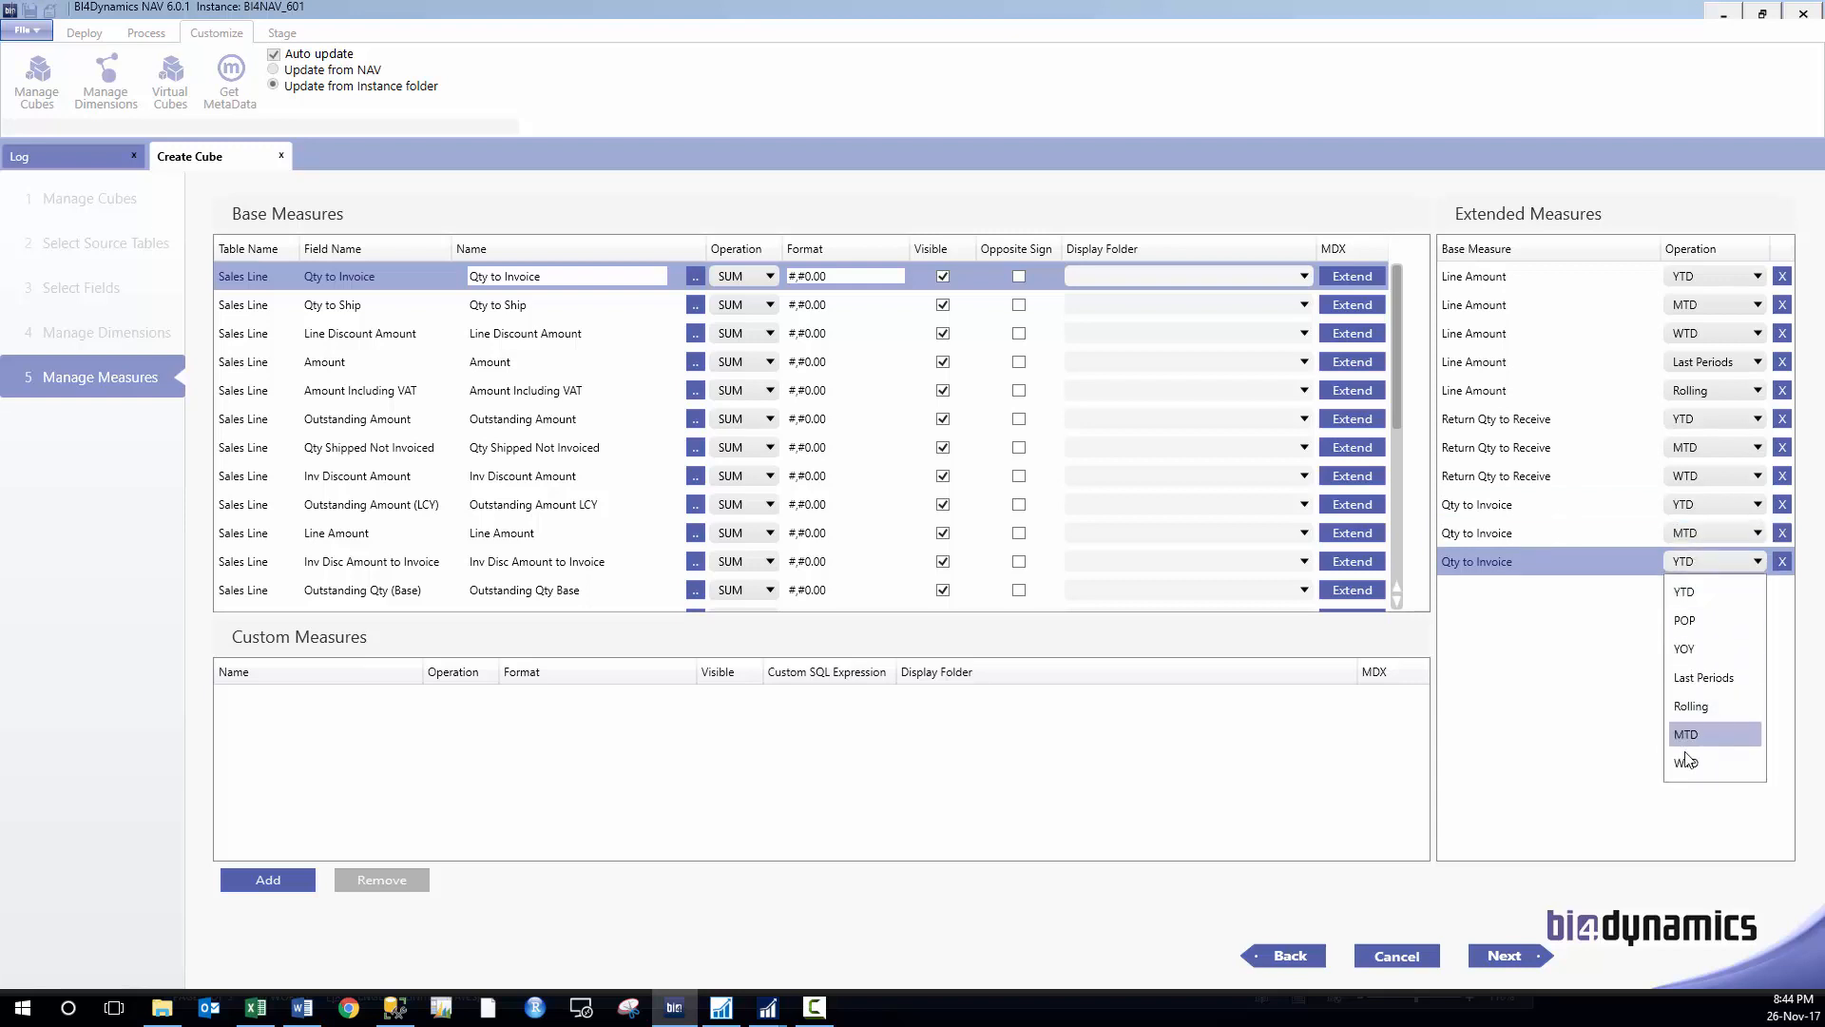
click(1696, 734)
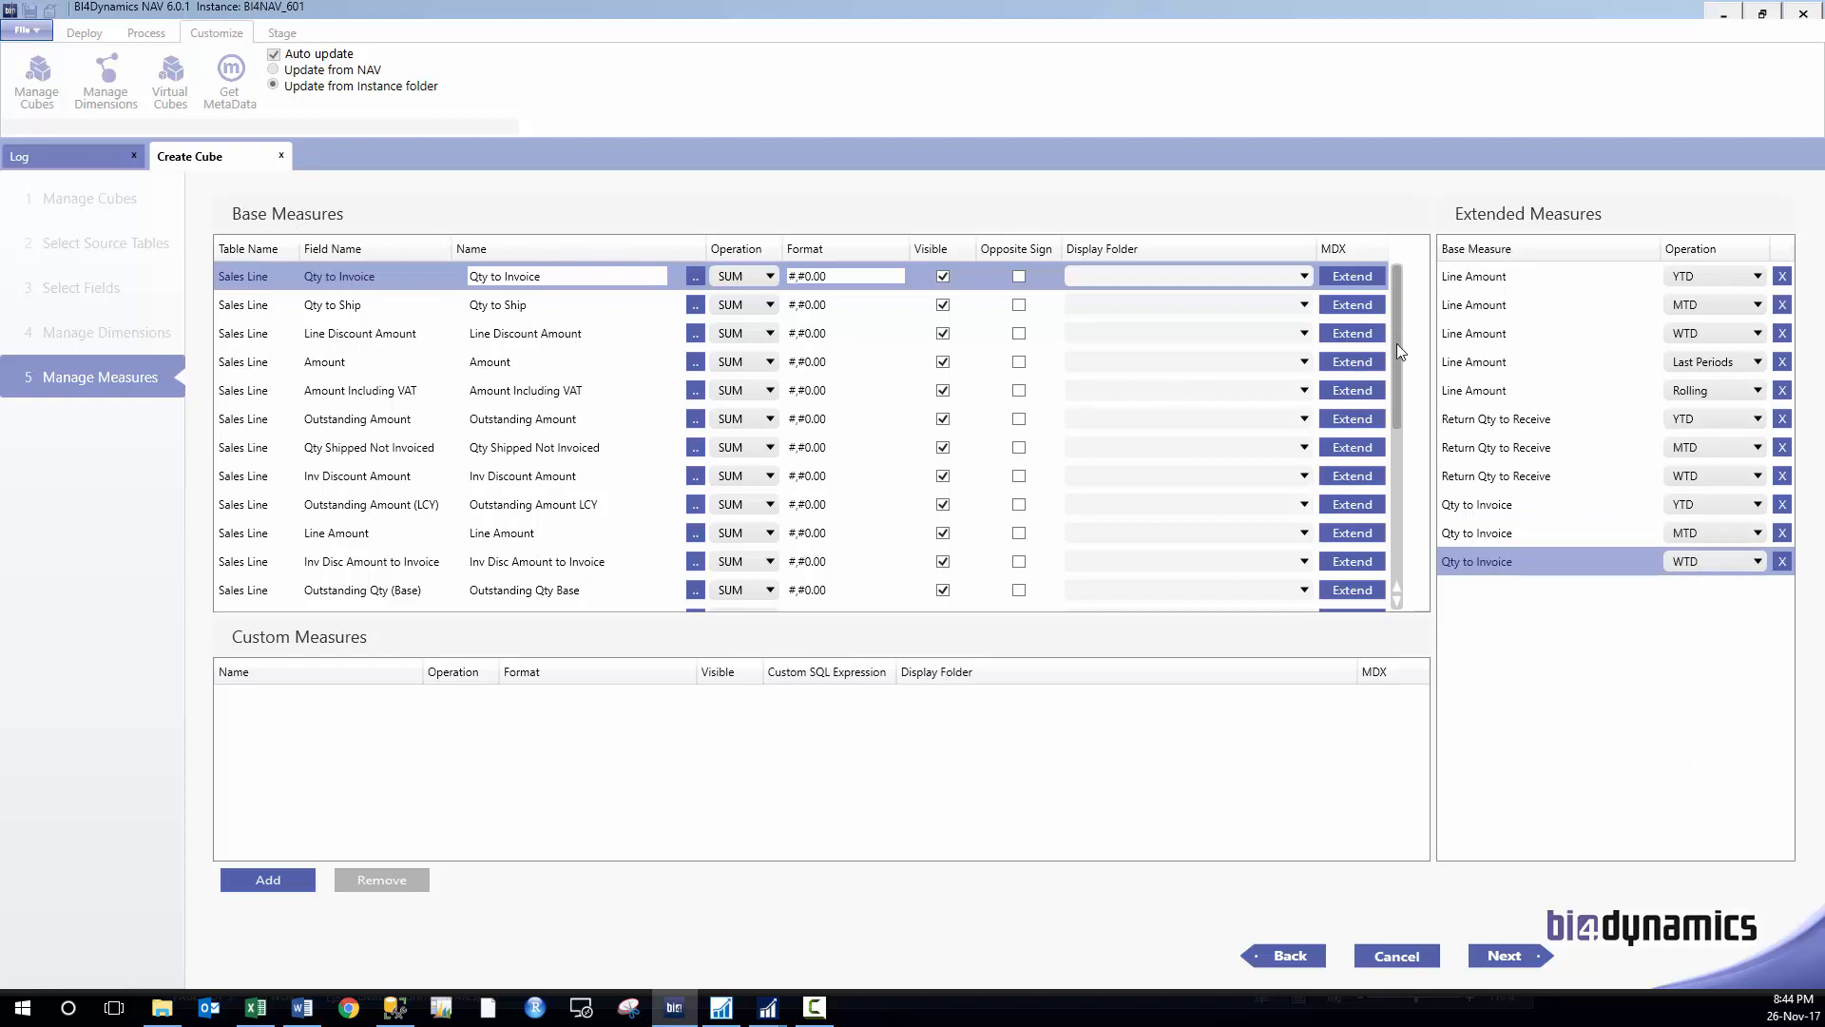
- Add a custom measure named Sales Cost Amount
drag(1396, 344, 1399, 486)
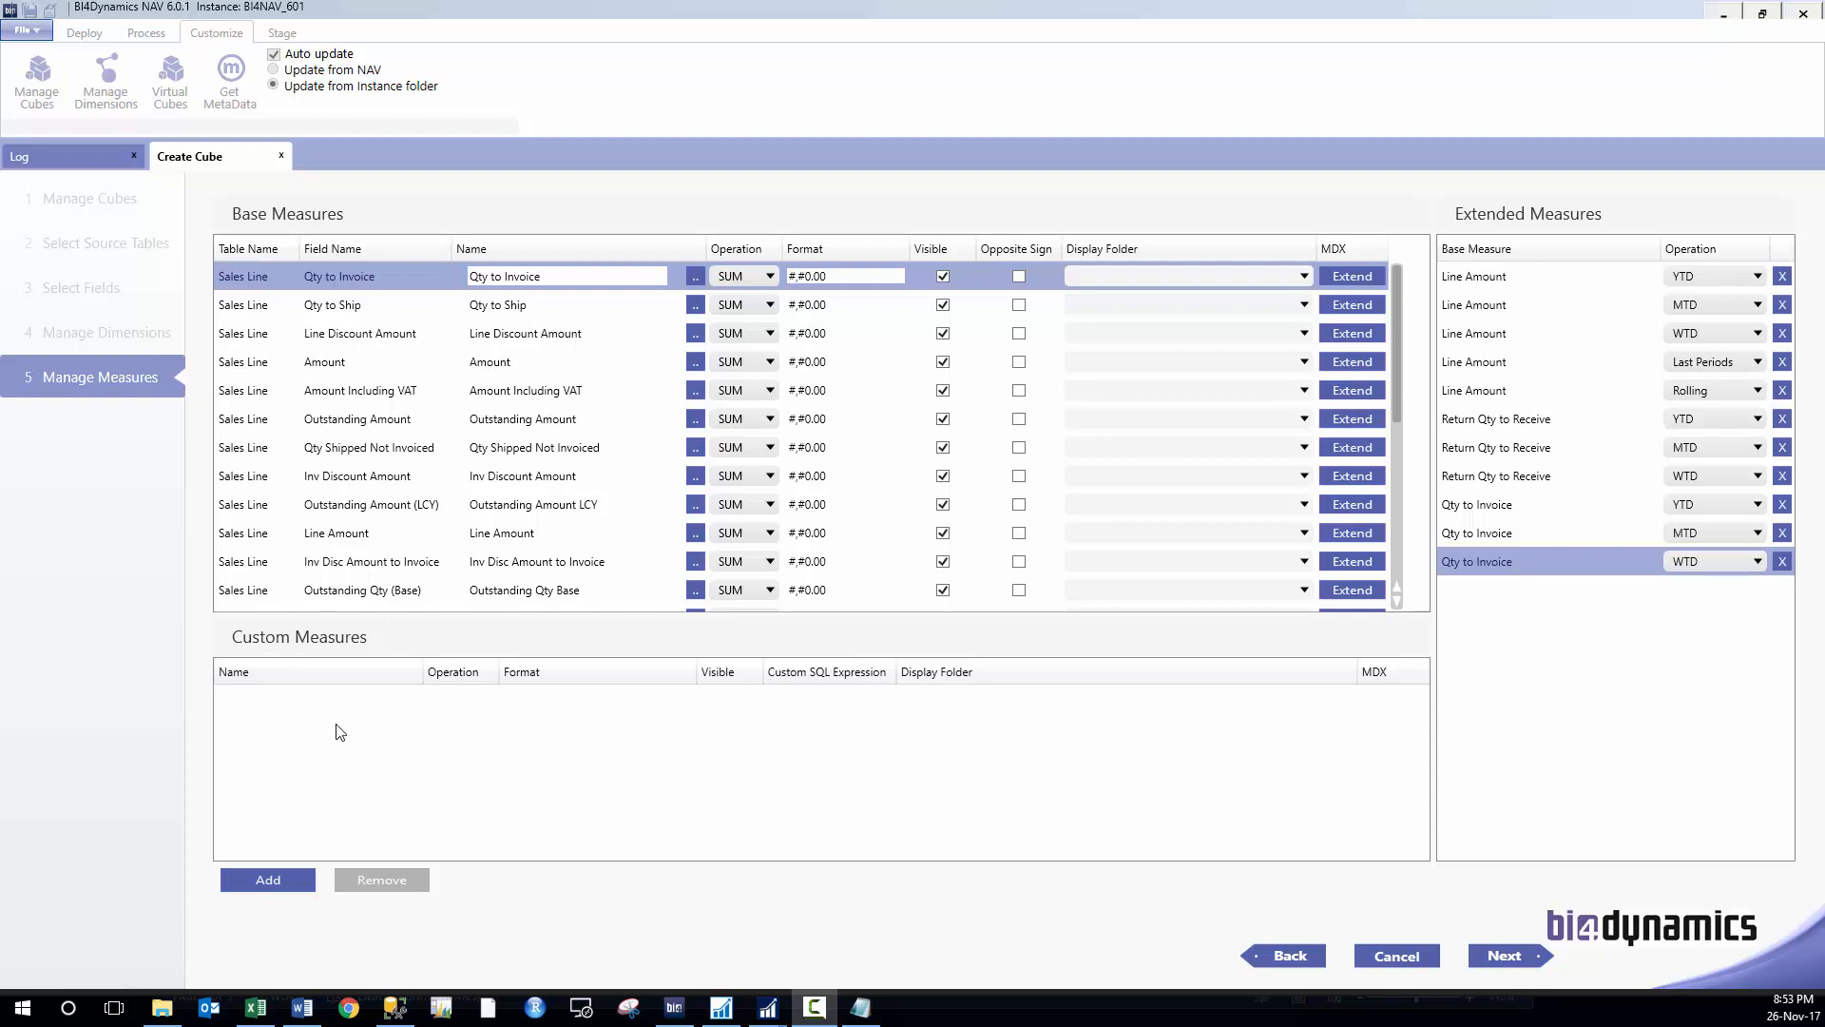
click(268, 881)
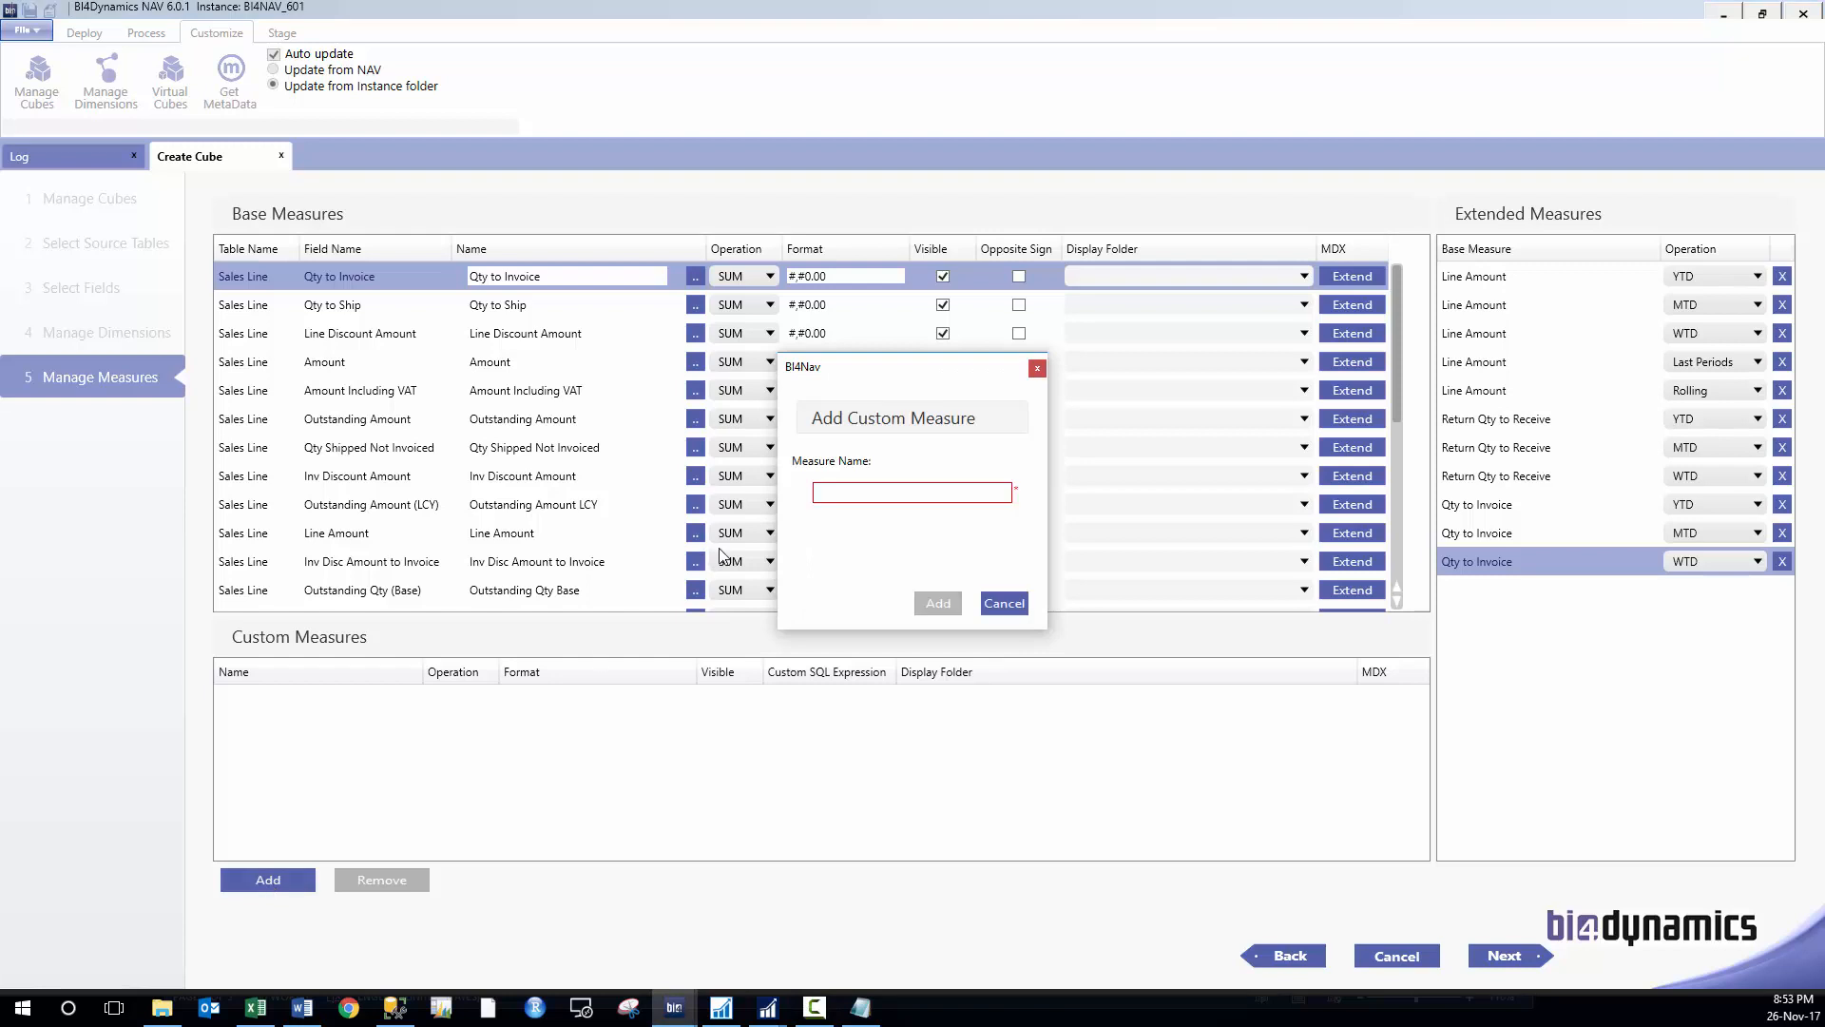
text(Sale)
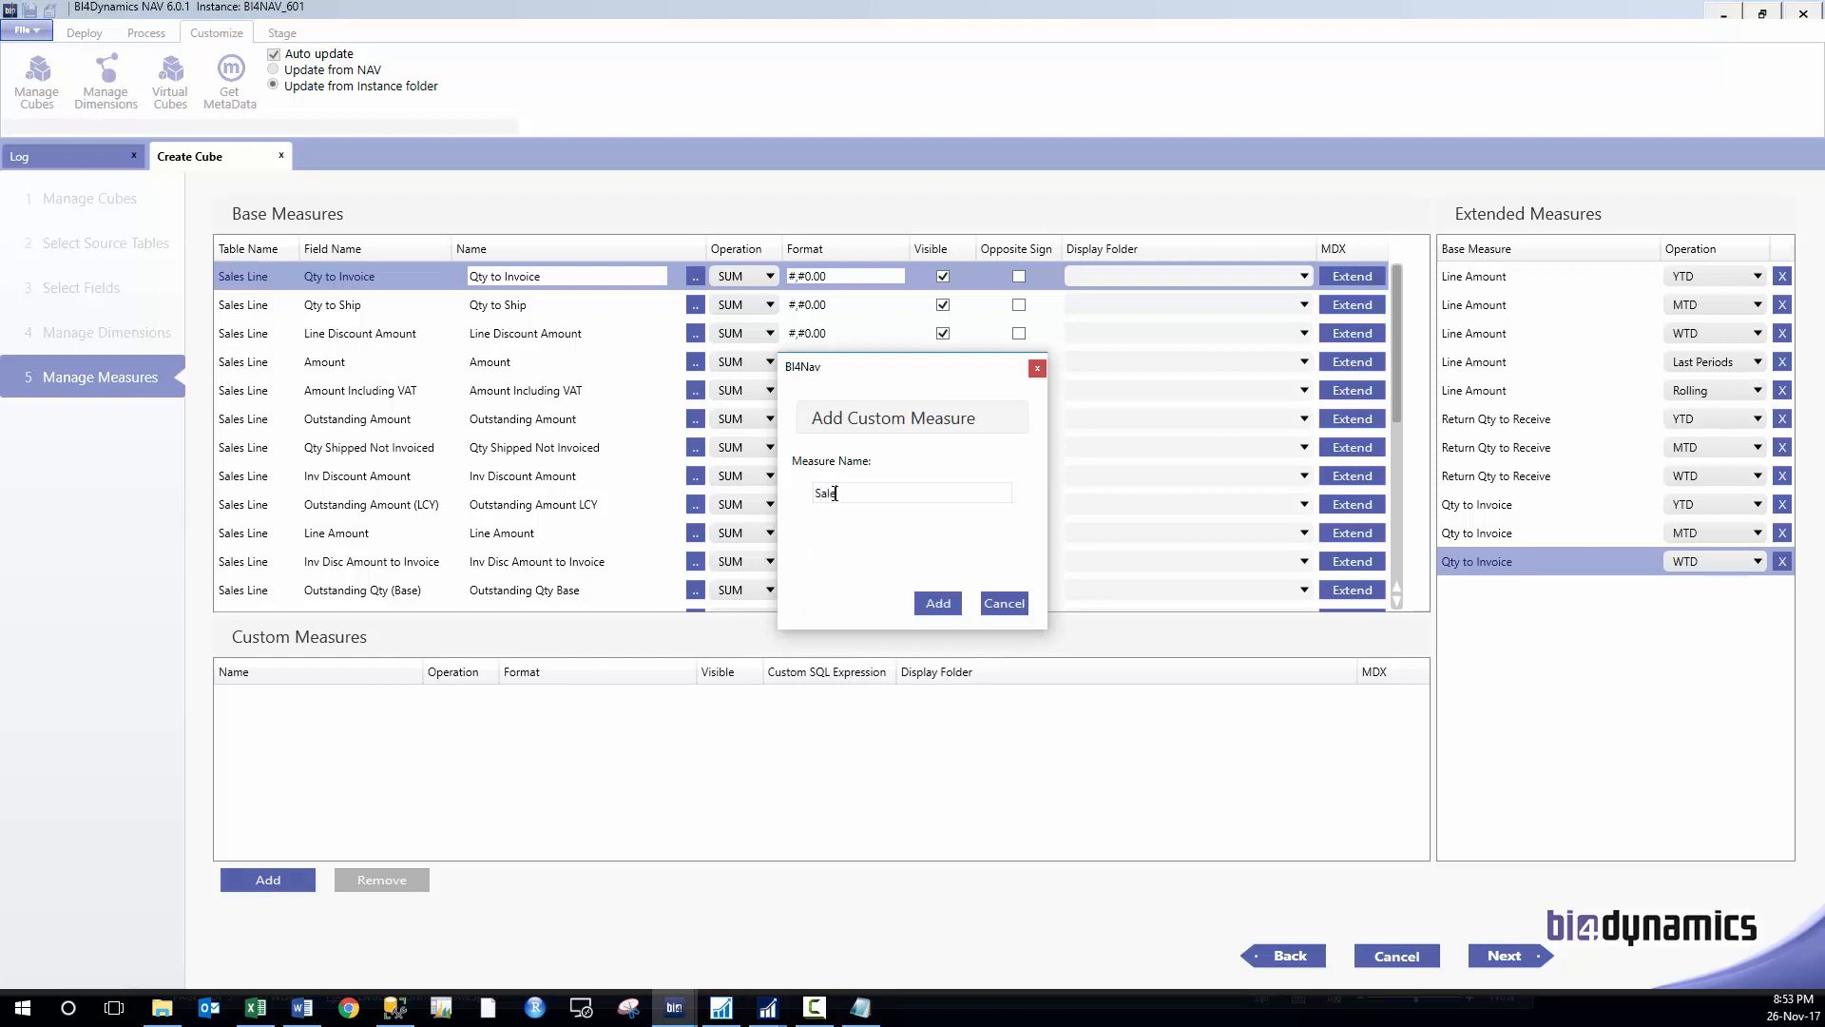
text(s Cost Amount)
click(938, 603)
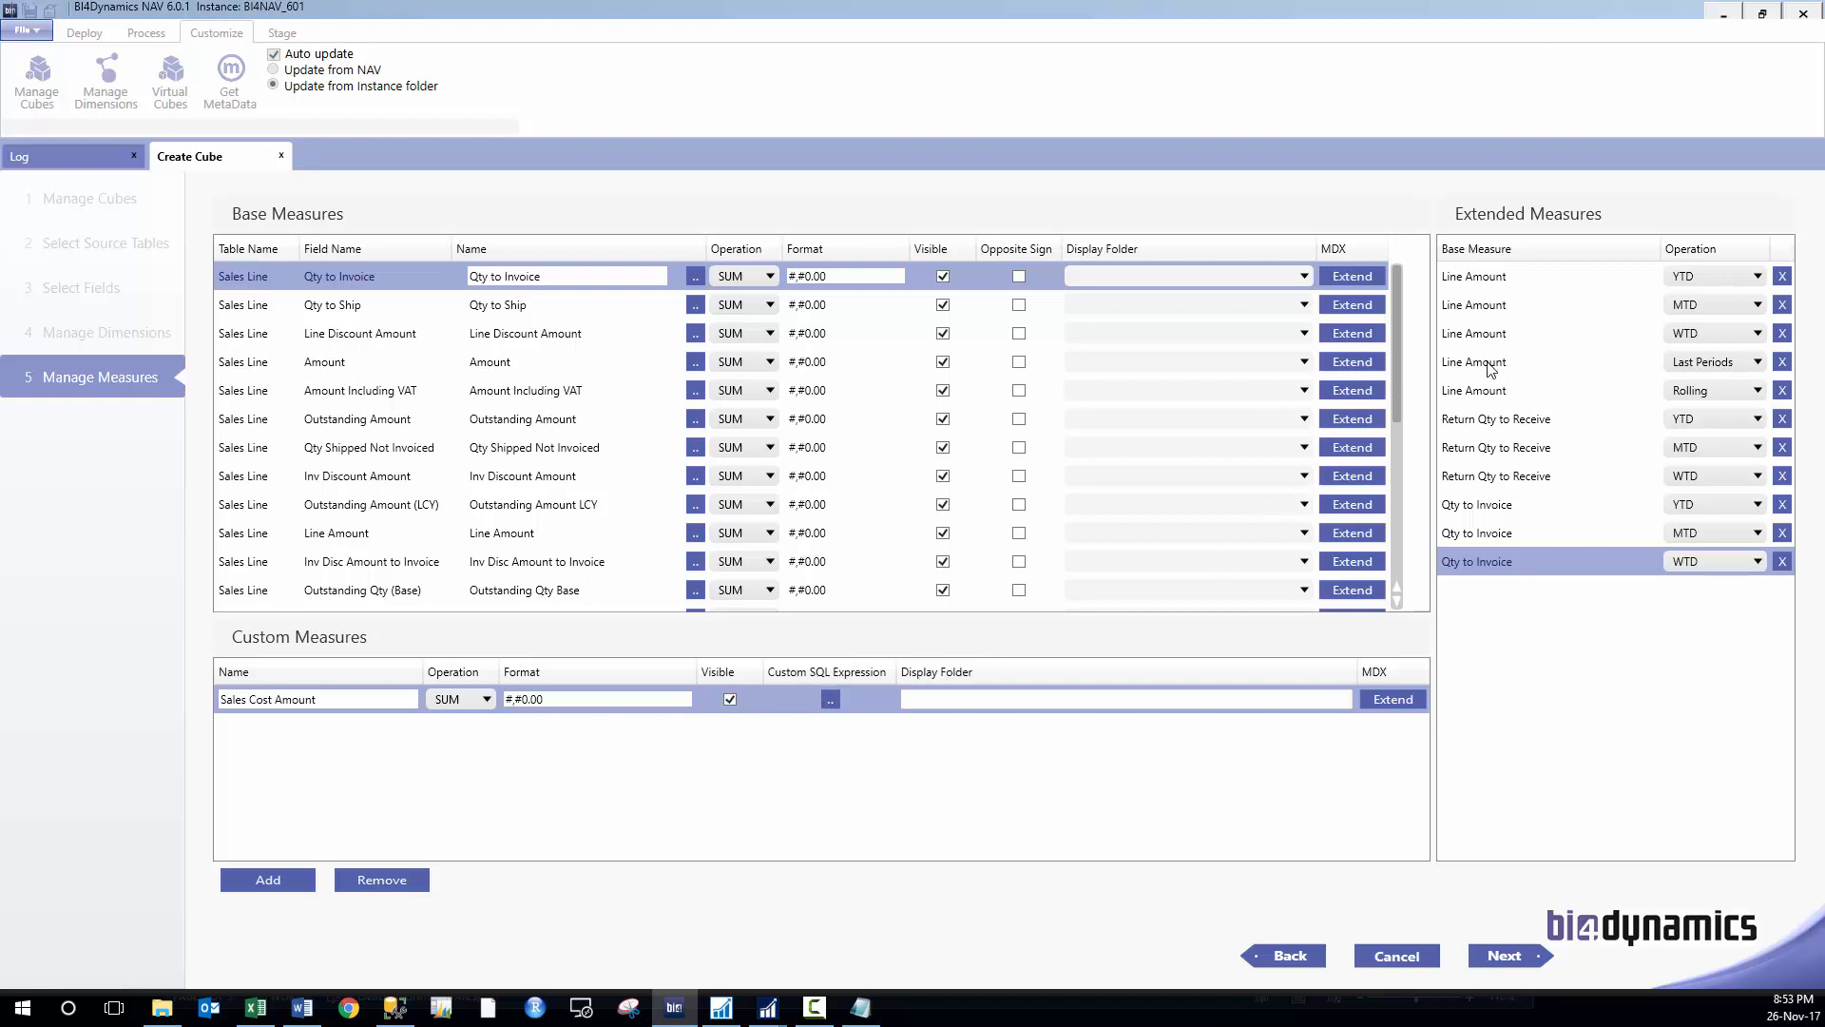
- Hide the Unit Cost base measure by turning off its visibility
drag(1396, 368, 1400, 555)
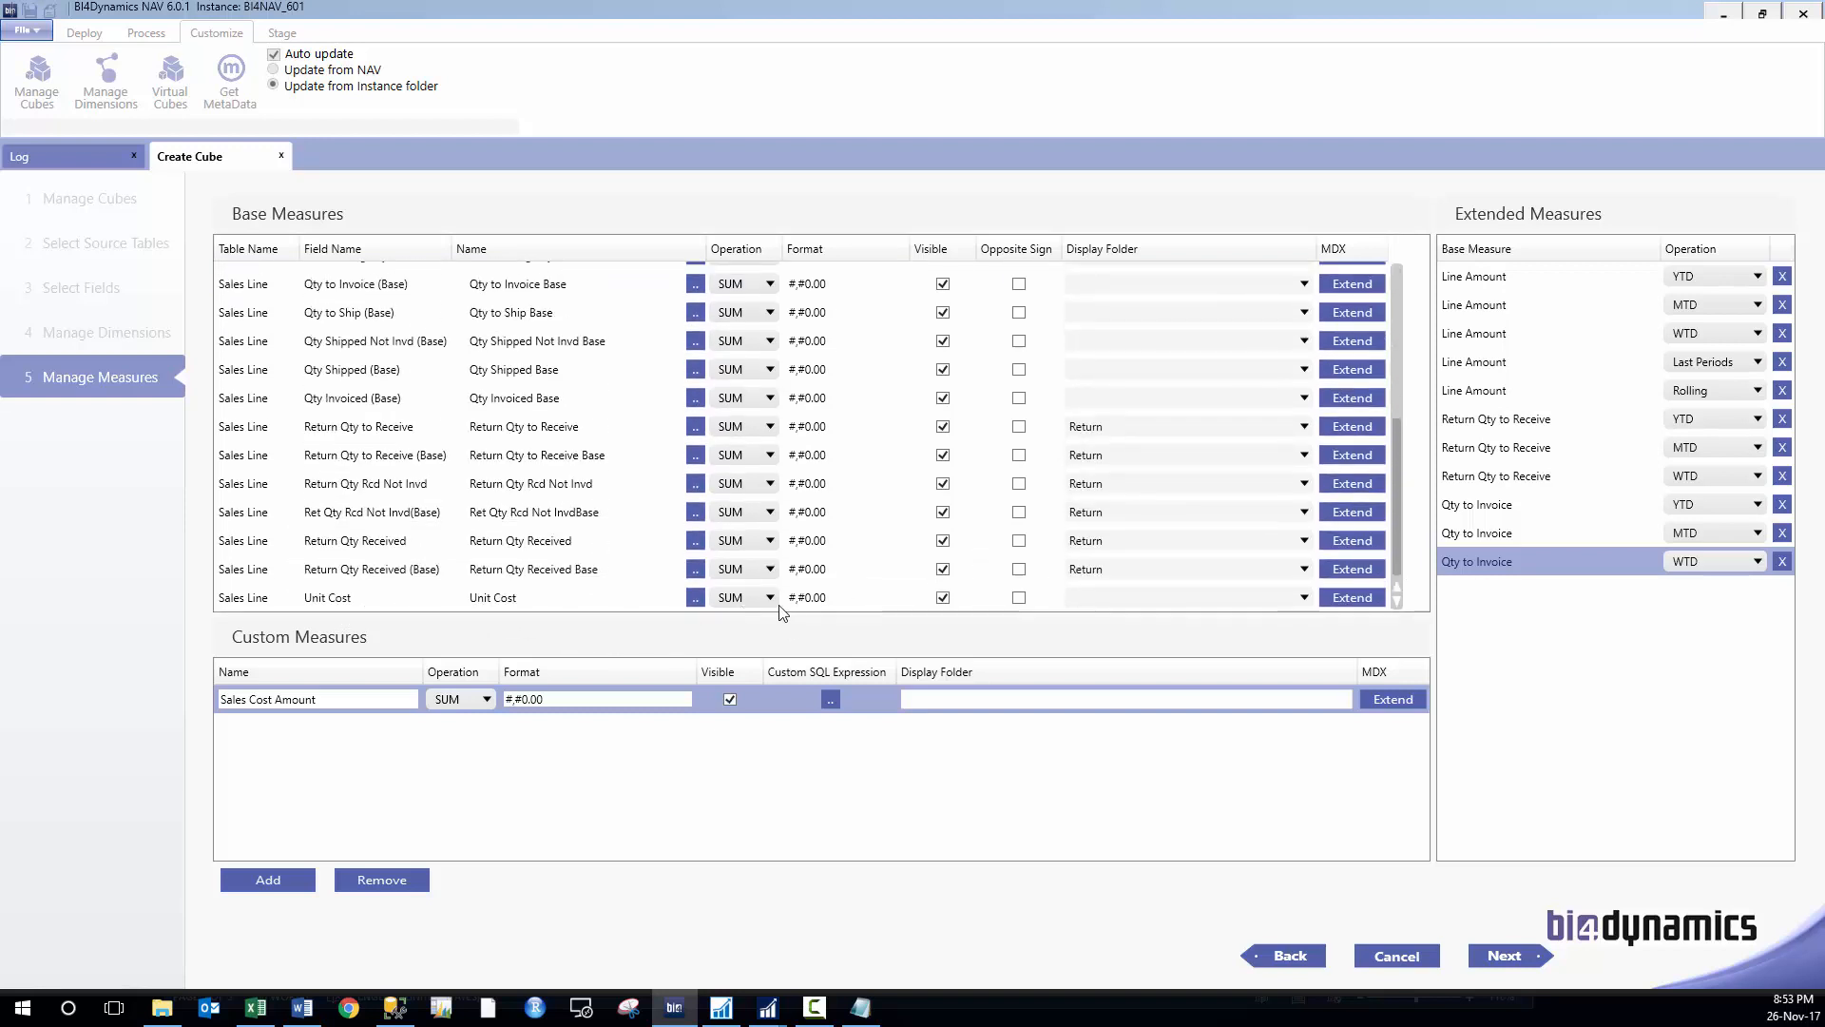
click(943, 597)
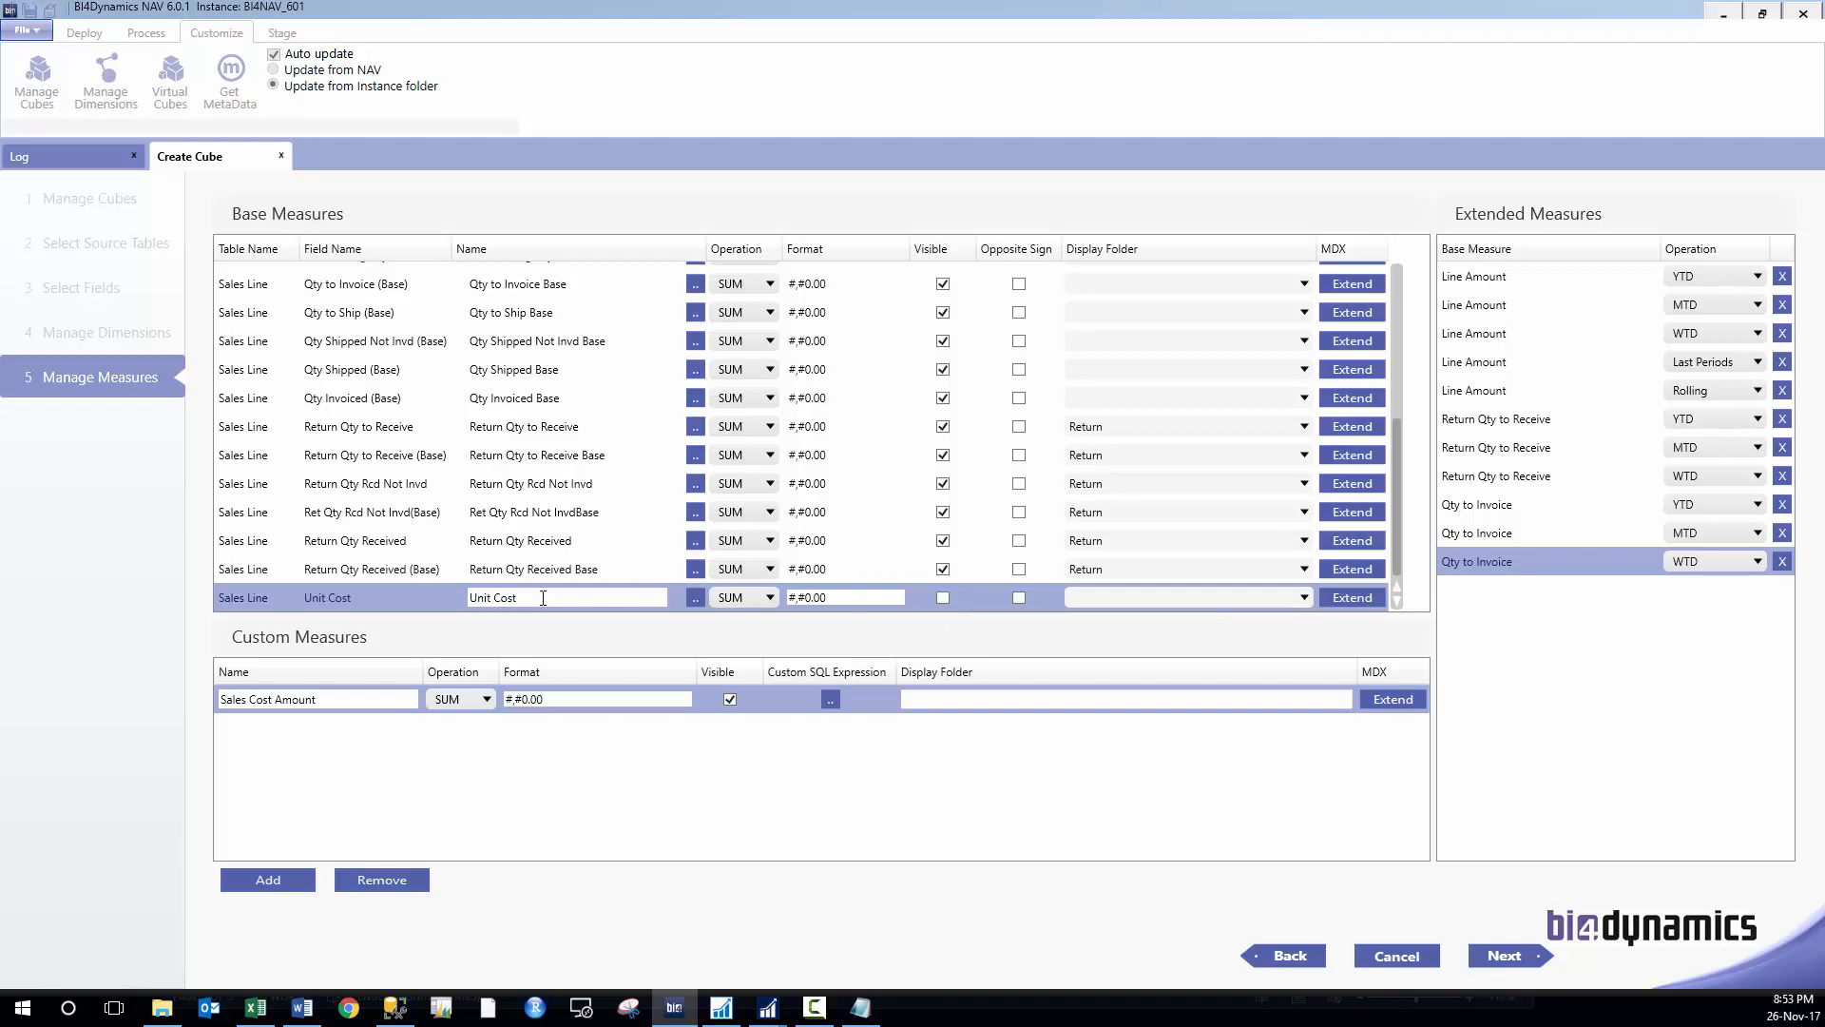
- Copy the Sales Cost formula [SalesLine].[UnitCost]*[SalesLine].[QtytoInvoice] from the Measures file in Notepad and apply it as the SQL expression of Sales Cost Amount
click(831, 699)
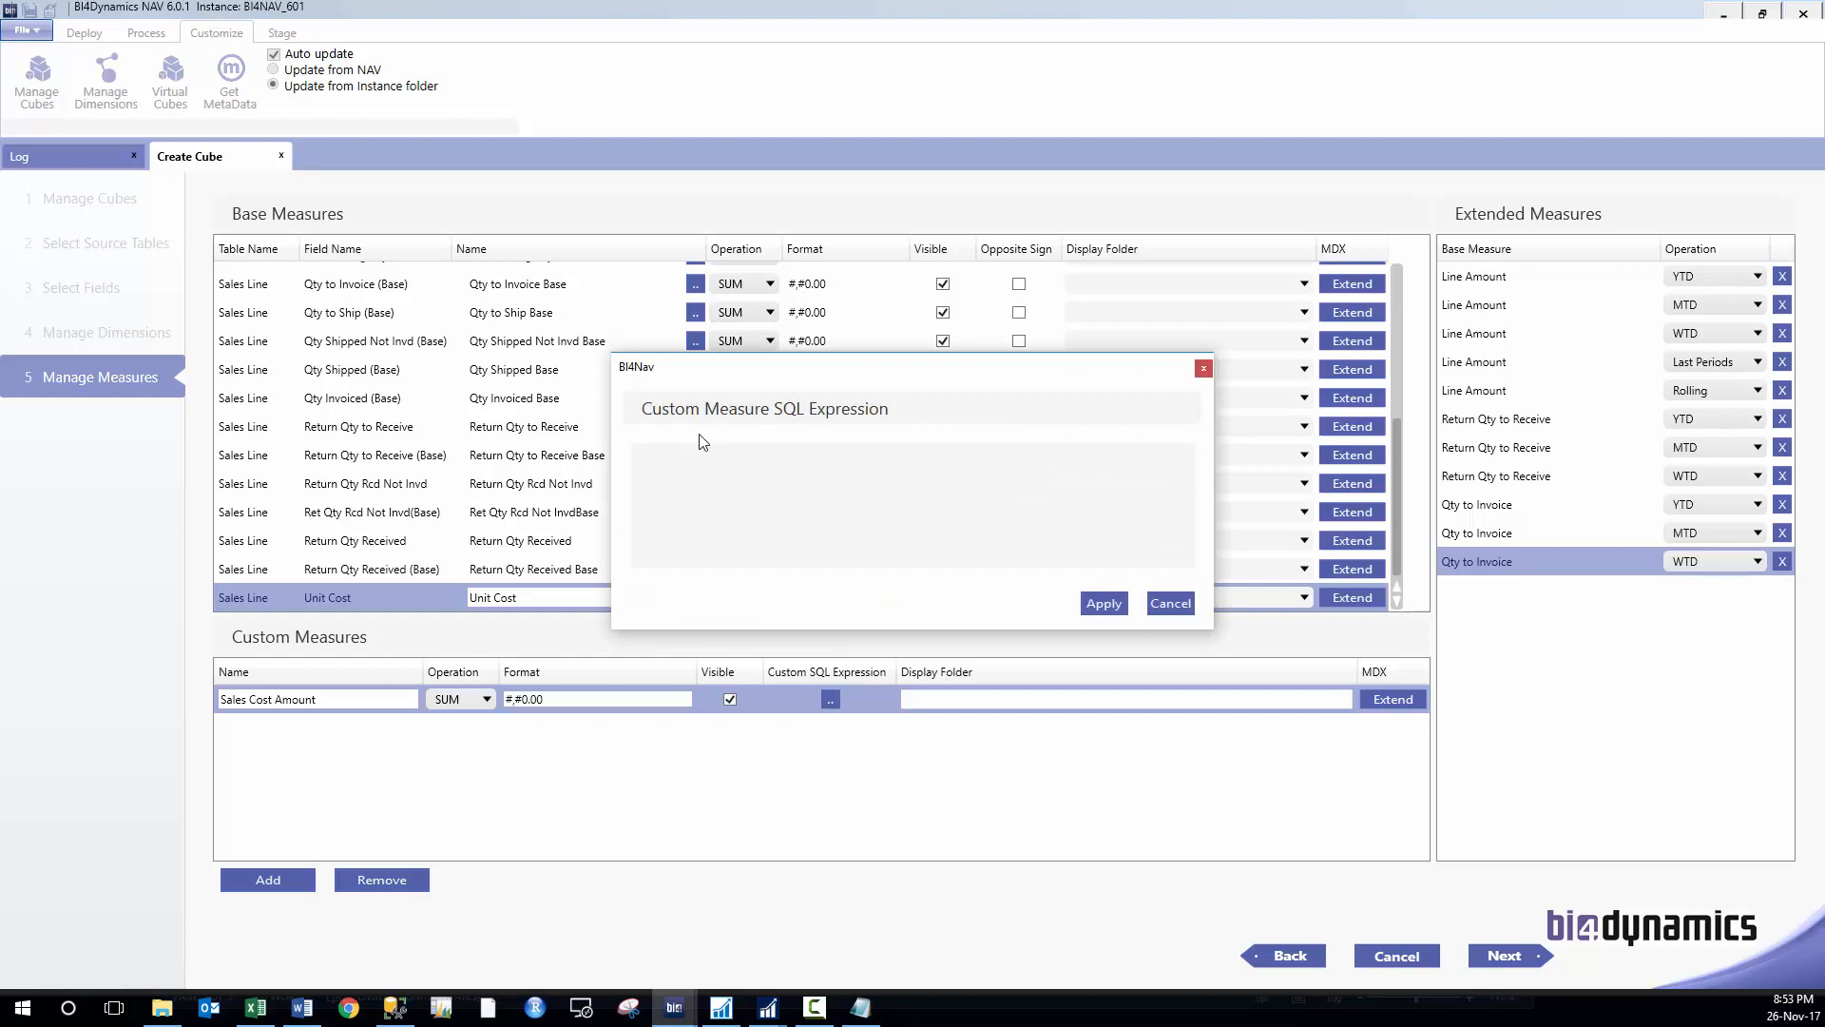
click(861, 1007)
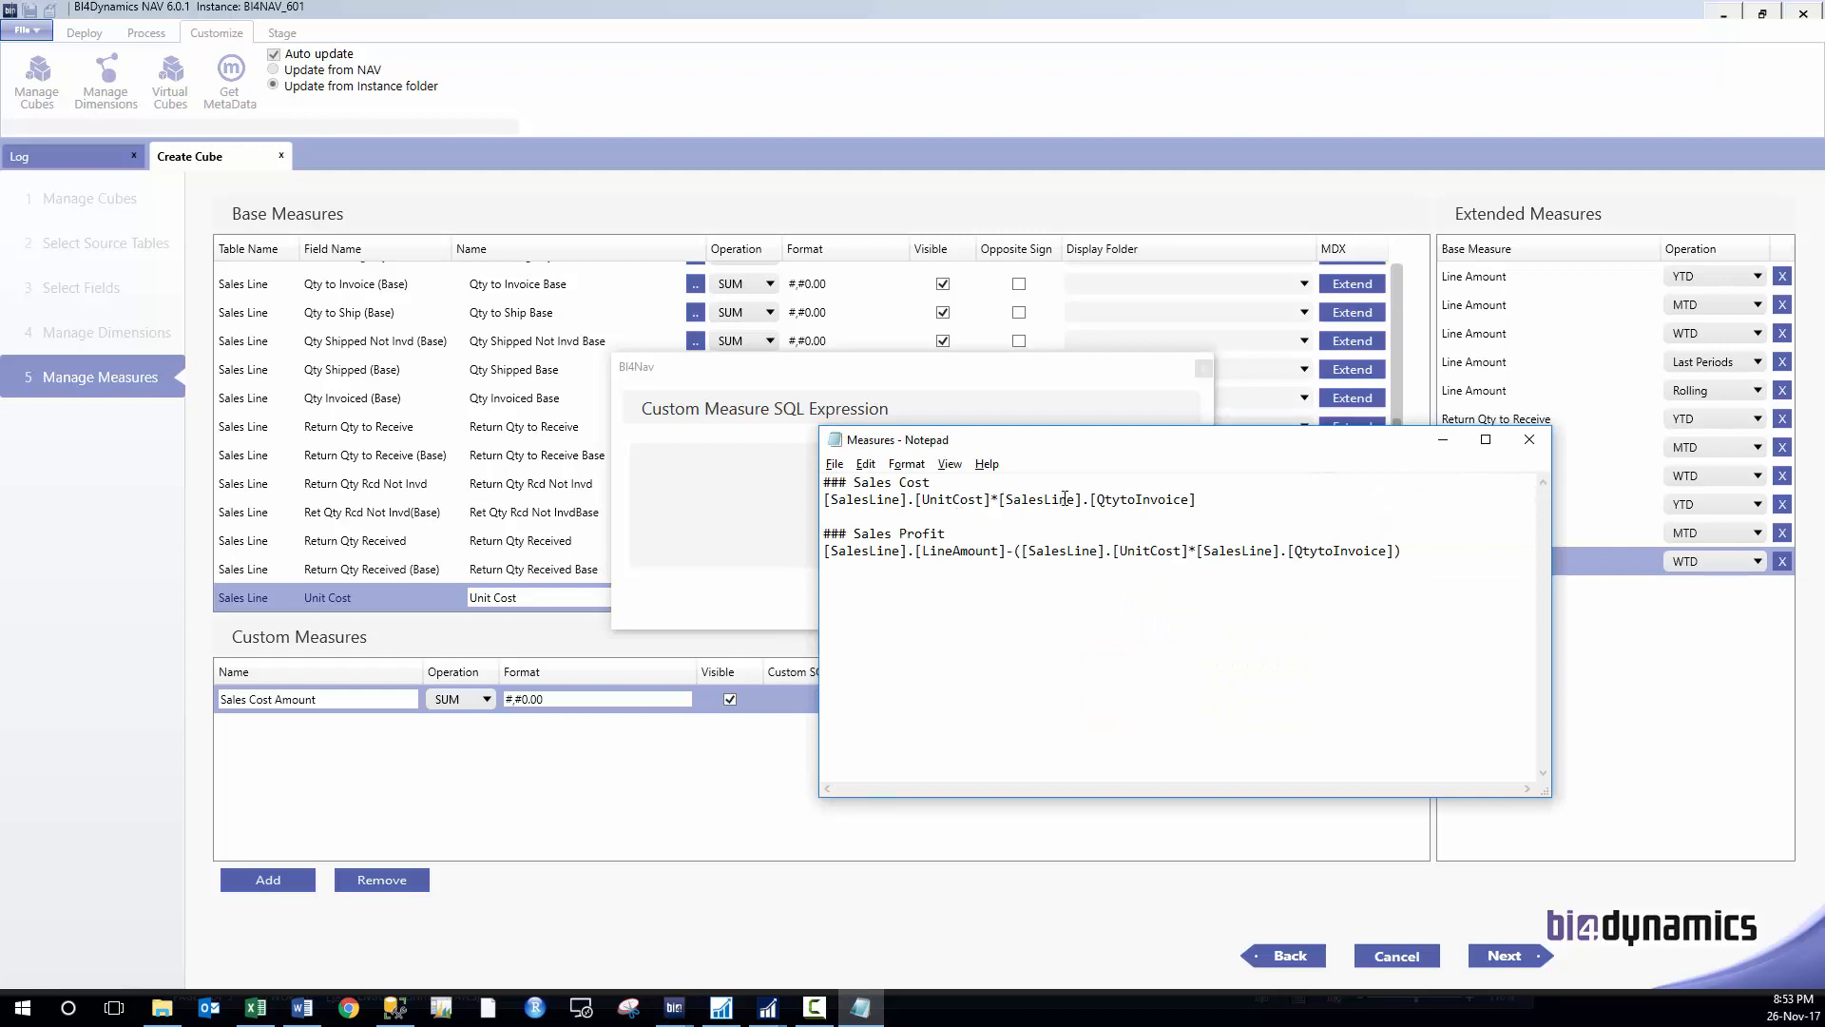
drag(1197, 501, 815, 509)
key(ctrl+c)
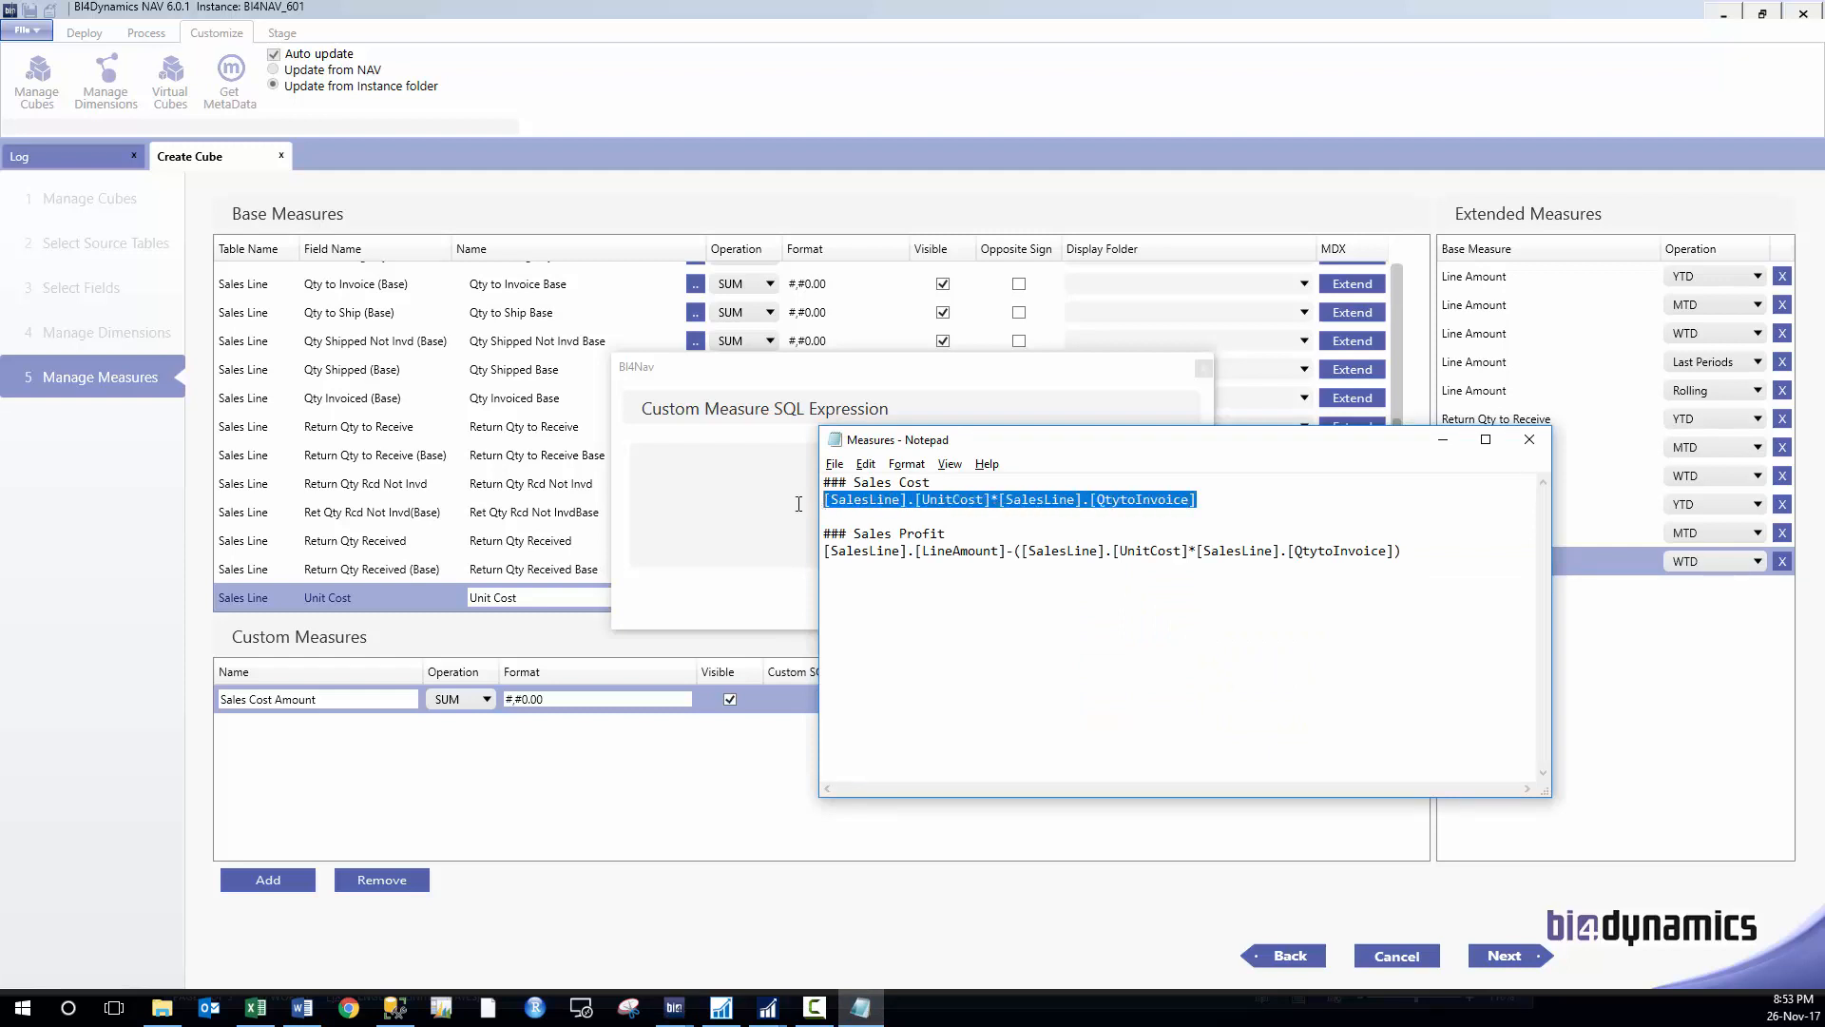
click(767, 497)
key(ctrl+v)
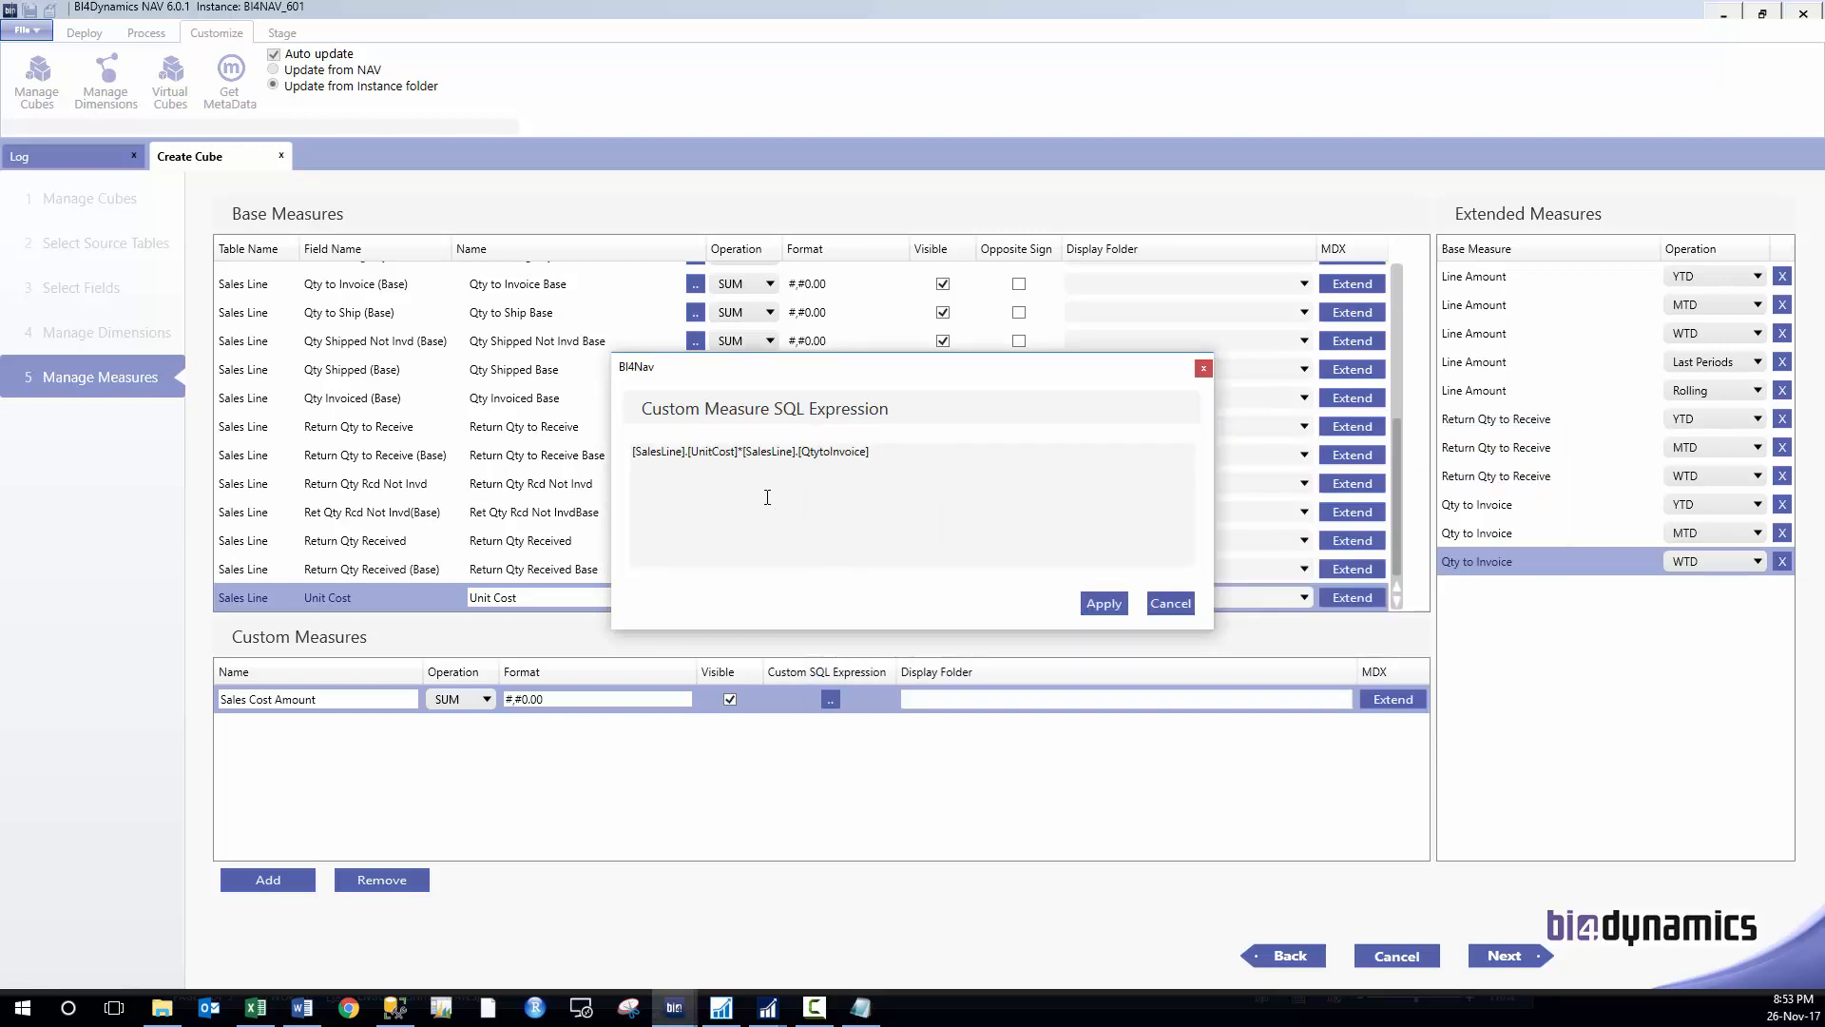
click(1112, 603)
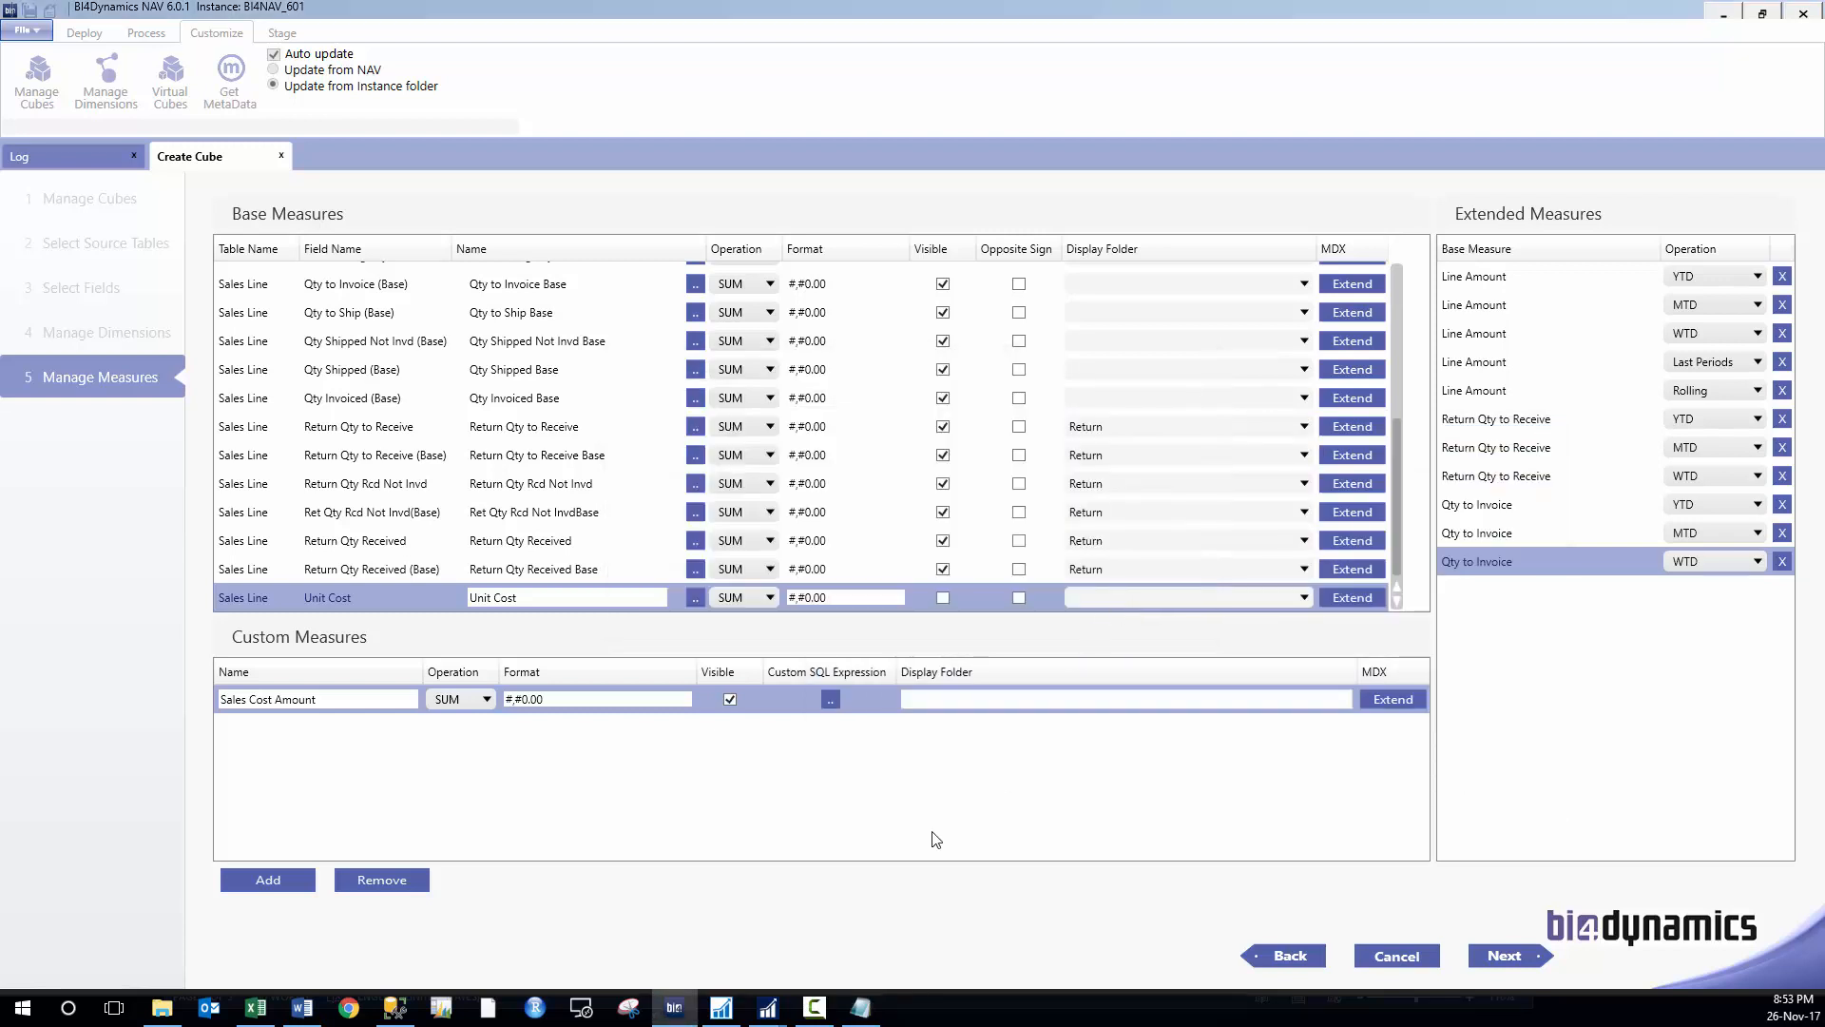
- Add a custom measure named Sales Profit
click(270, 882)
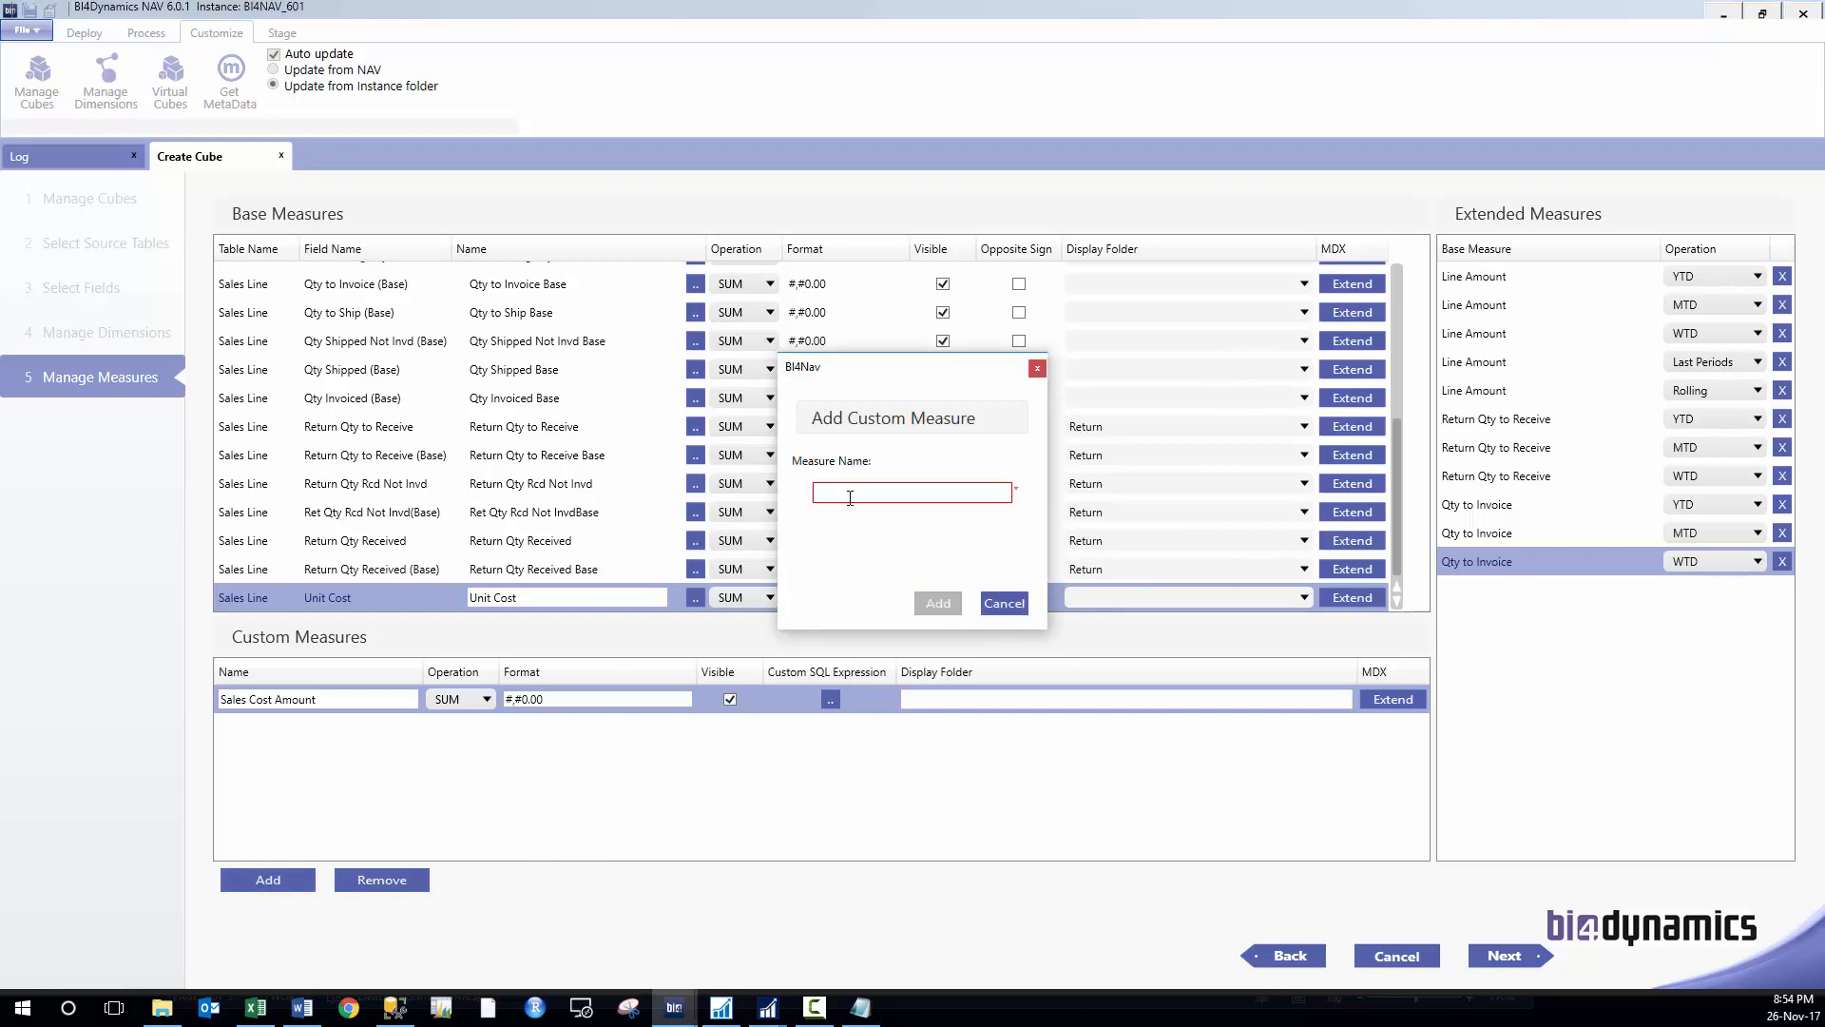
text(Sales Profit)
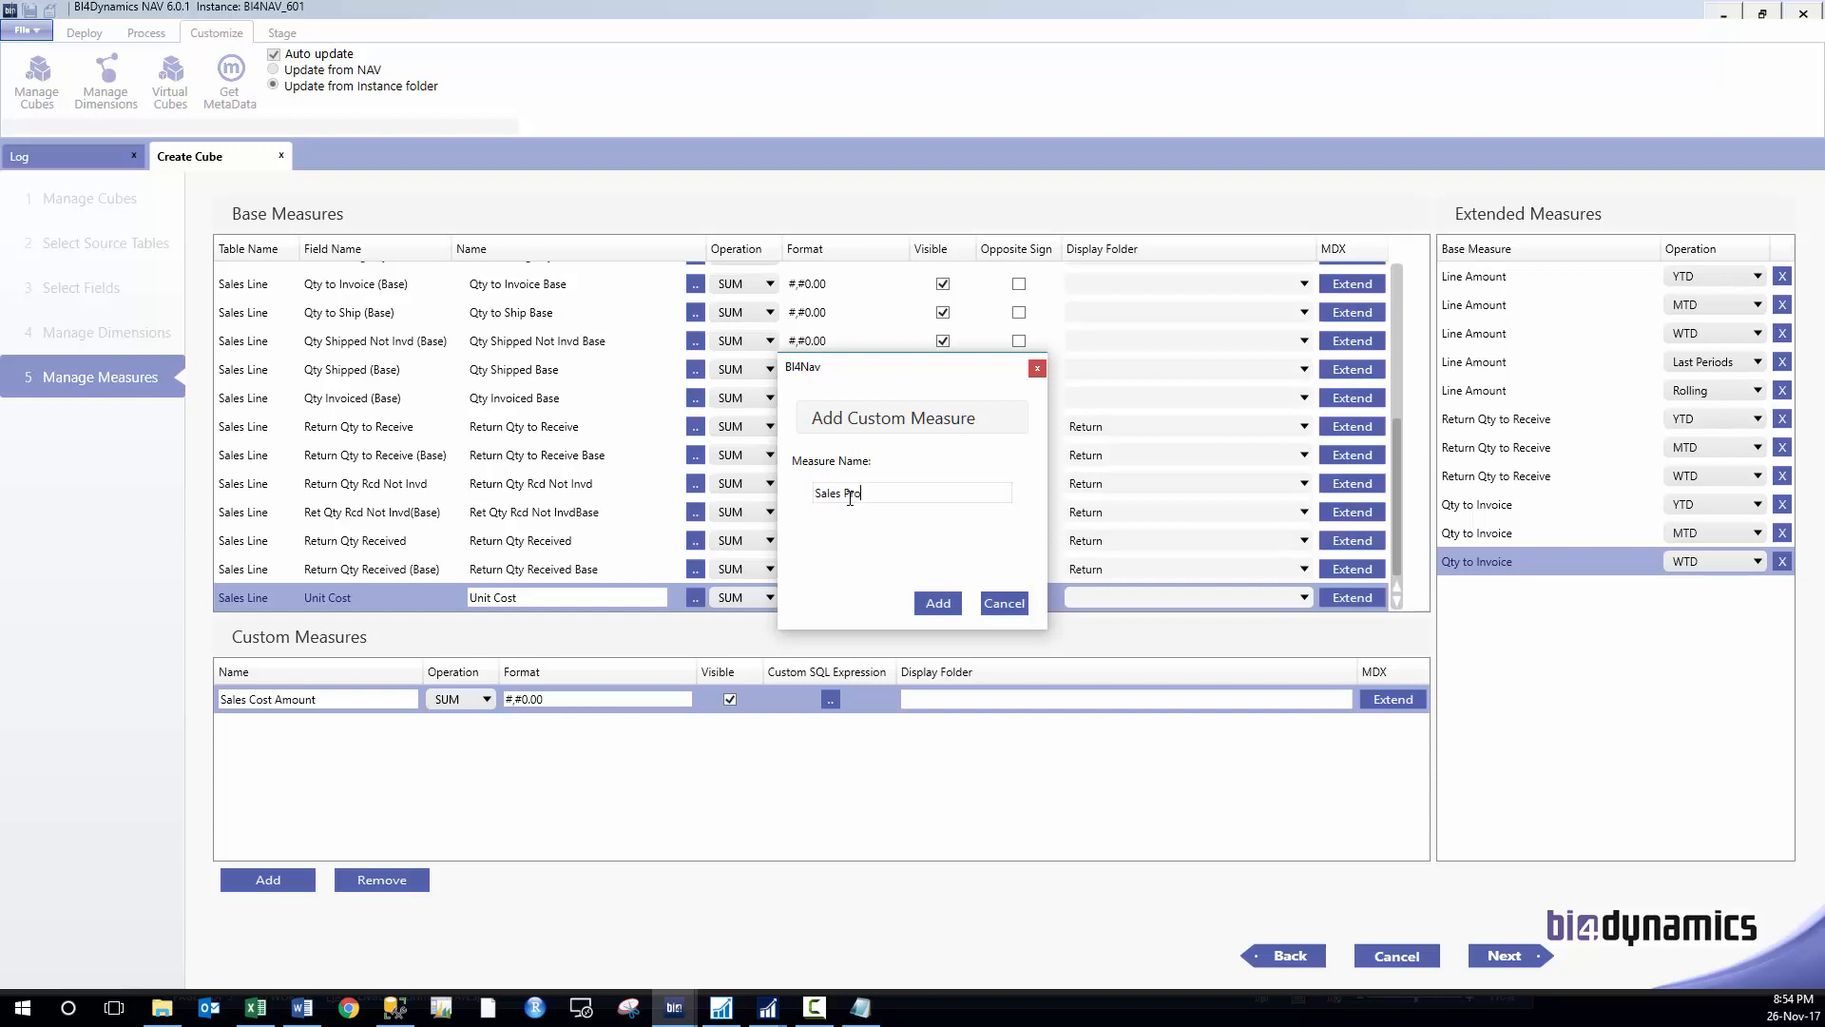
click(936, 605)
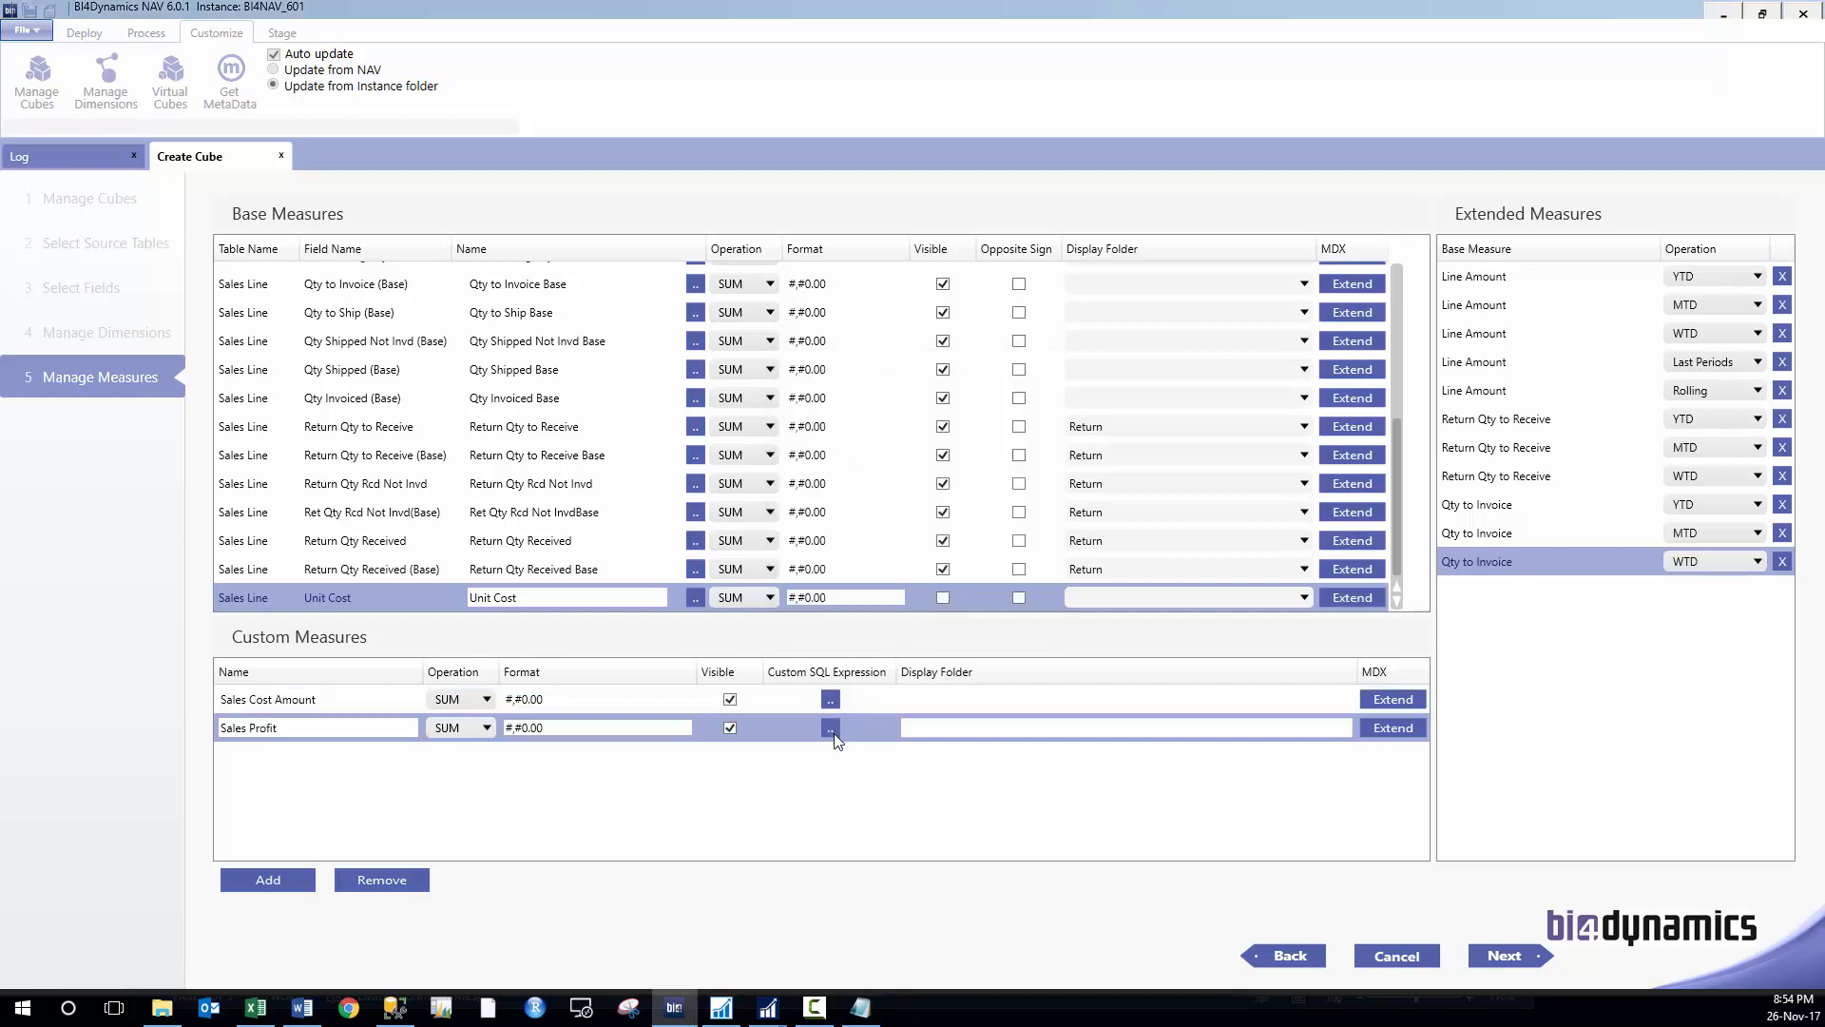
- Copy [SalesLine].[LineAmount]-([SalesLine].[UnitCost]*[SalesLine].[QtytoInvoice]) from the Measures file in Notepad and apply it as the SQL expression of Sales Profit
click(833, 732)
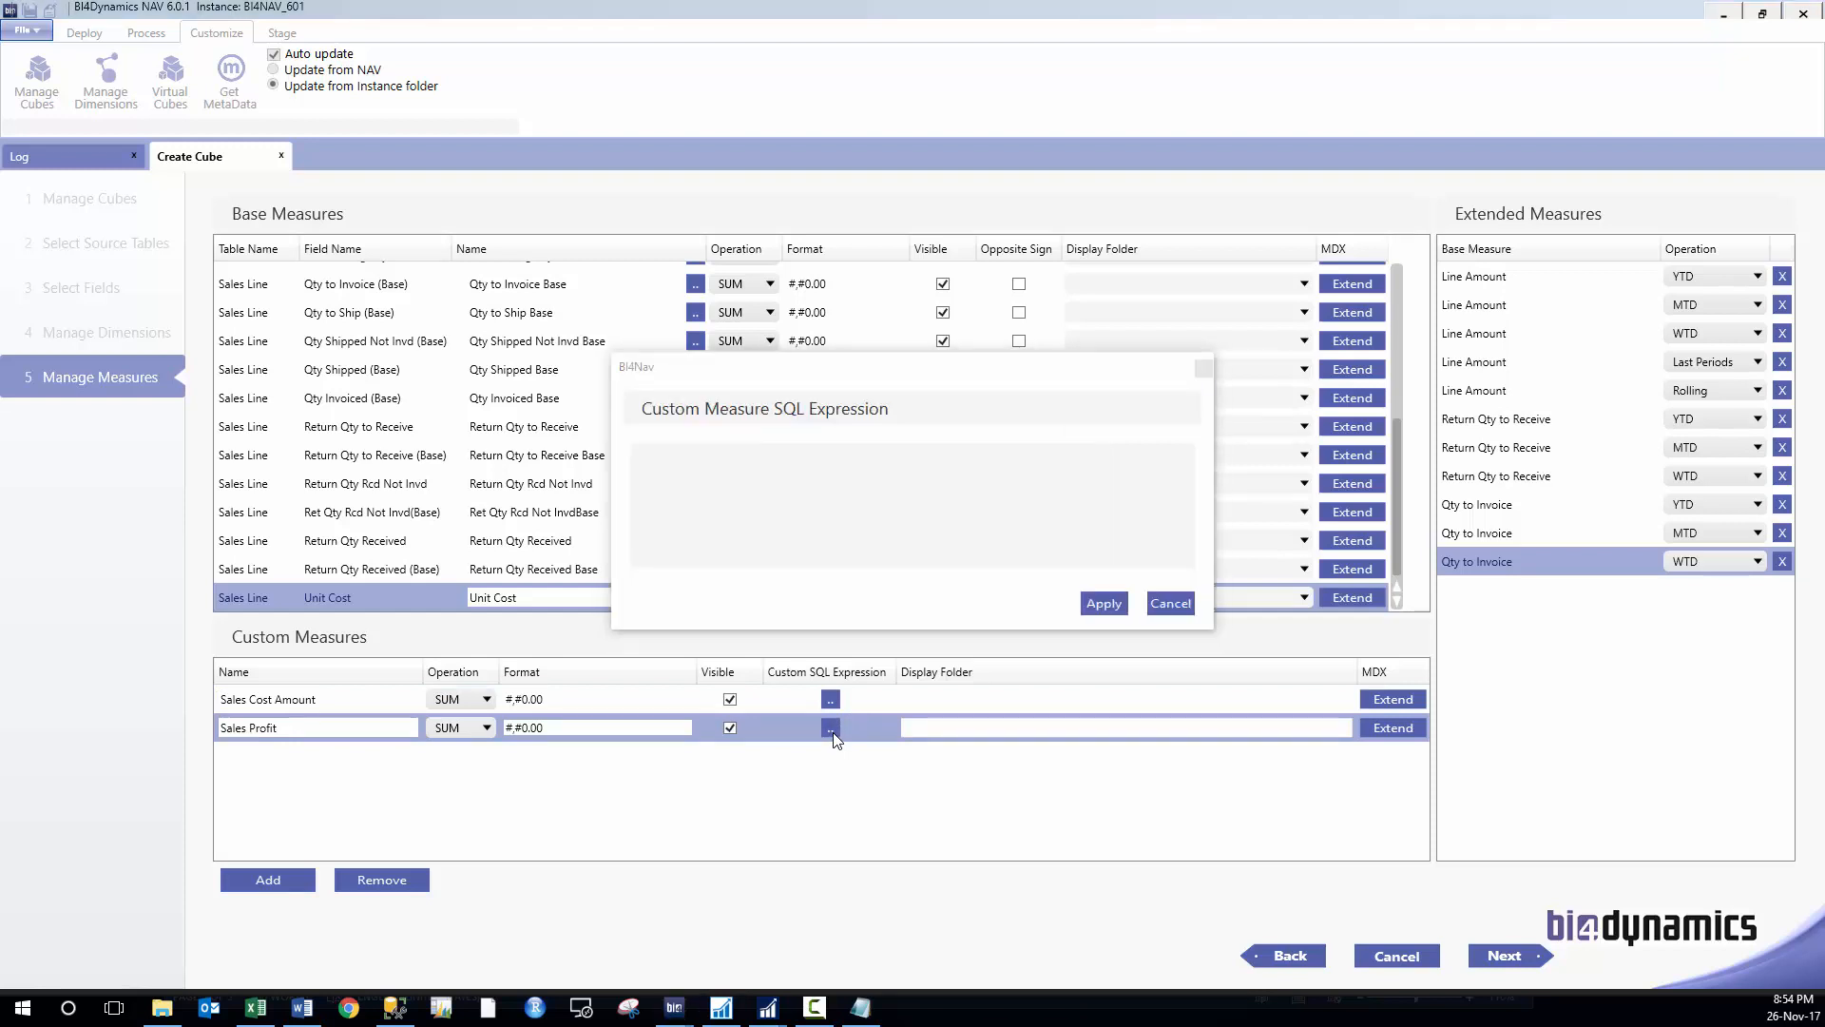
key(alt+Tab)
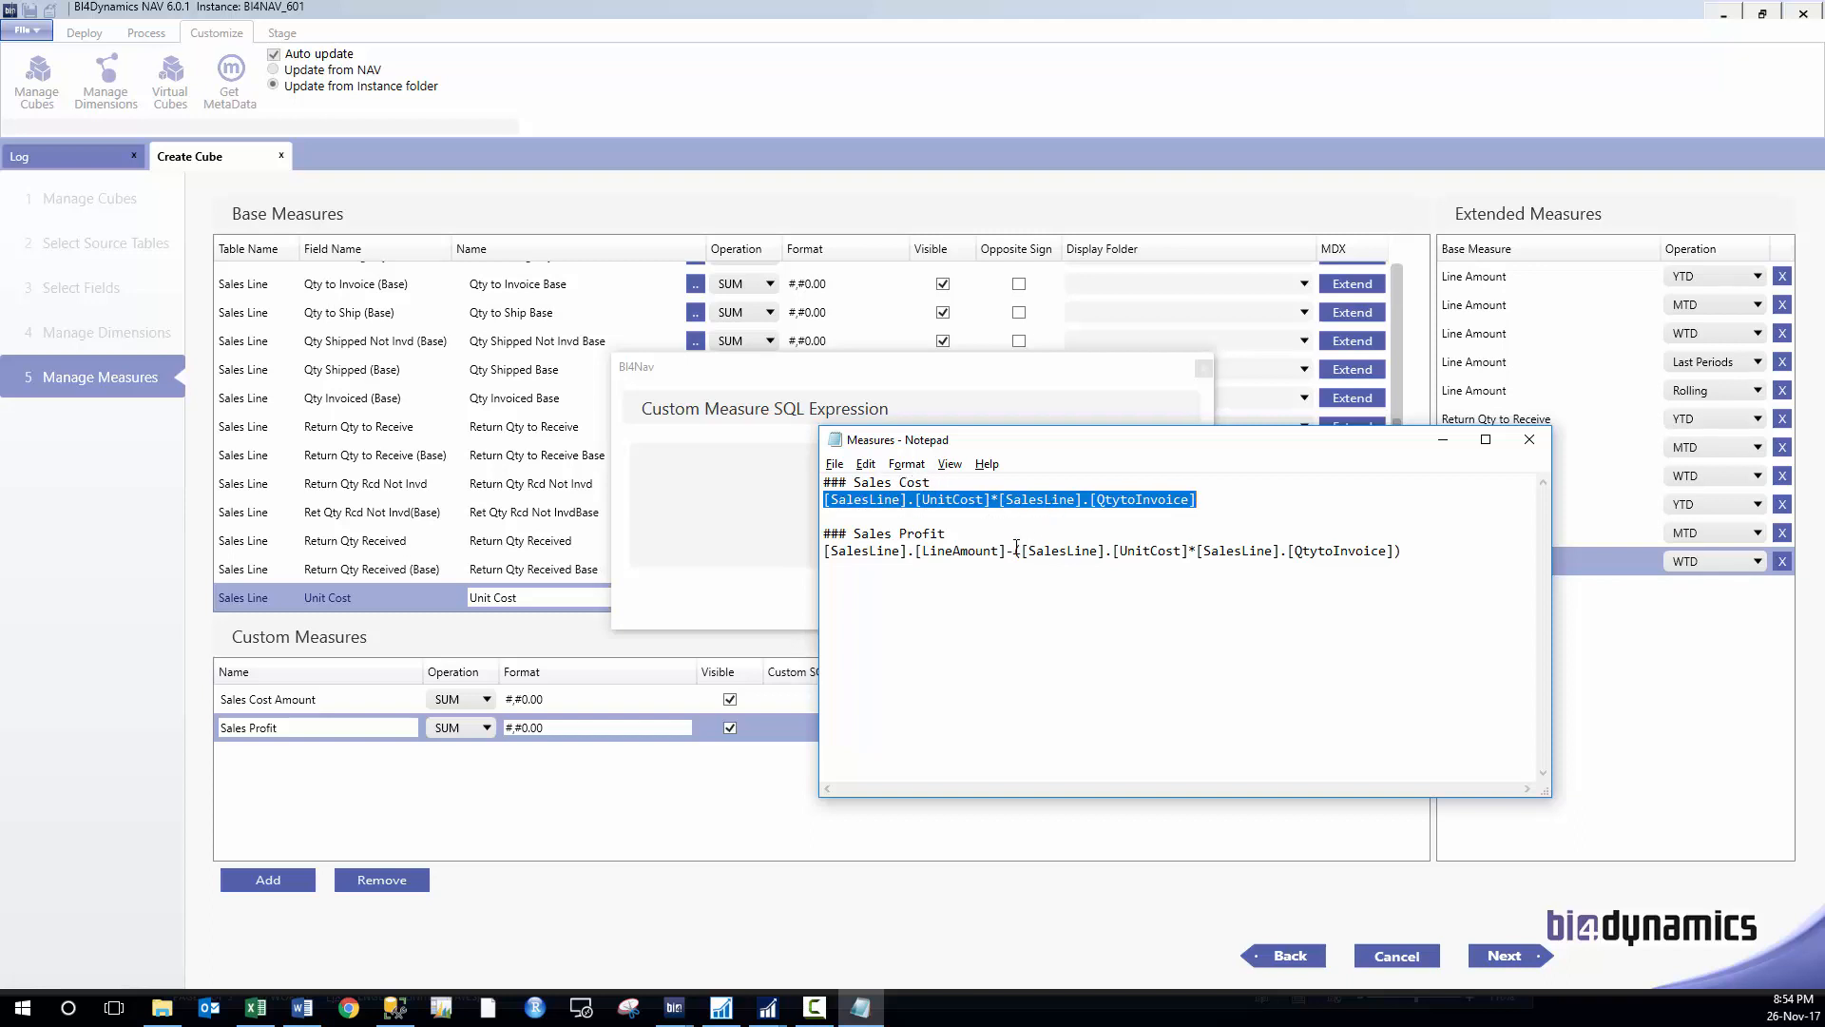
drag(1406, 552, 818, 550)
key(ctrl+c)
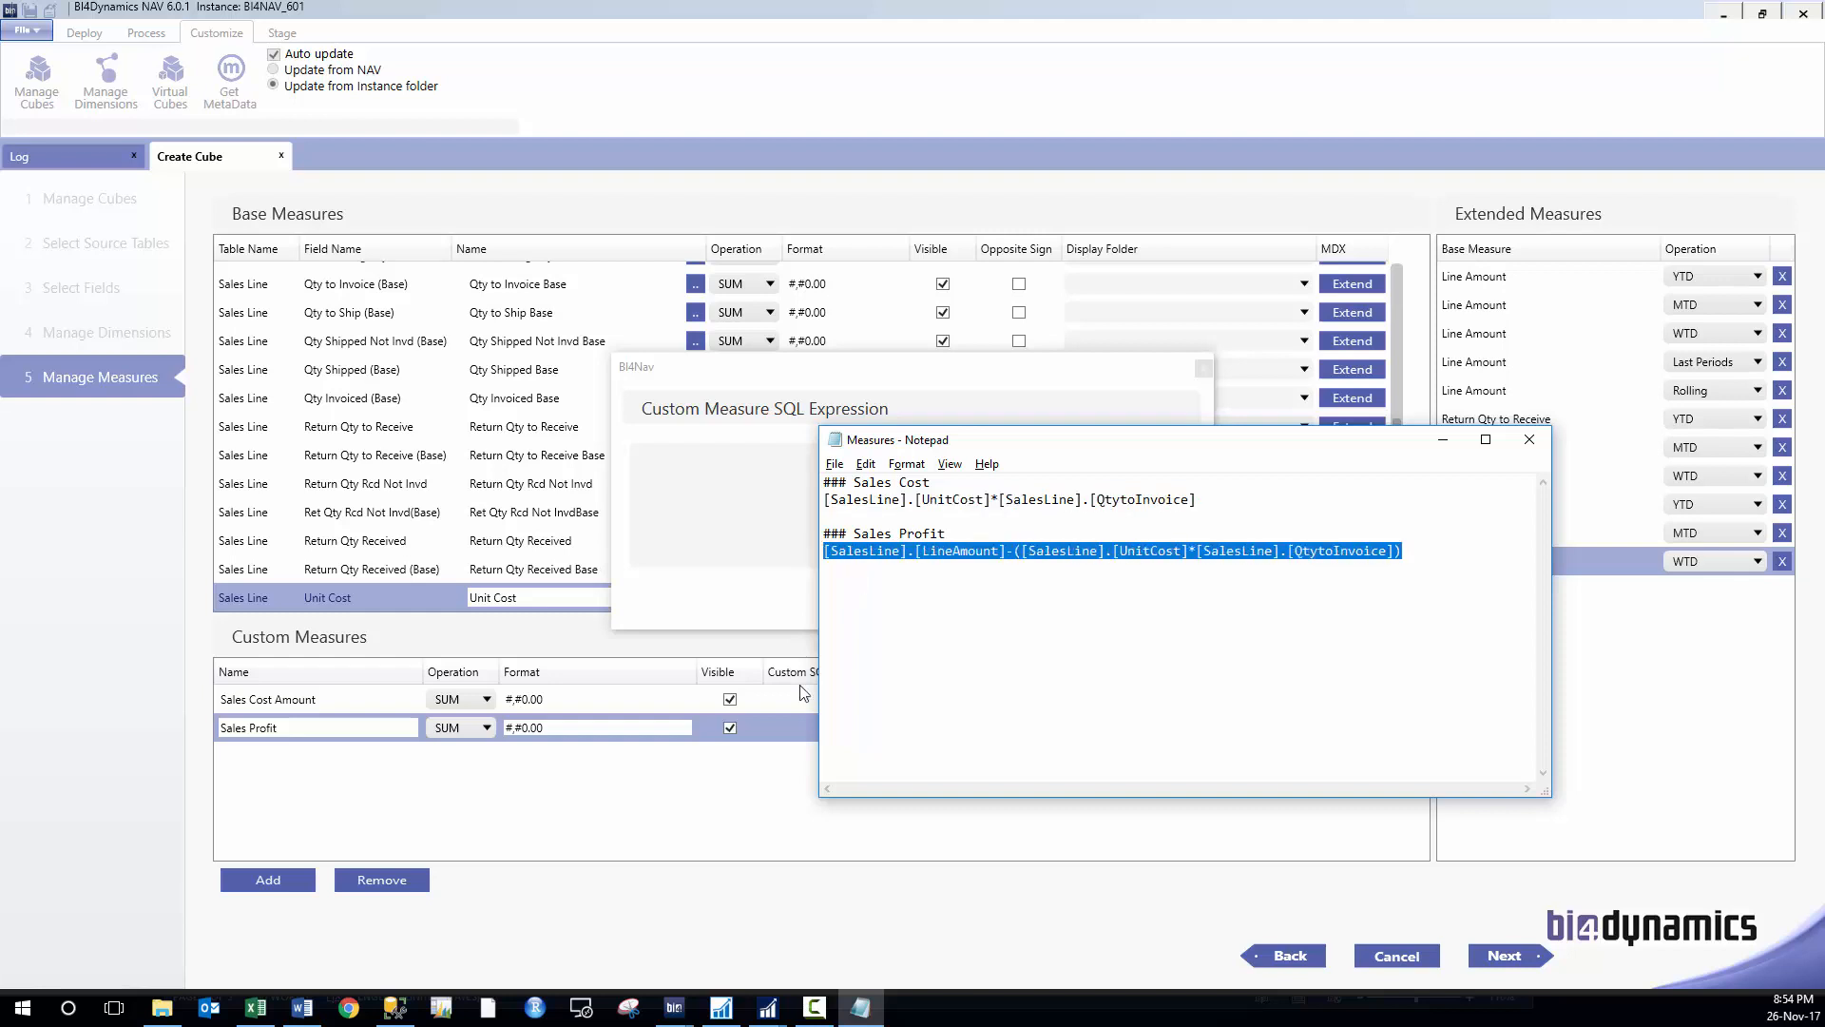
click(737, 509)
key(ctrl+v)
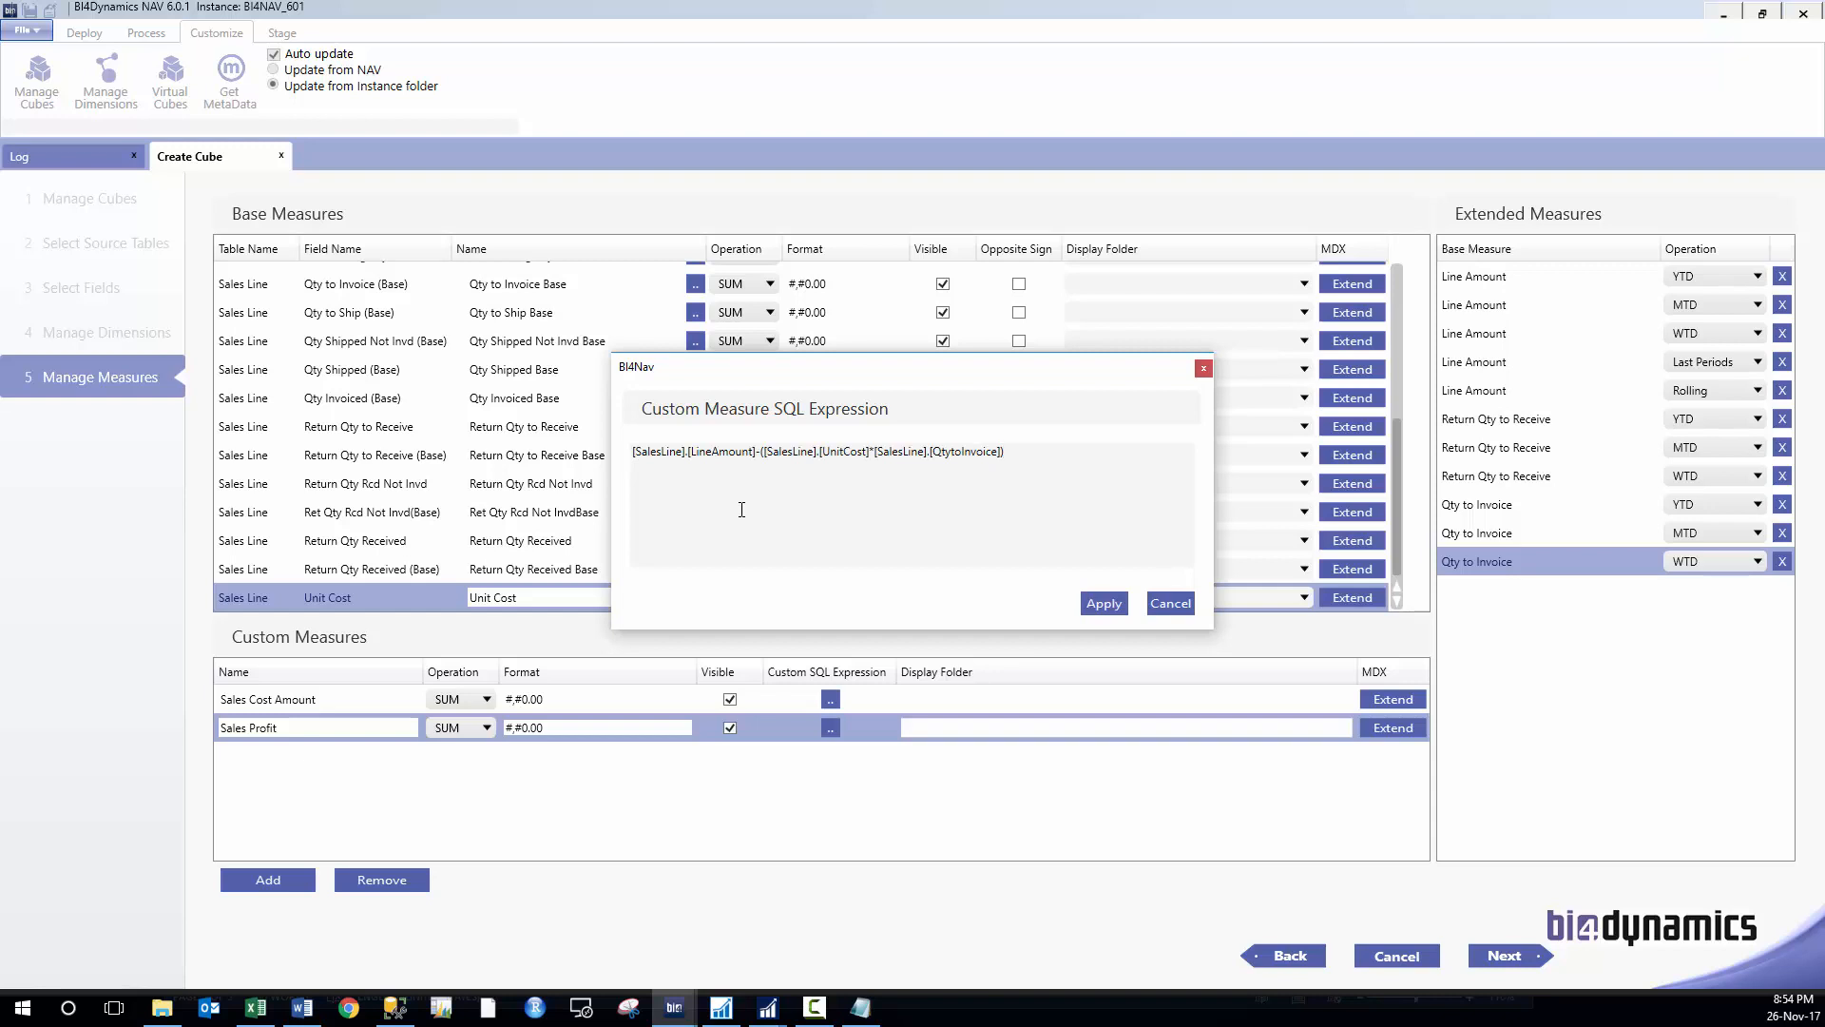
click(1103, 603)
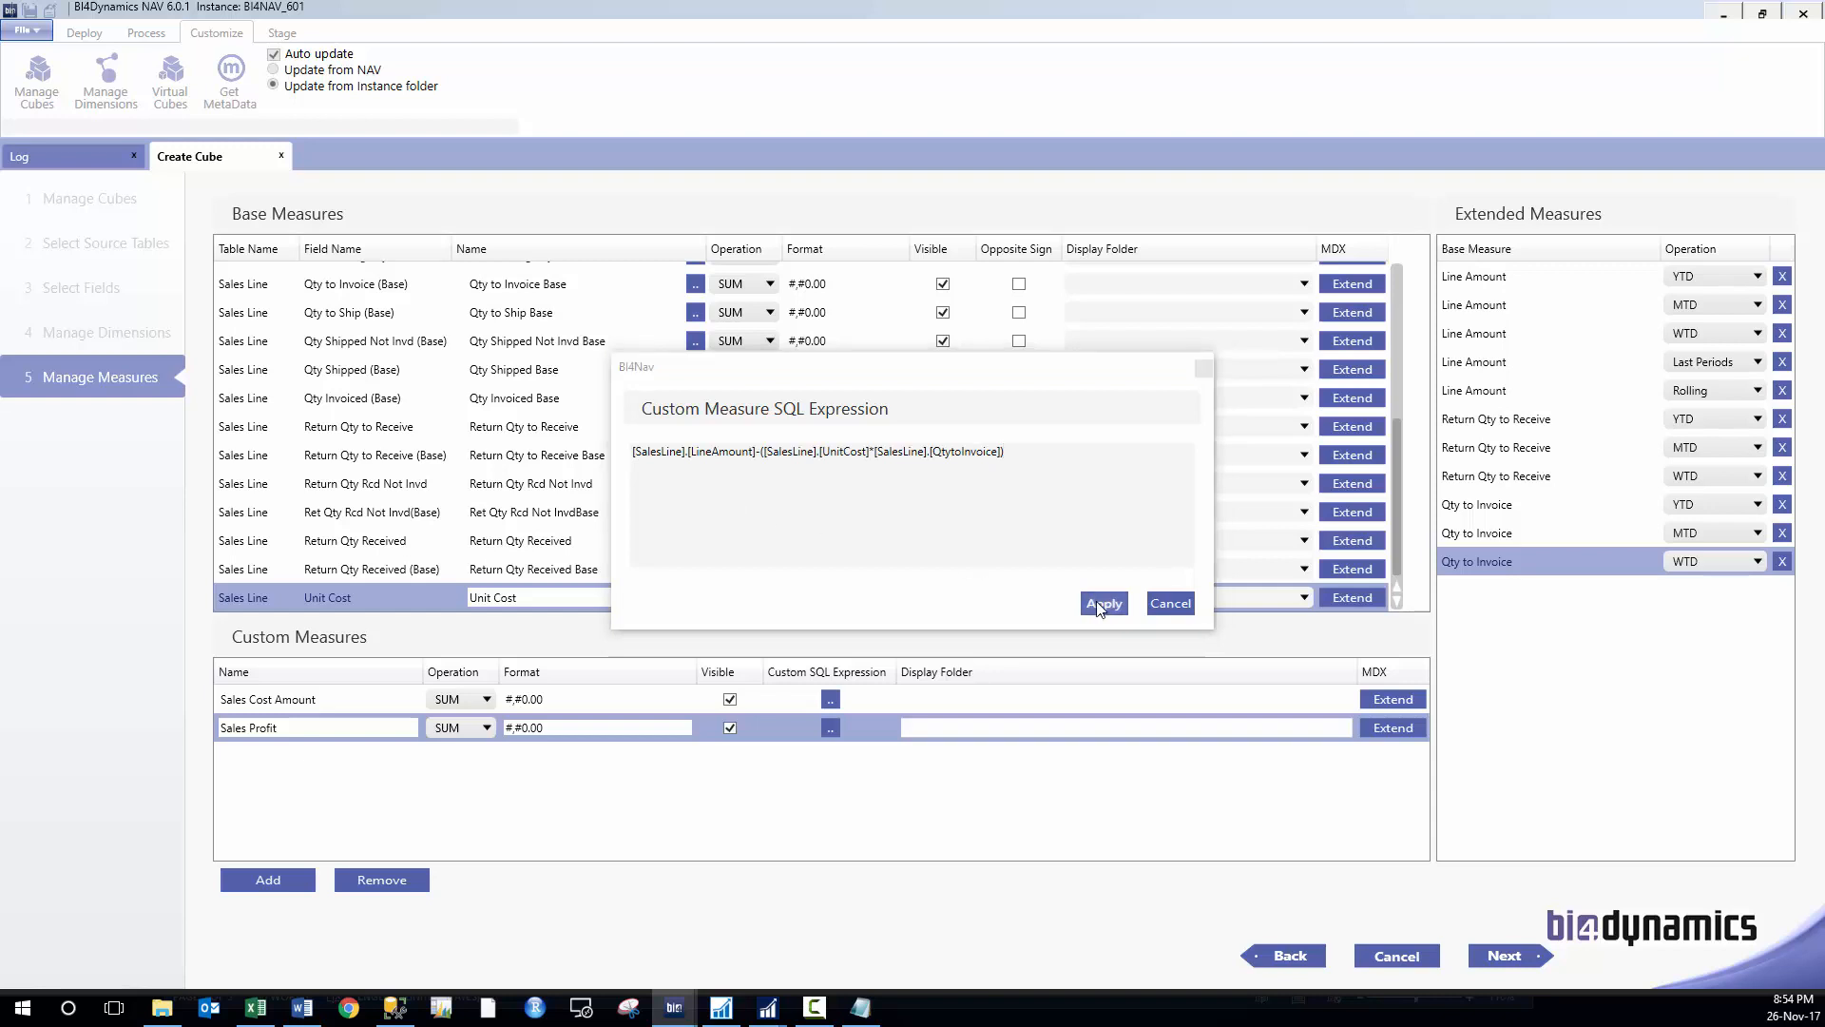
- Add a custom measure named Sales Line Count and apply 1 as its SQL expression
click(270, 880)
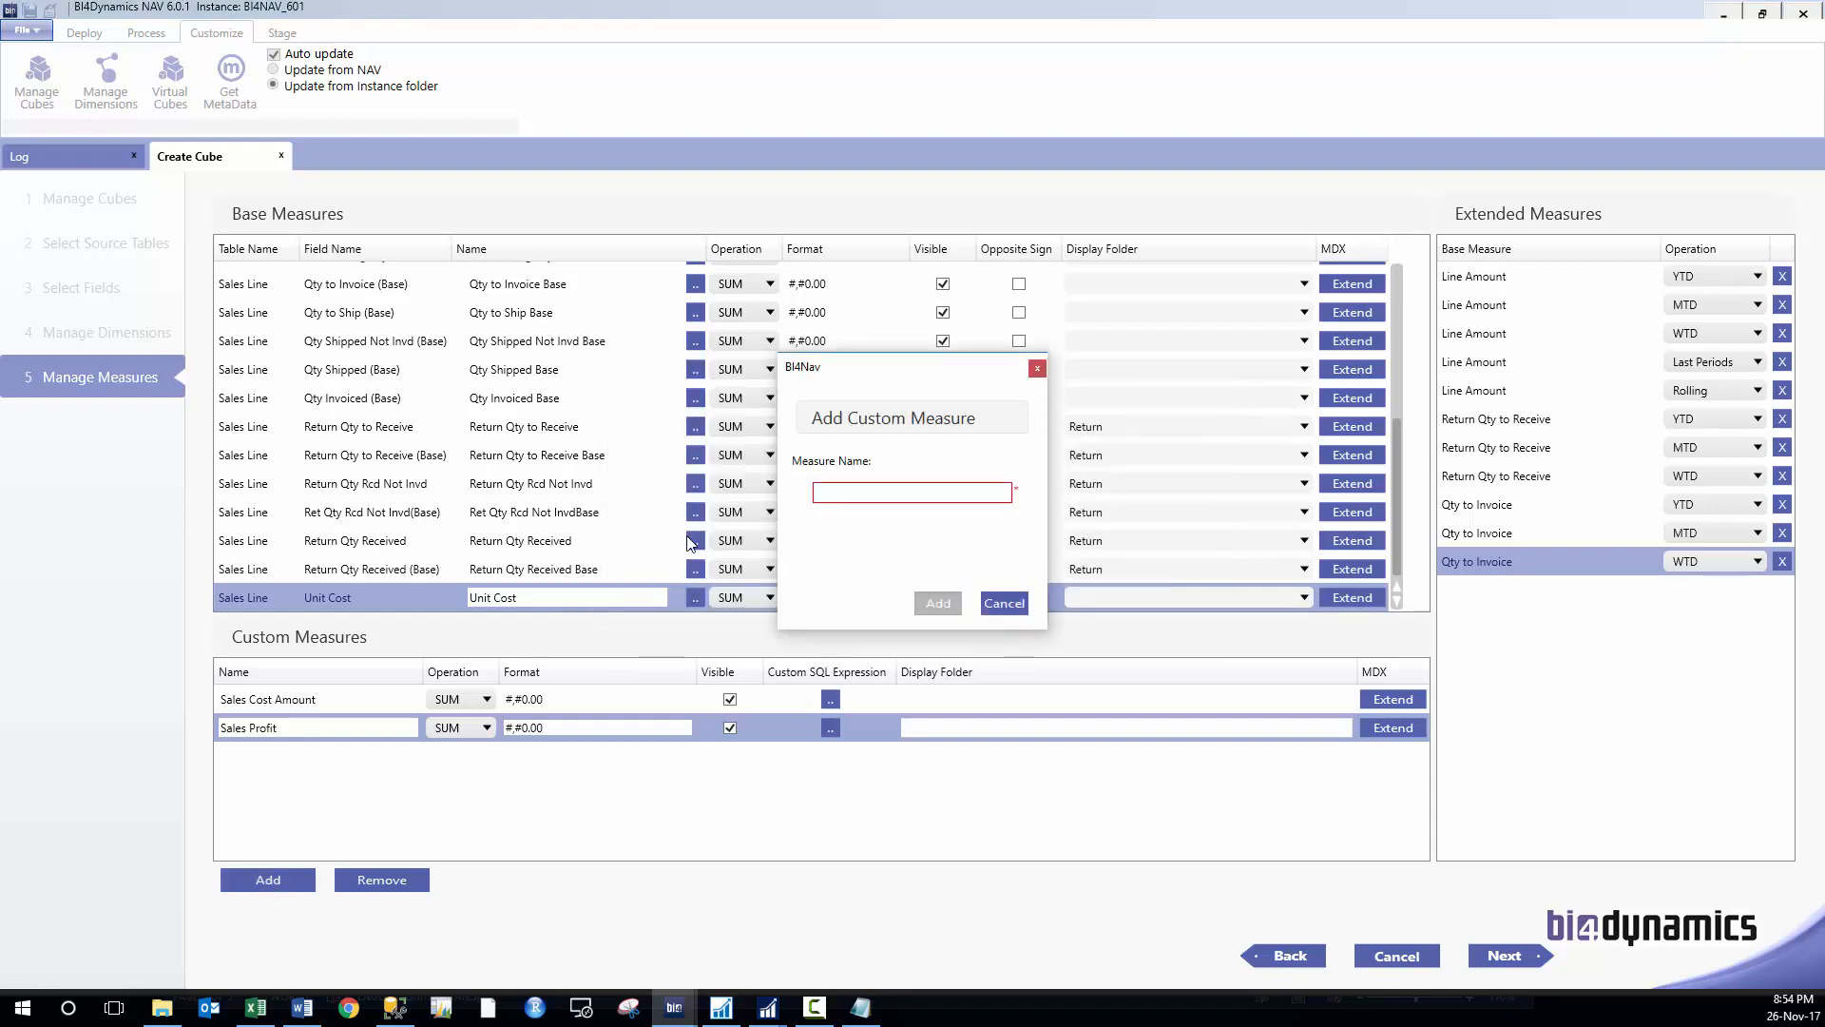
text(Sa)
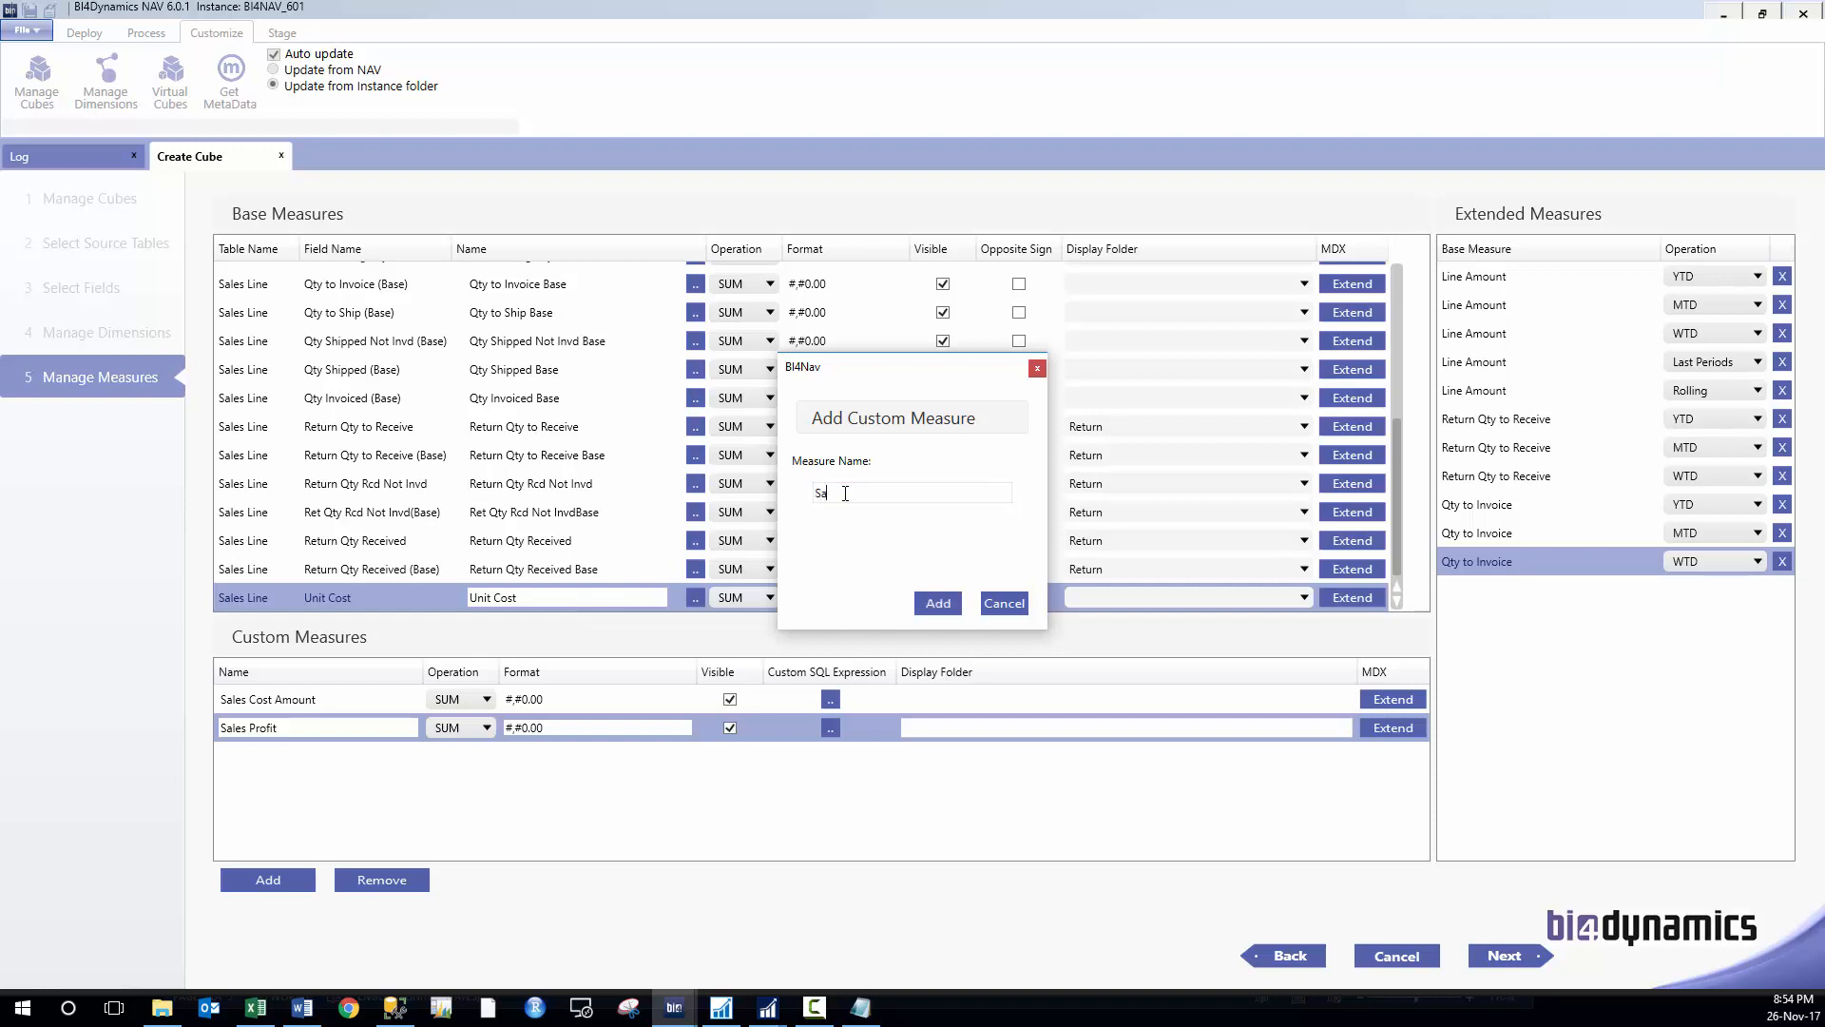
text(les Line Count)
click(937, 603)
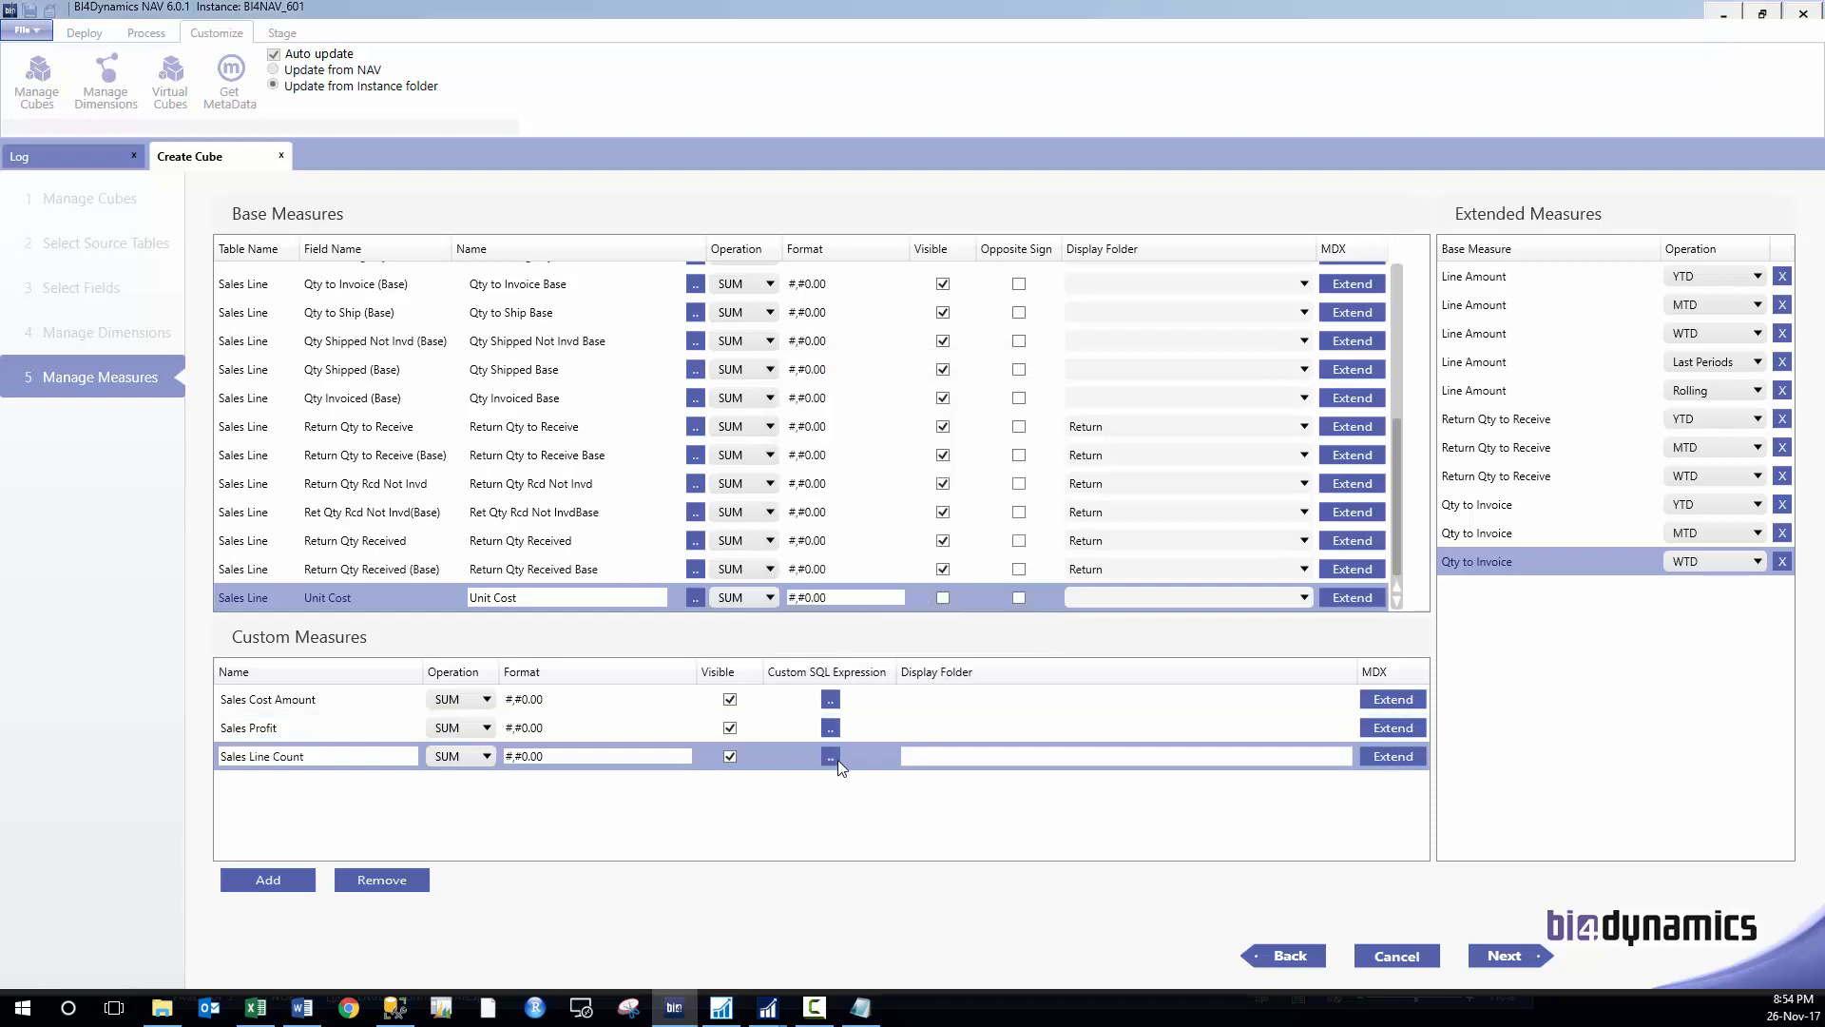
click(830, 756)
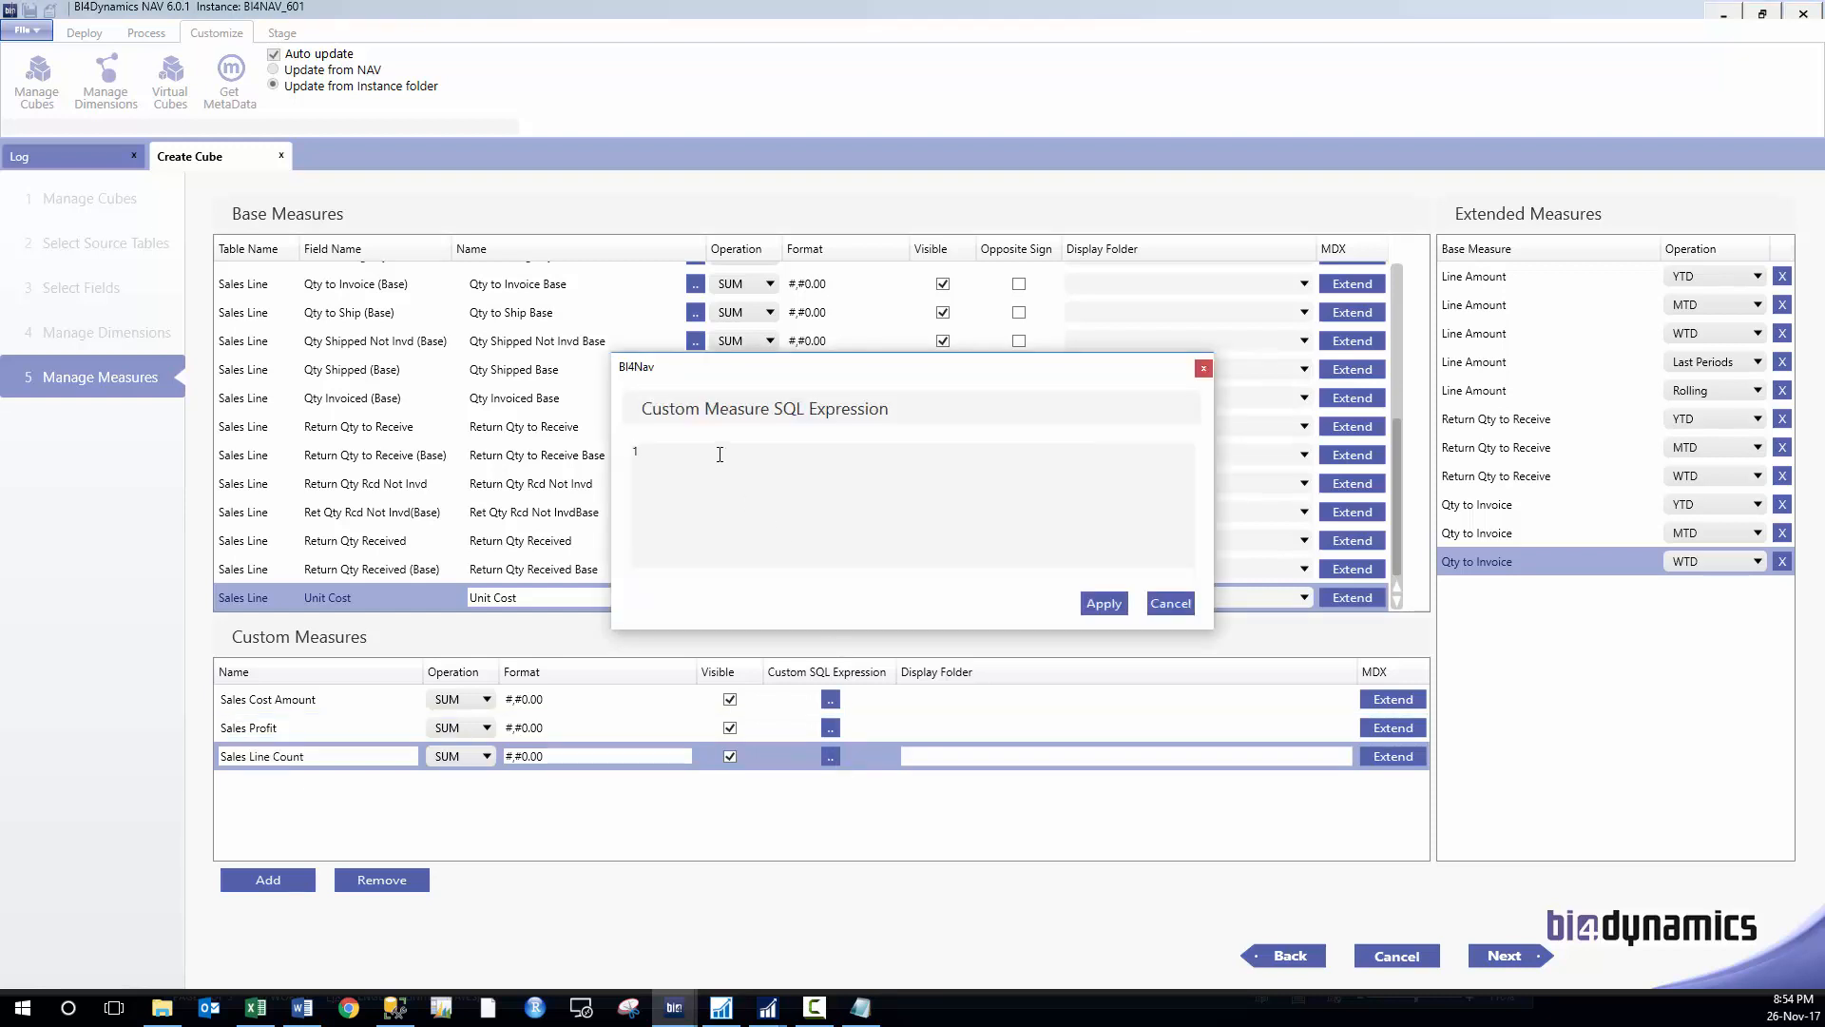
click(1101, 604)
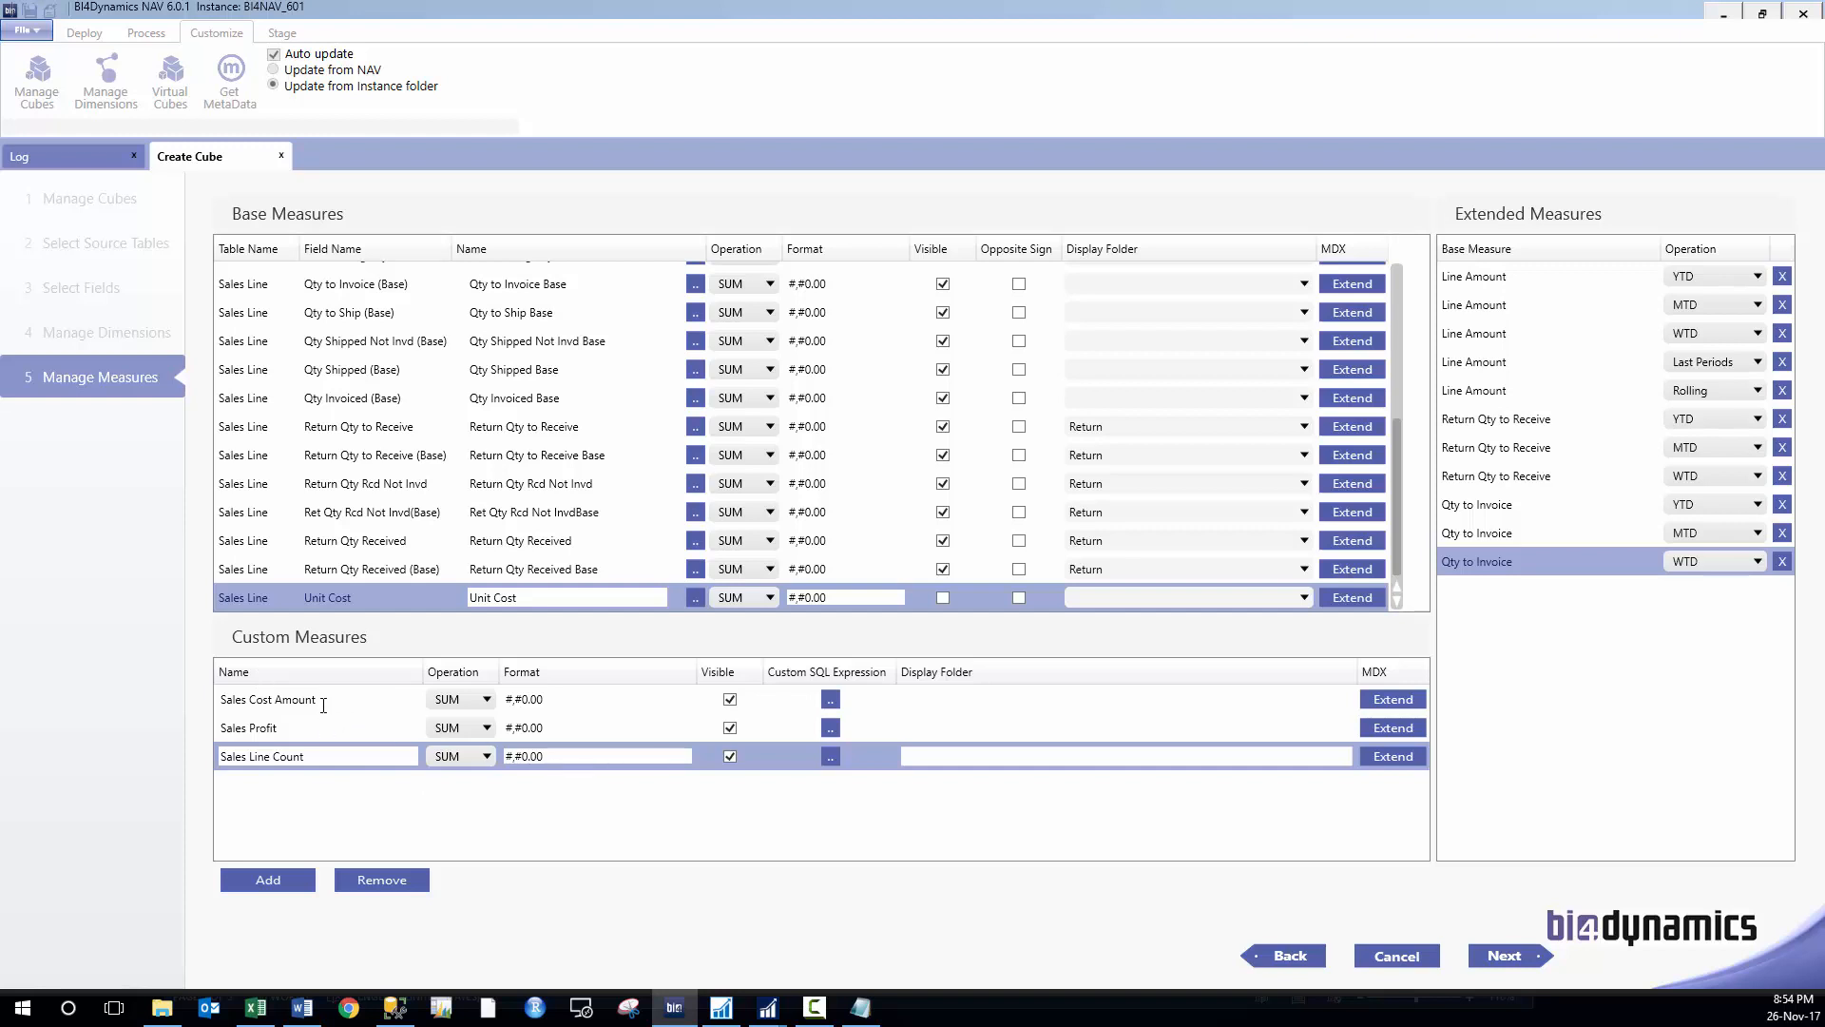
- Extend the Sales Profit custom measure with three time operations: YTD, MTD and WTD
click(291, 728)
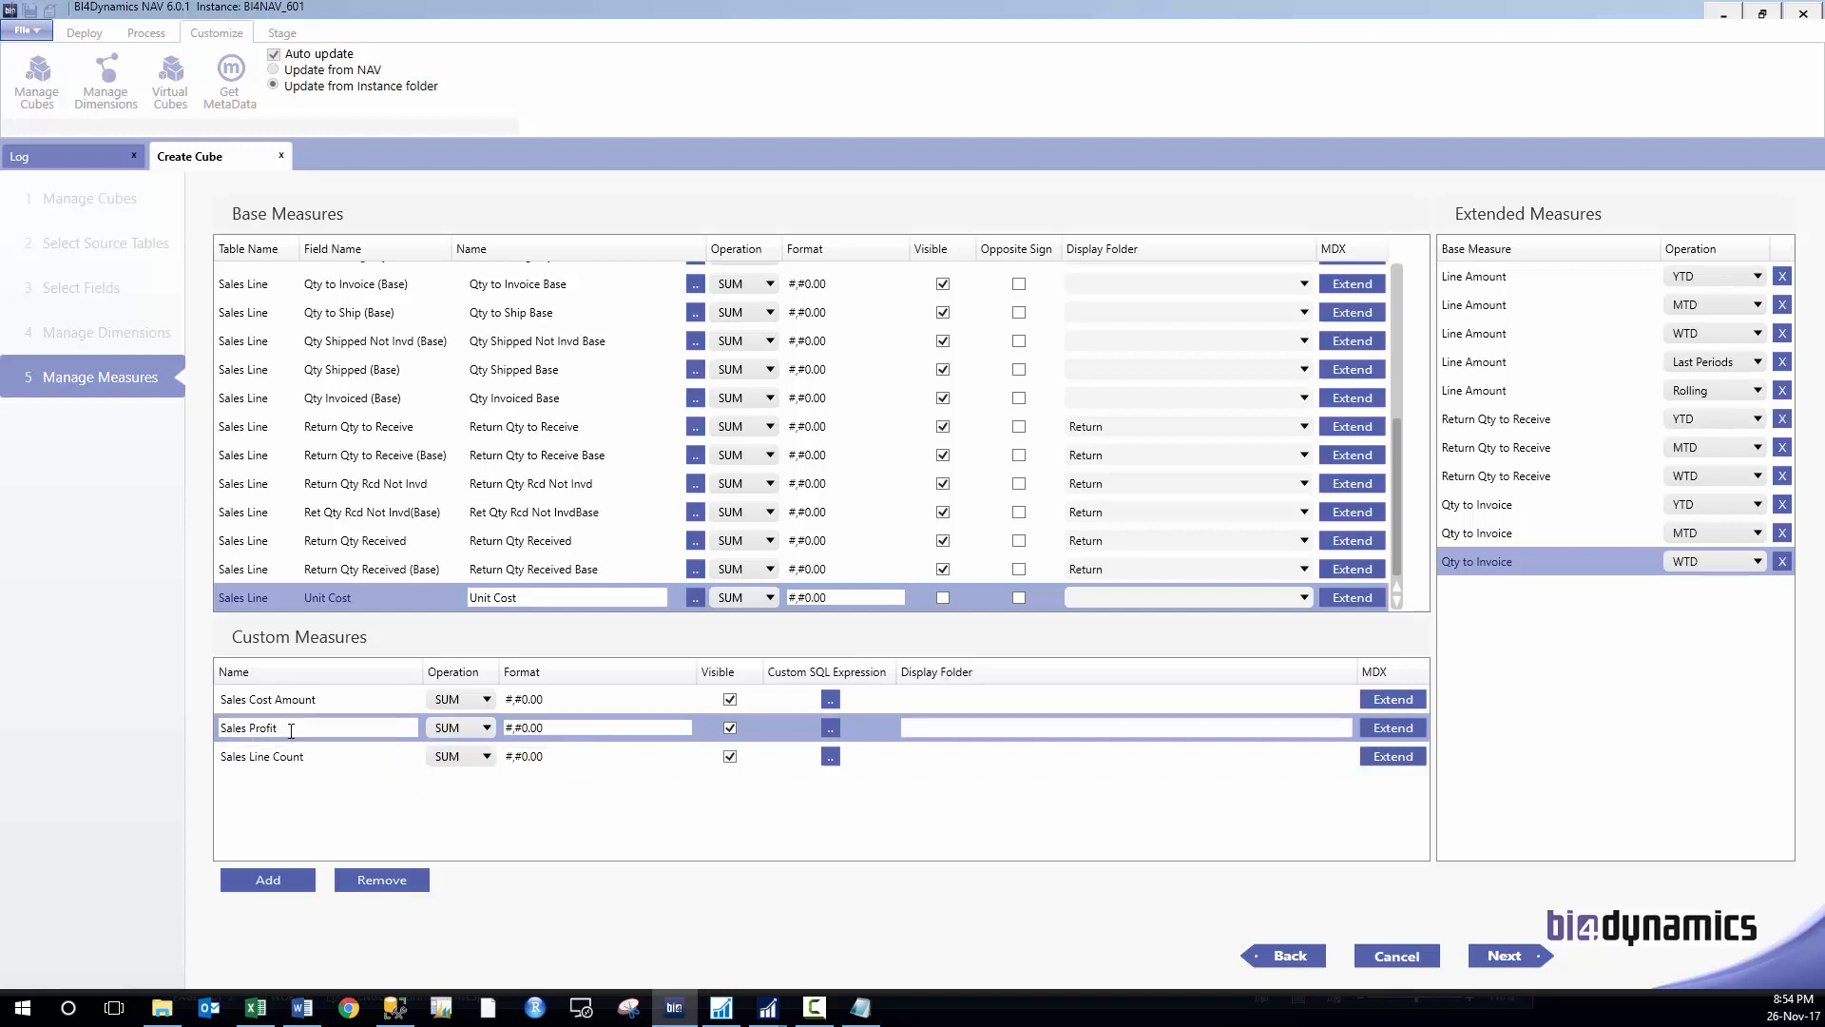
click(1405, 727)
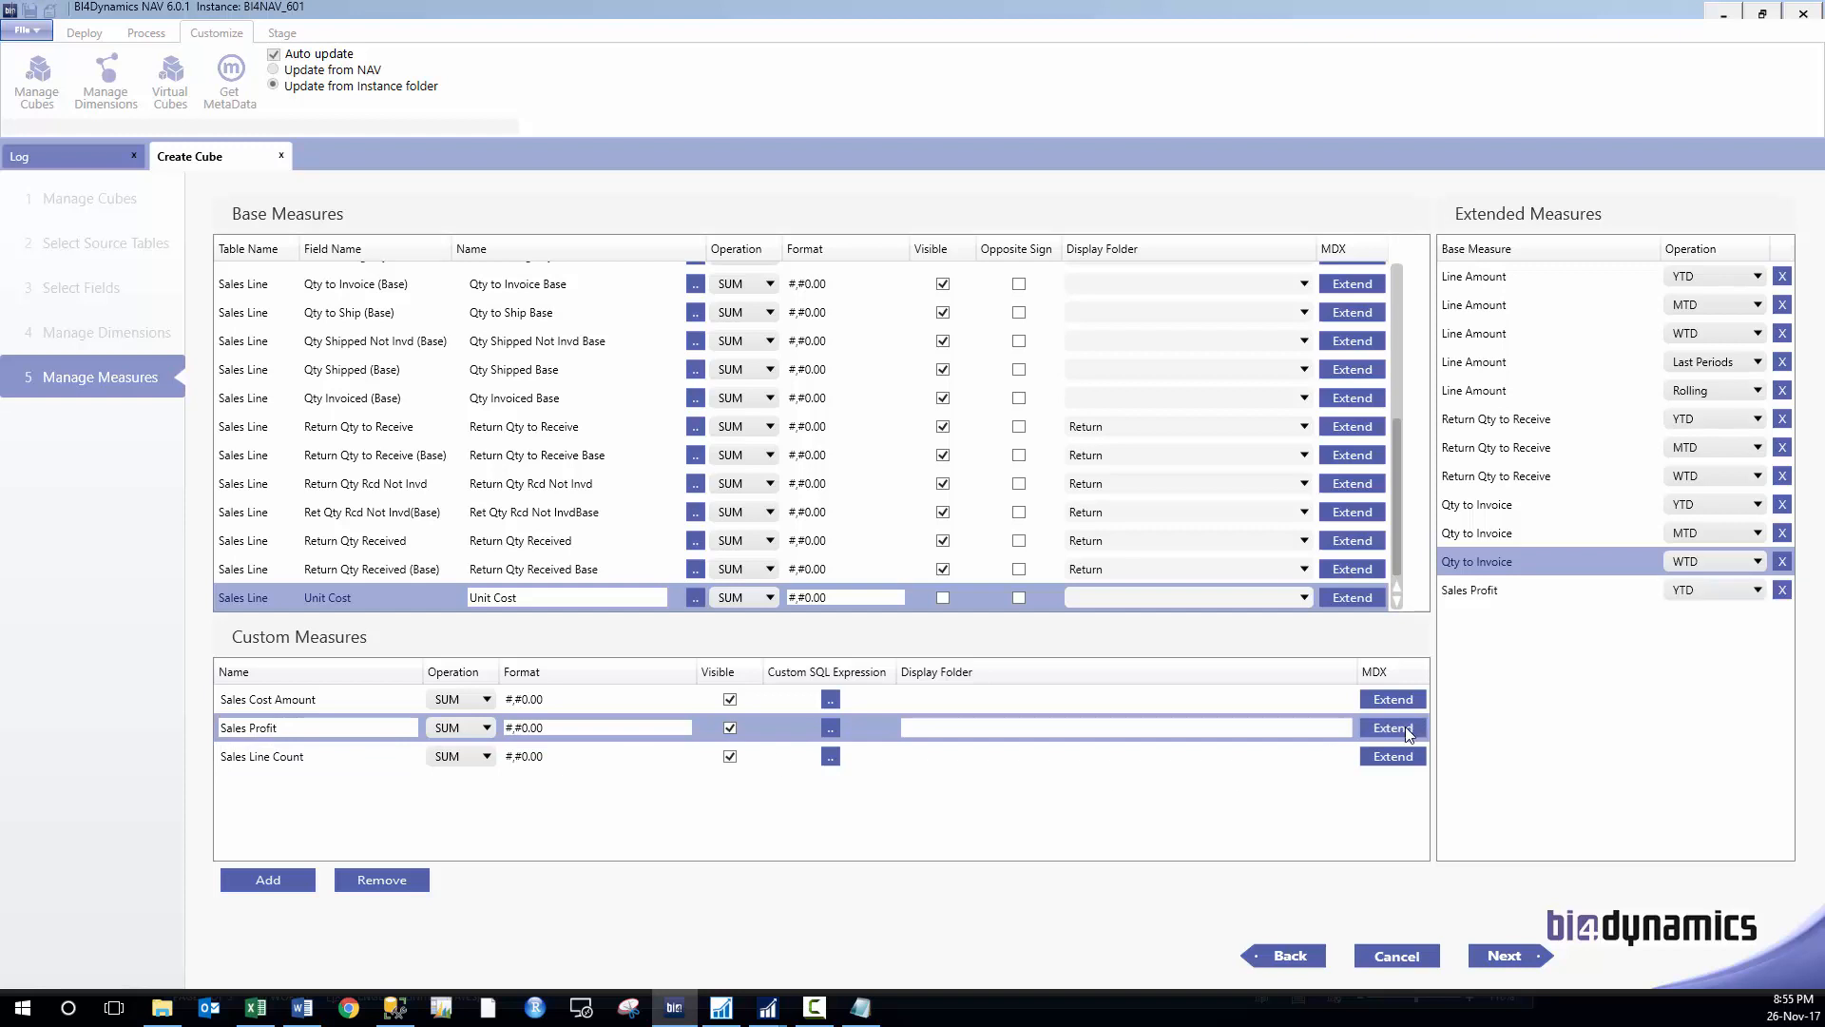
click(1405, 726)
click(1405, 726)
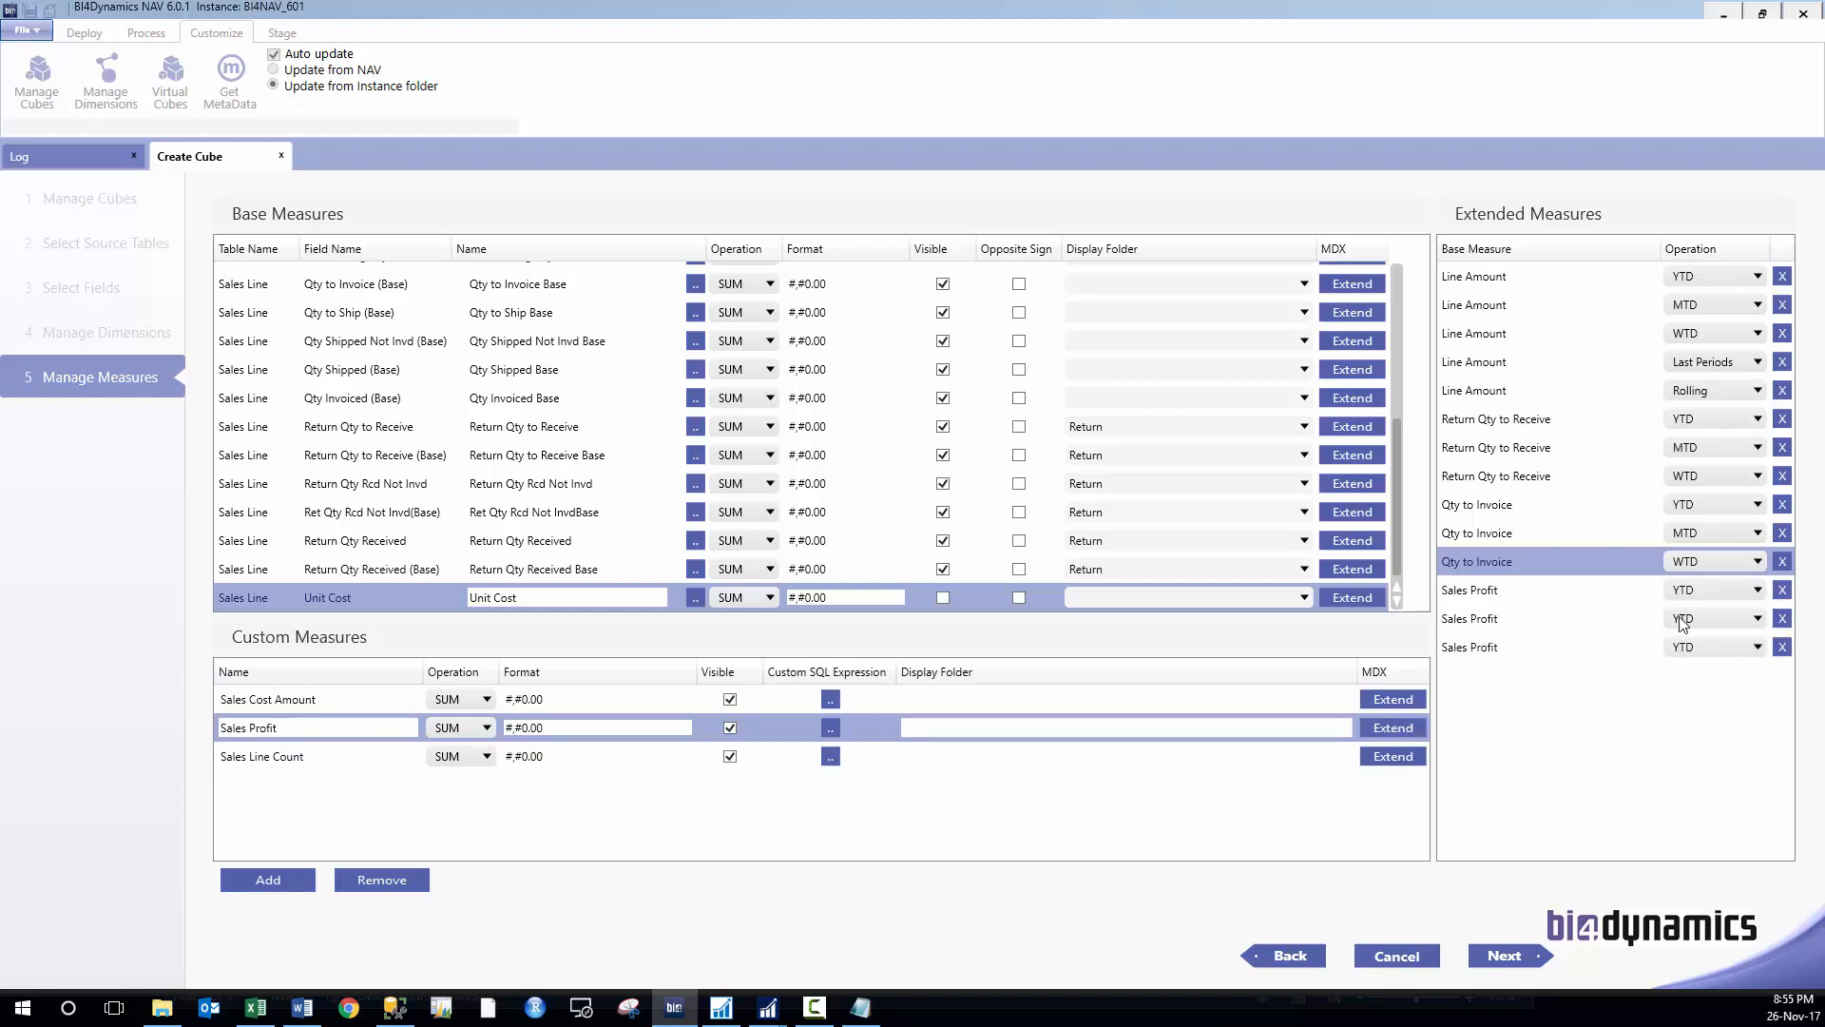
click(1701, 620)
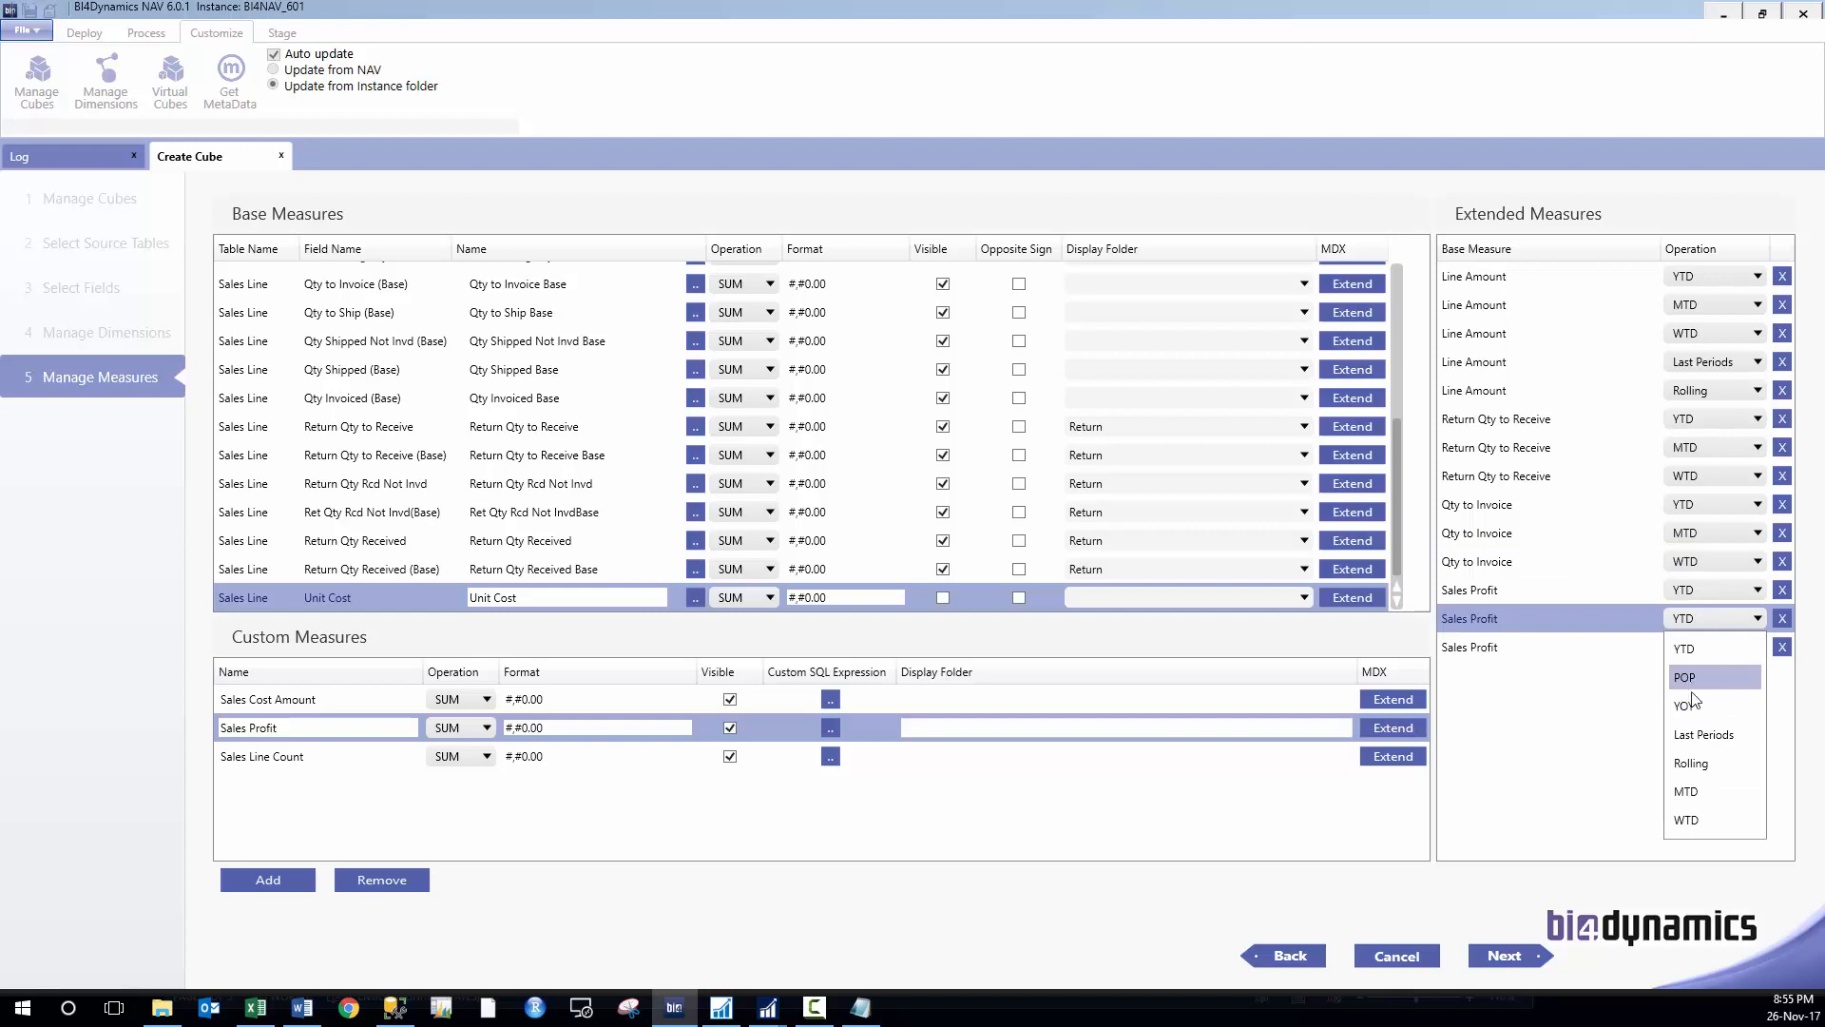
click(1693, 793)
click(1702, 647)
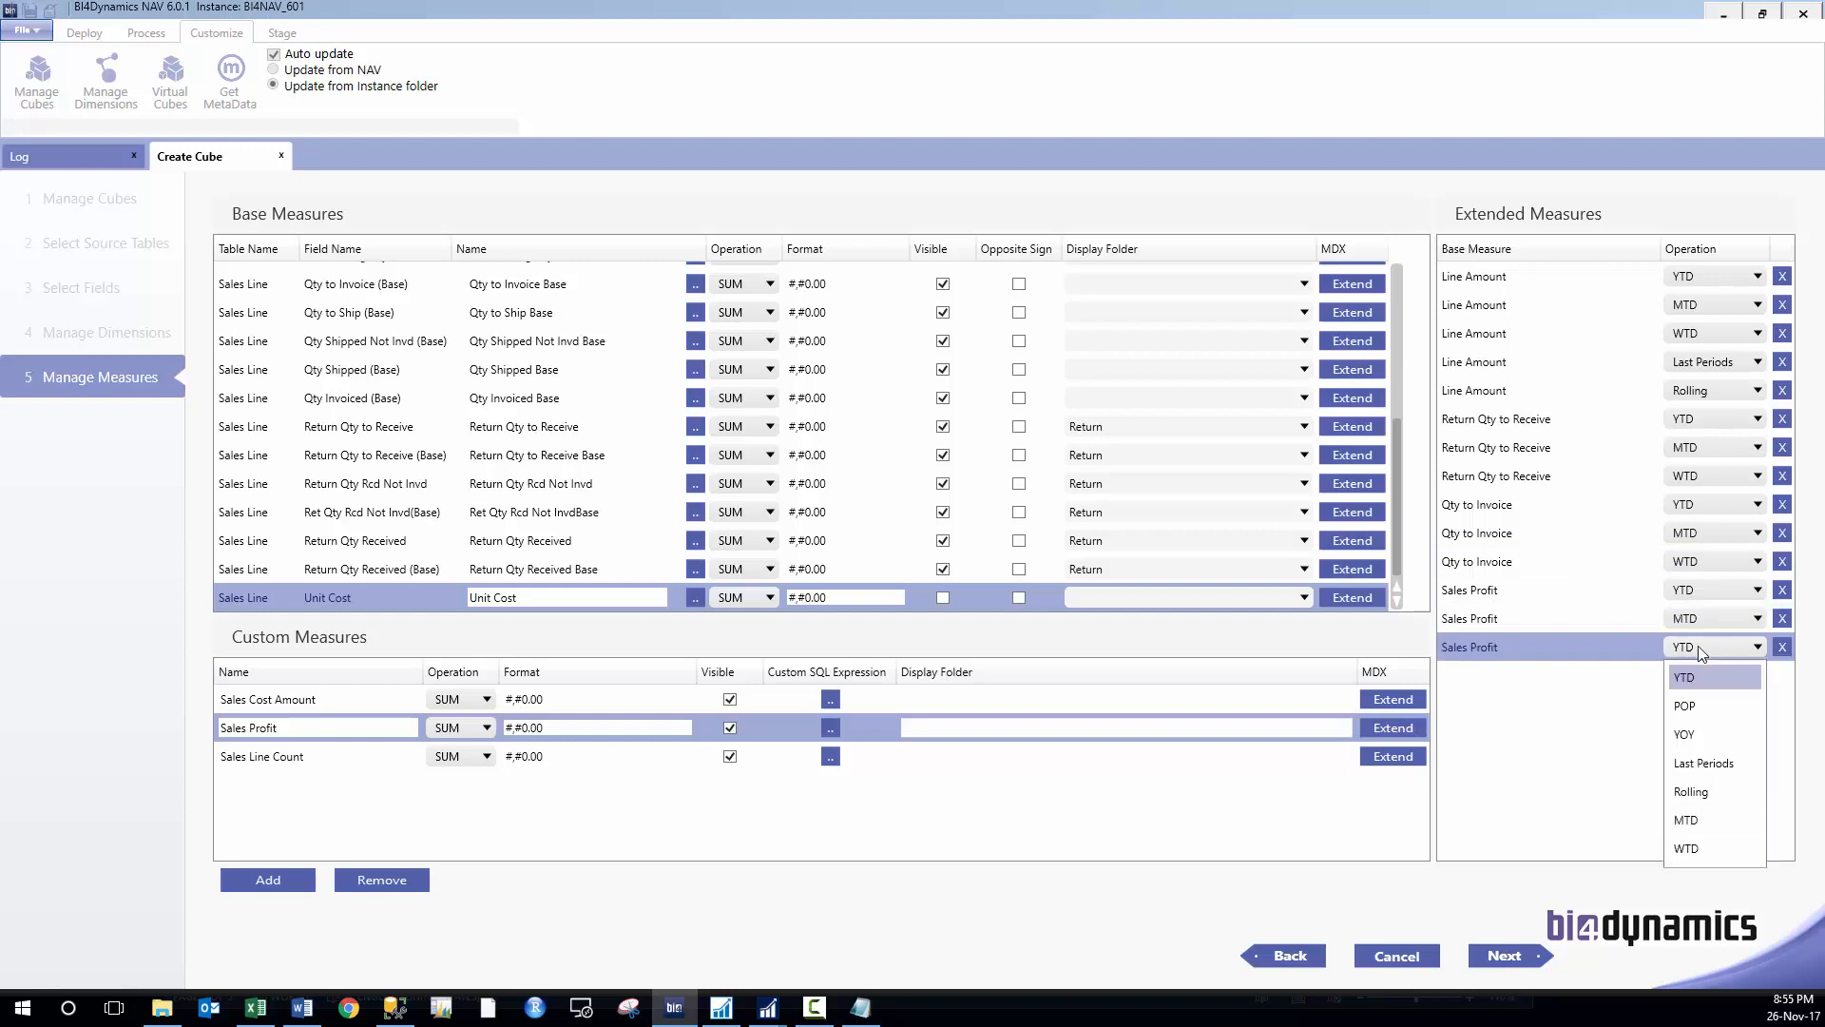
click(1697, 844)
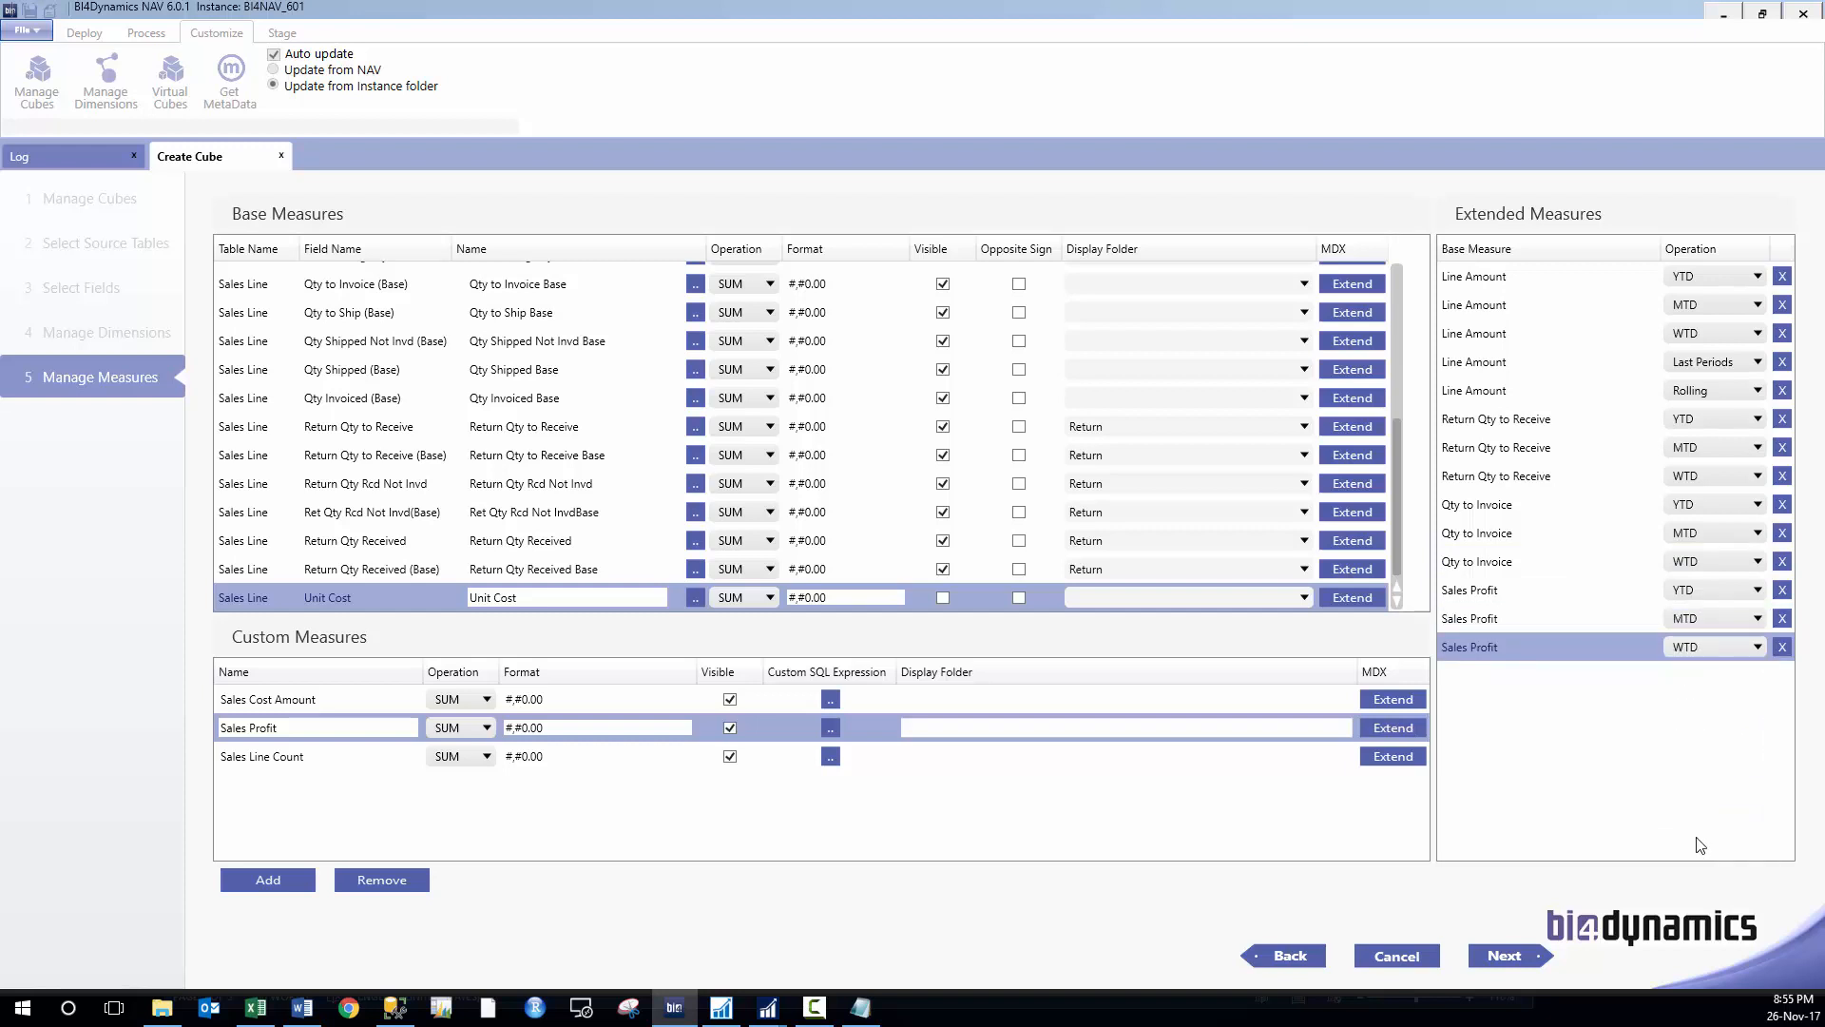
- Extend the Sales Line Count custom measure with YTD, MTD and WTD operations
click(337, 702)
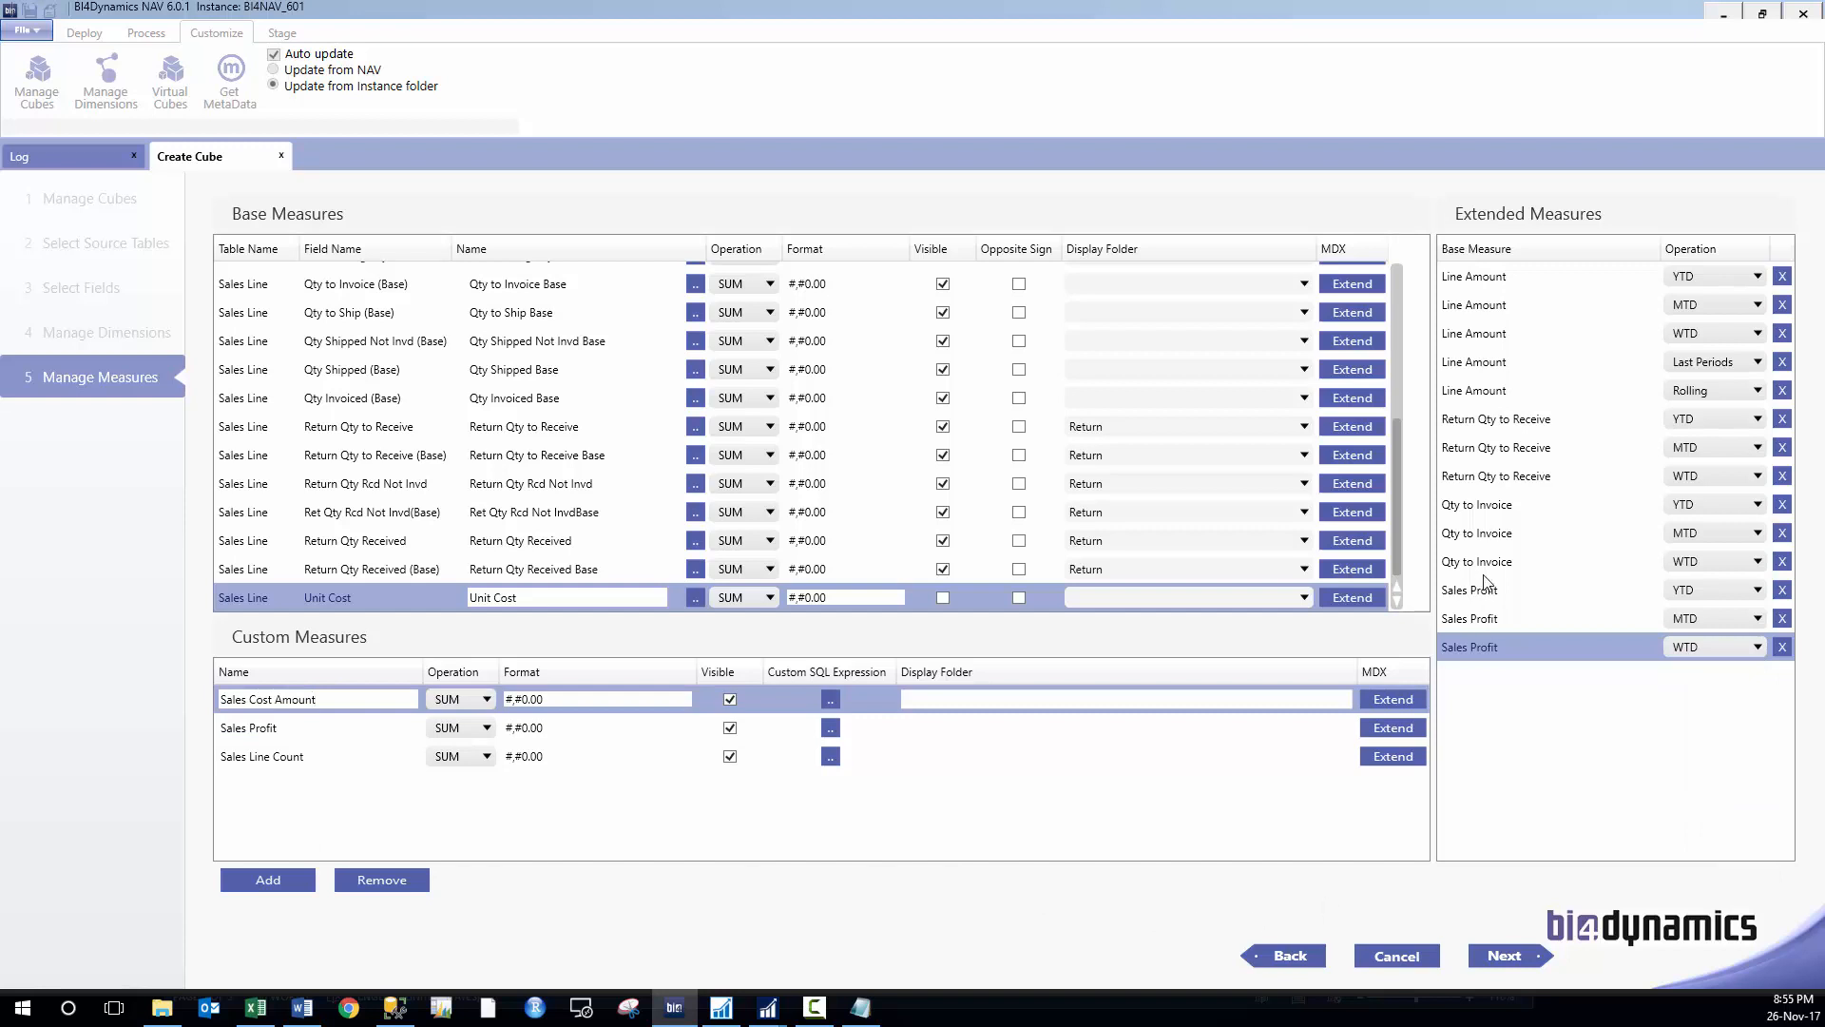
click(1386, 757)
click(1385, 757)
click(1385, 757)
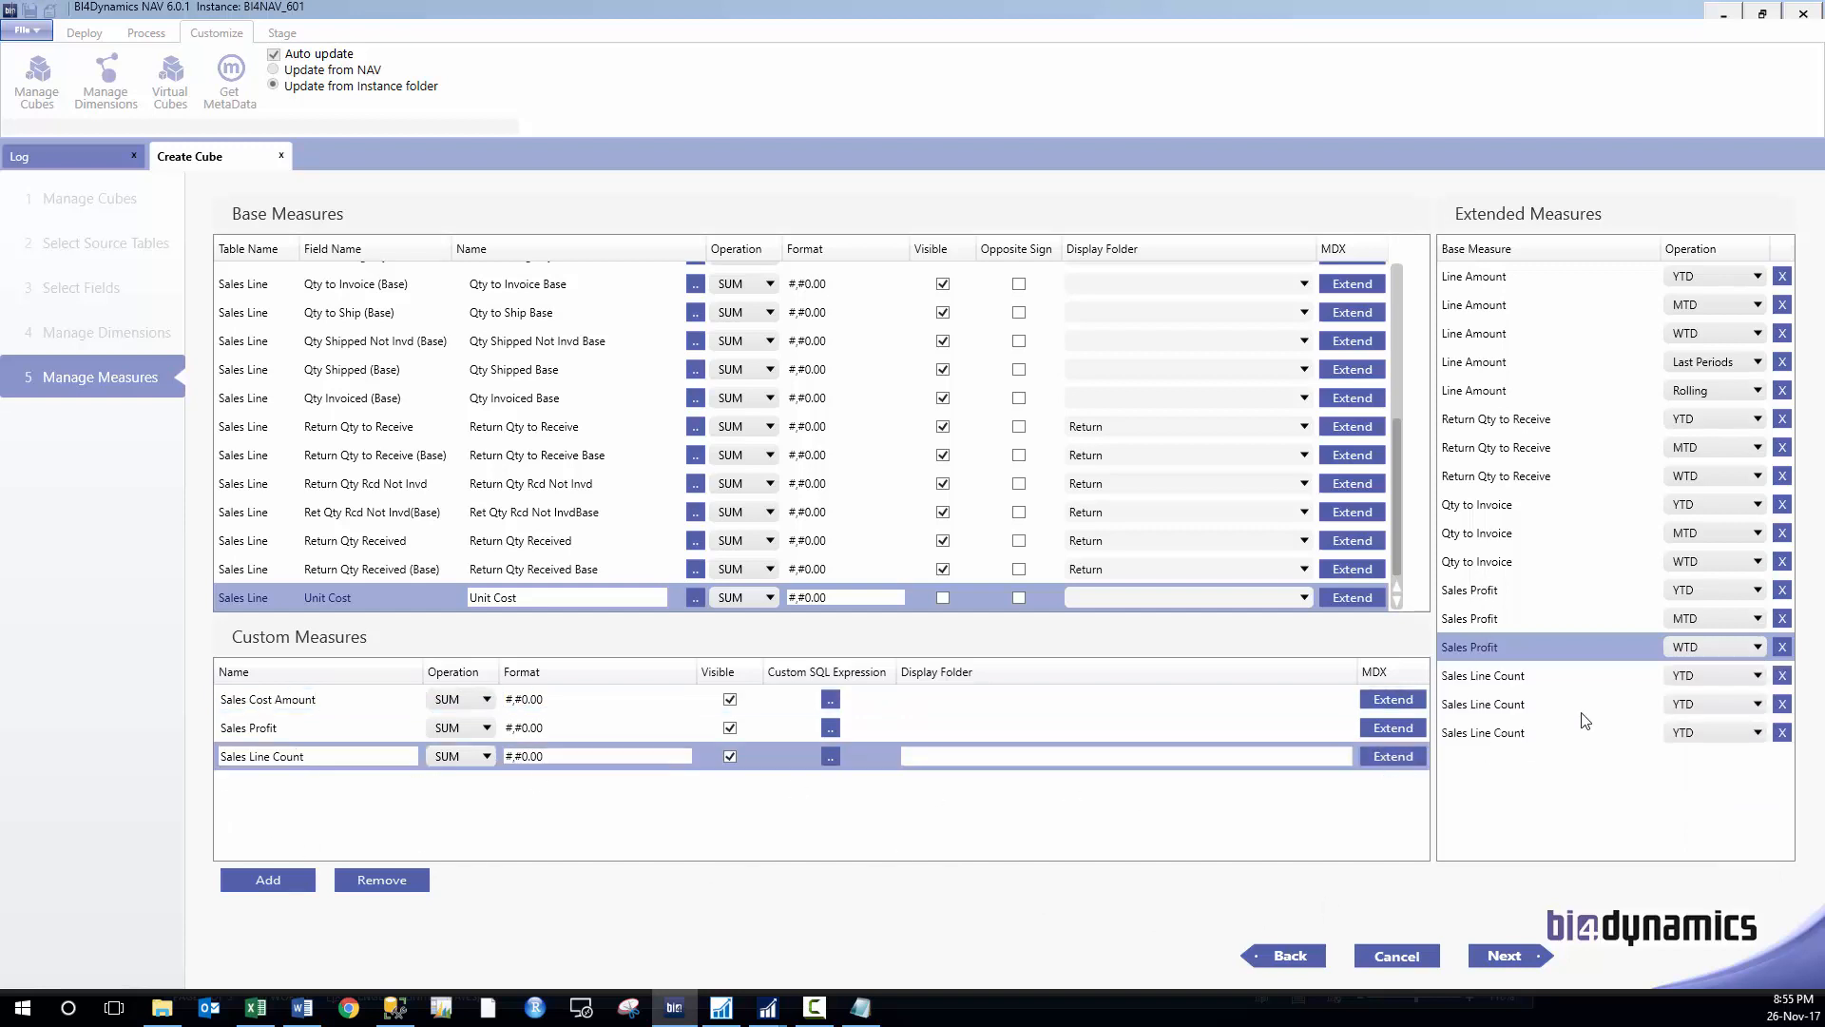
click(1725, 705)
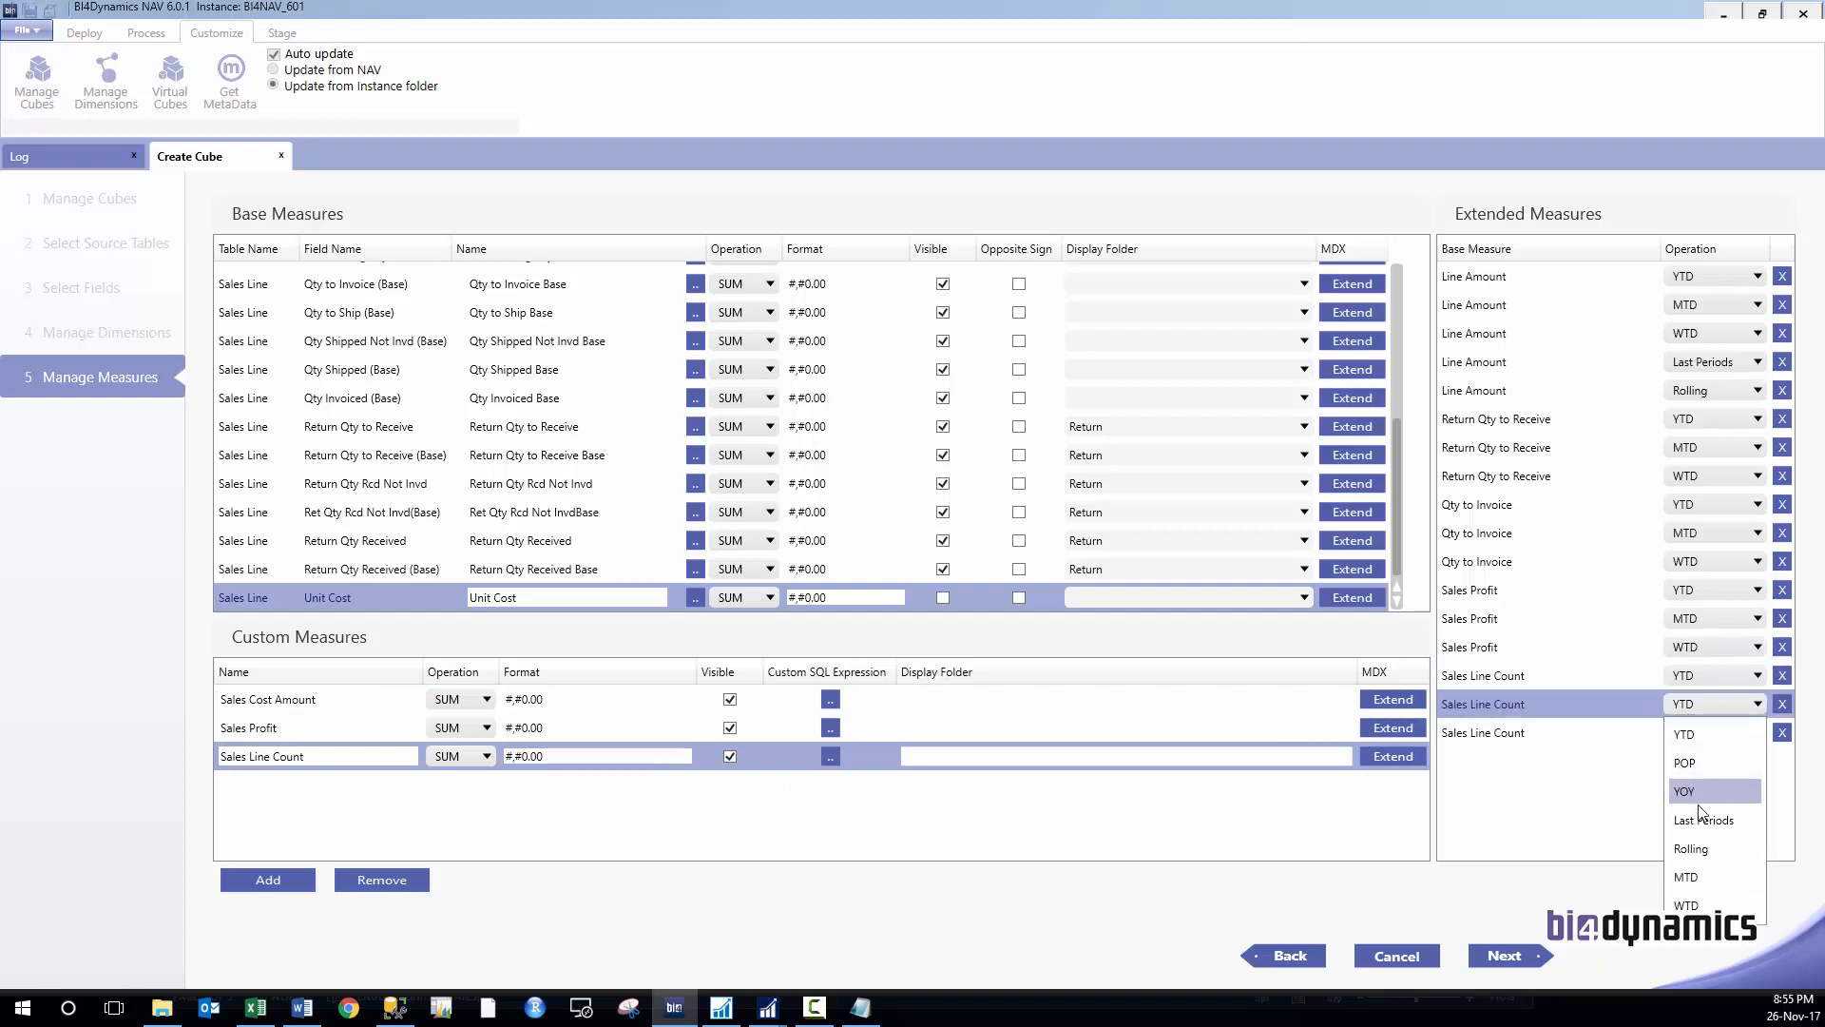
click(1692, 872)
click(1702, 734)
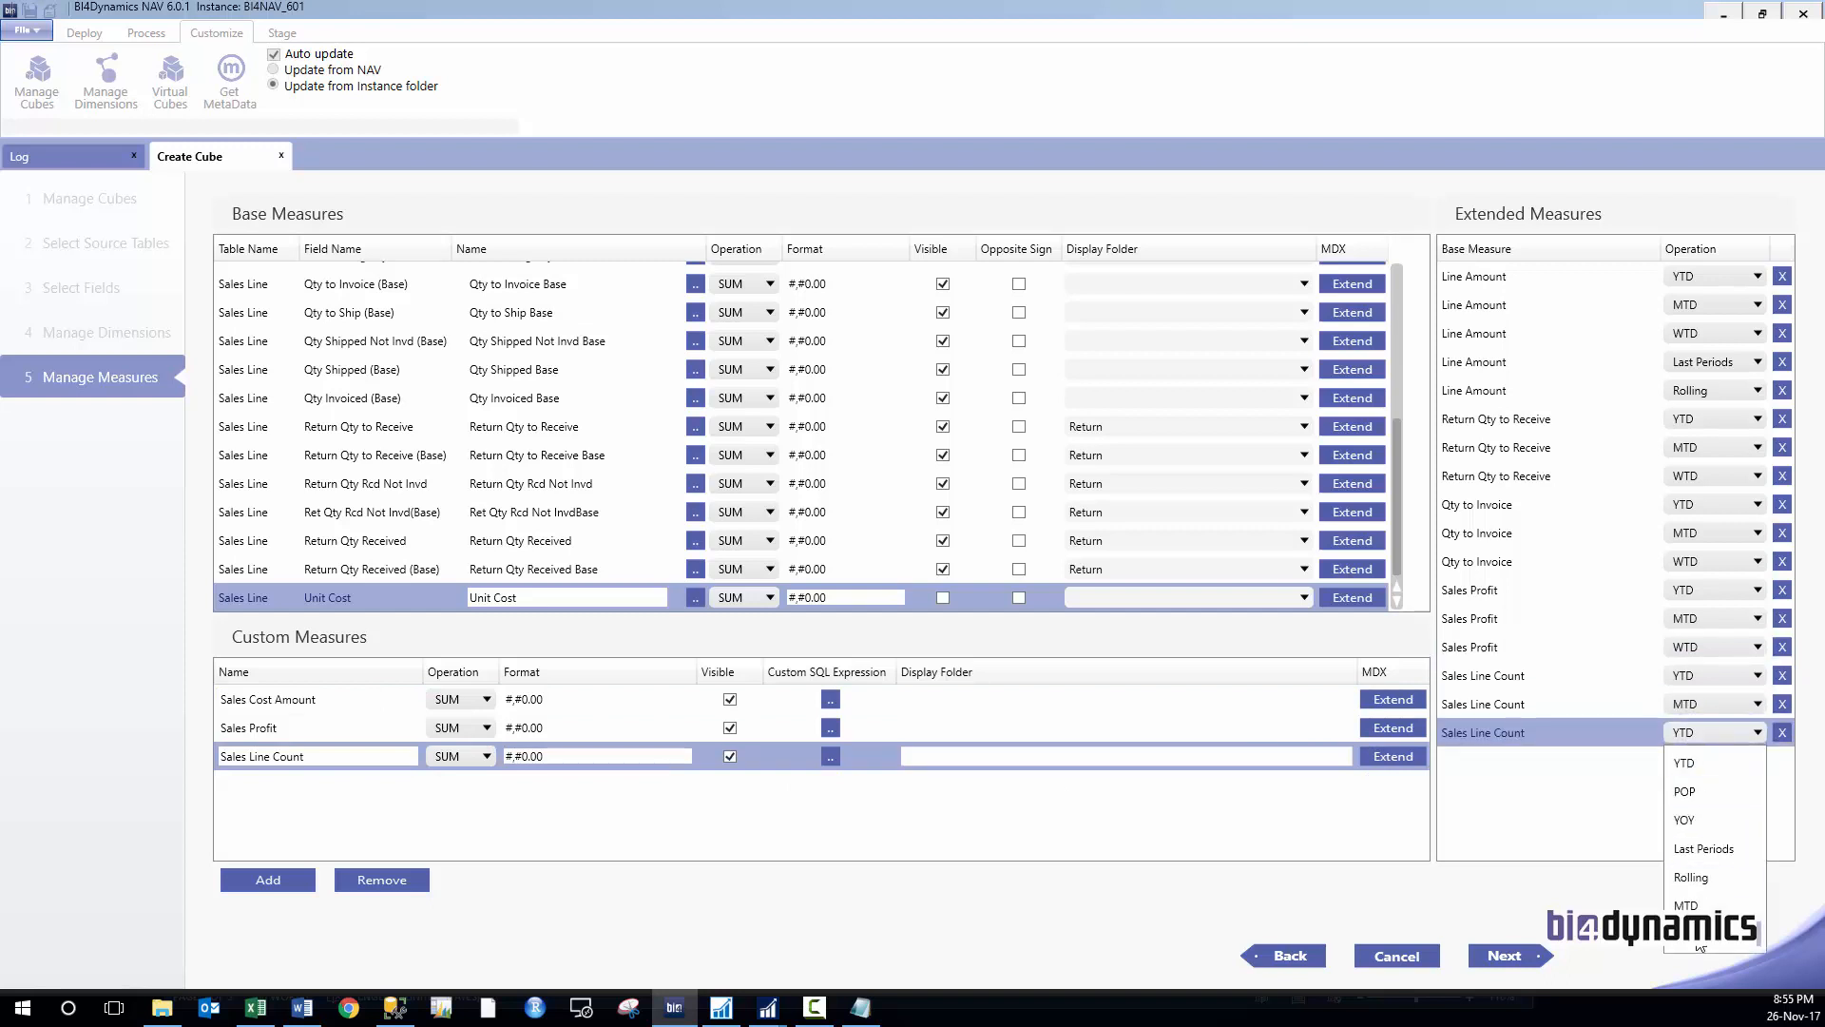
click(1700, 944)
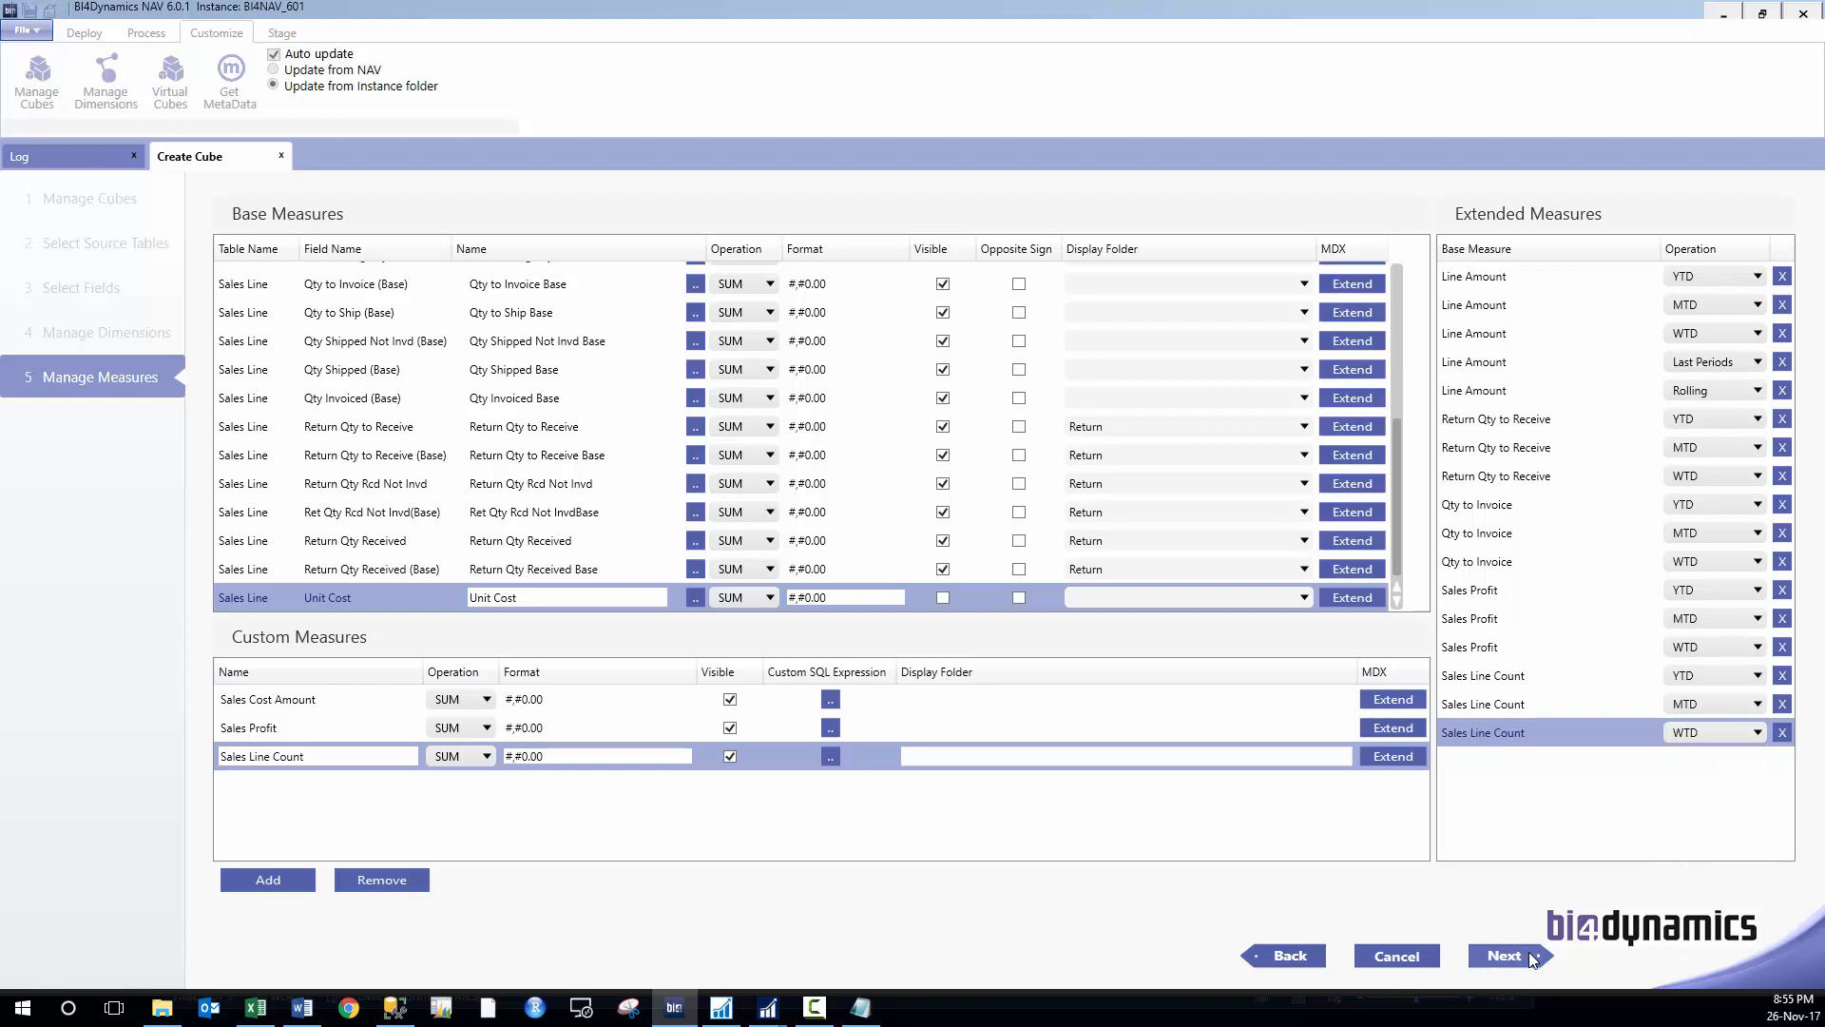
- Finish the measures stage of the cube wizard and generate the Sales Order Analysis cube
click(1528, 955)
click(428, 849)
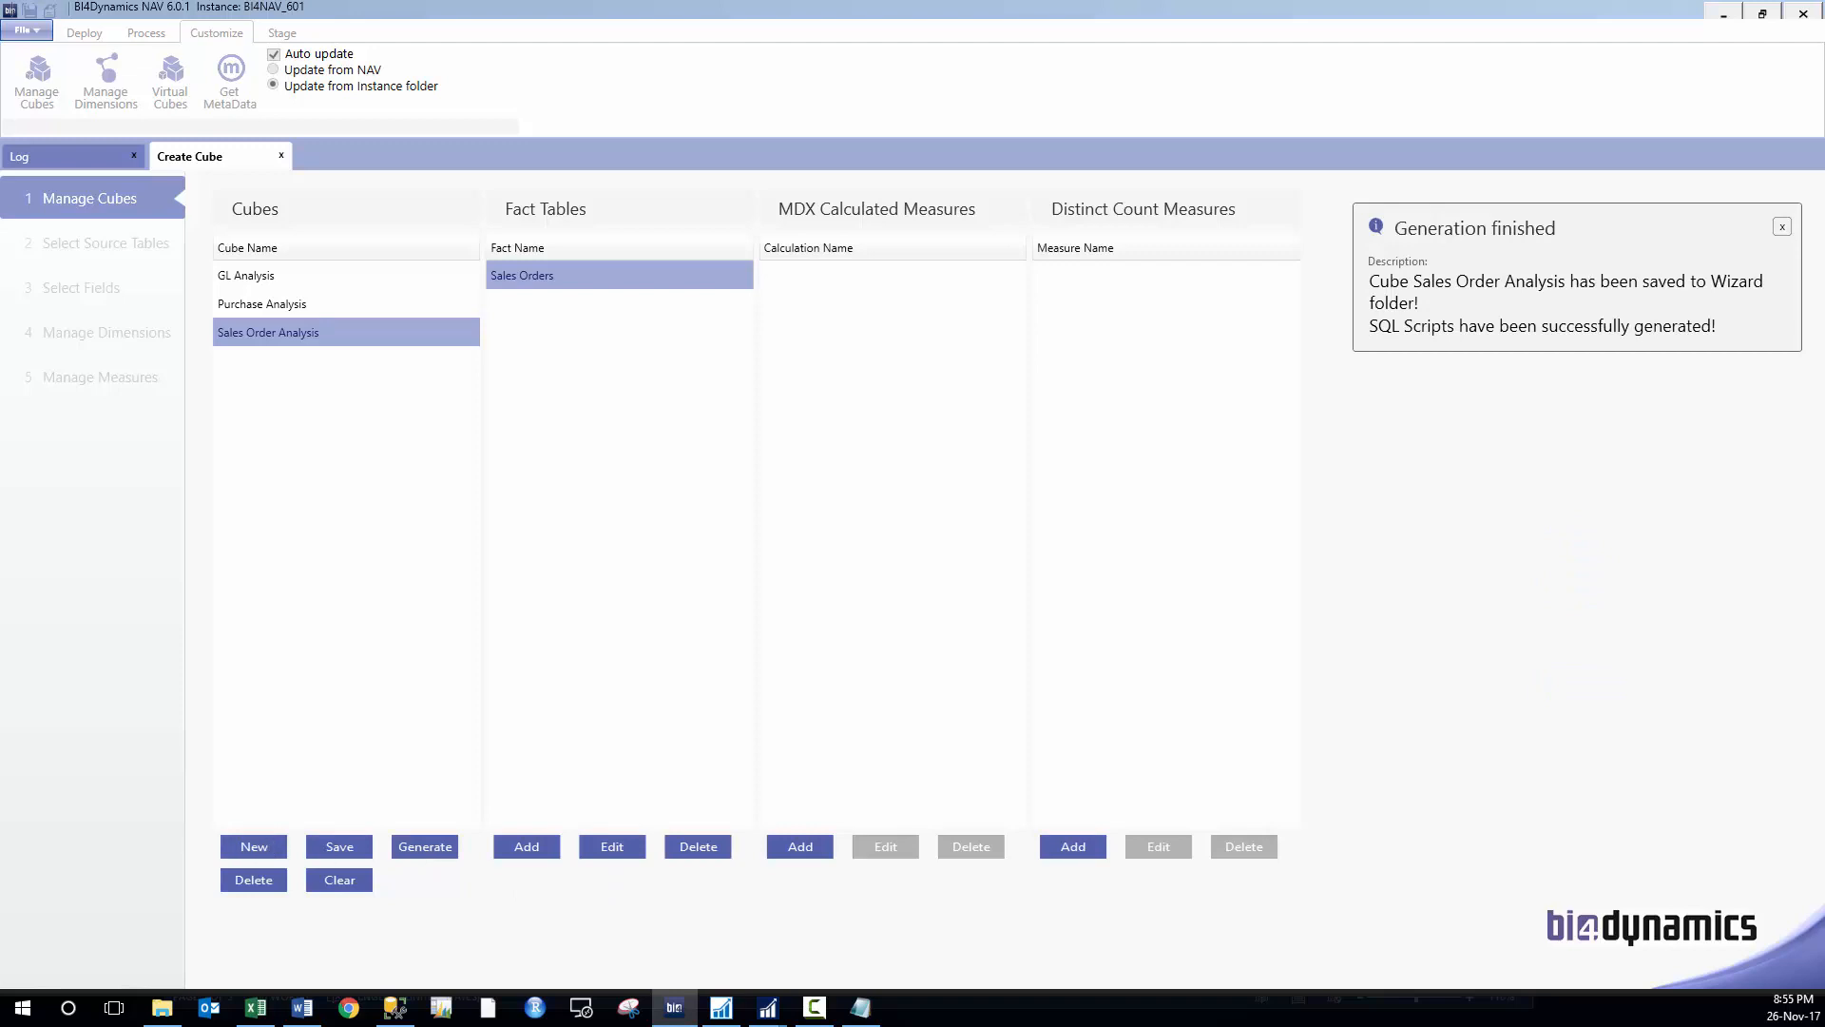
key(F10)
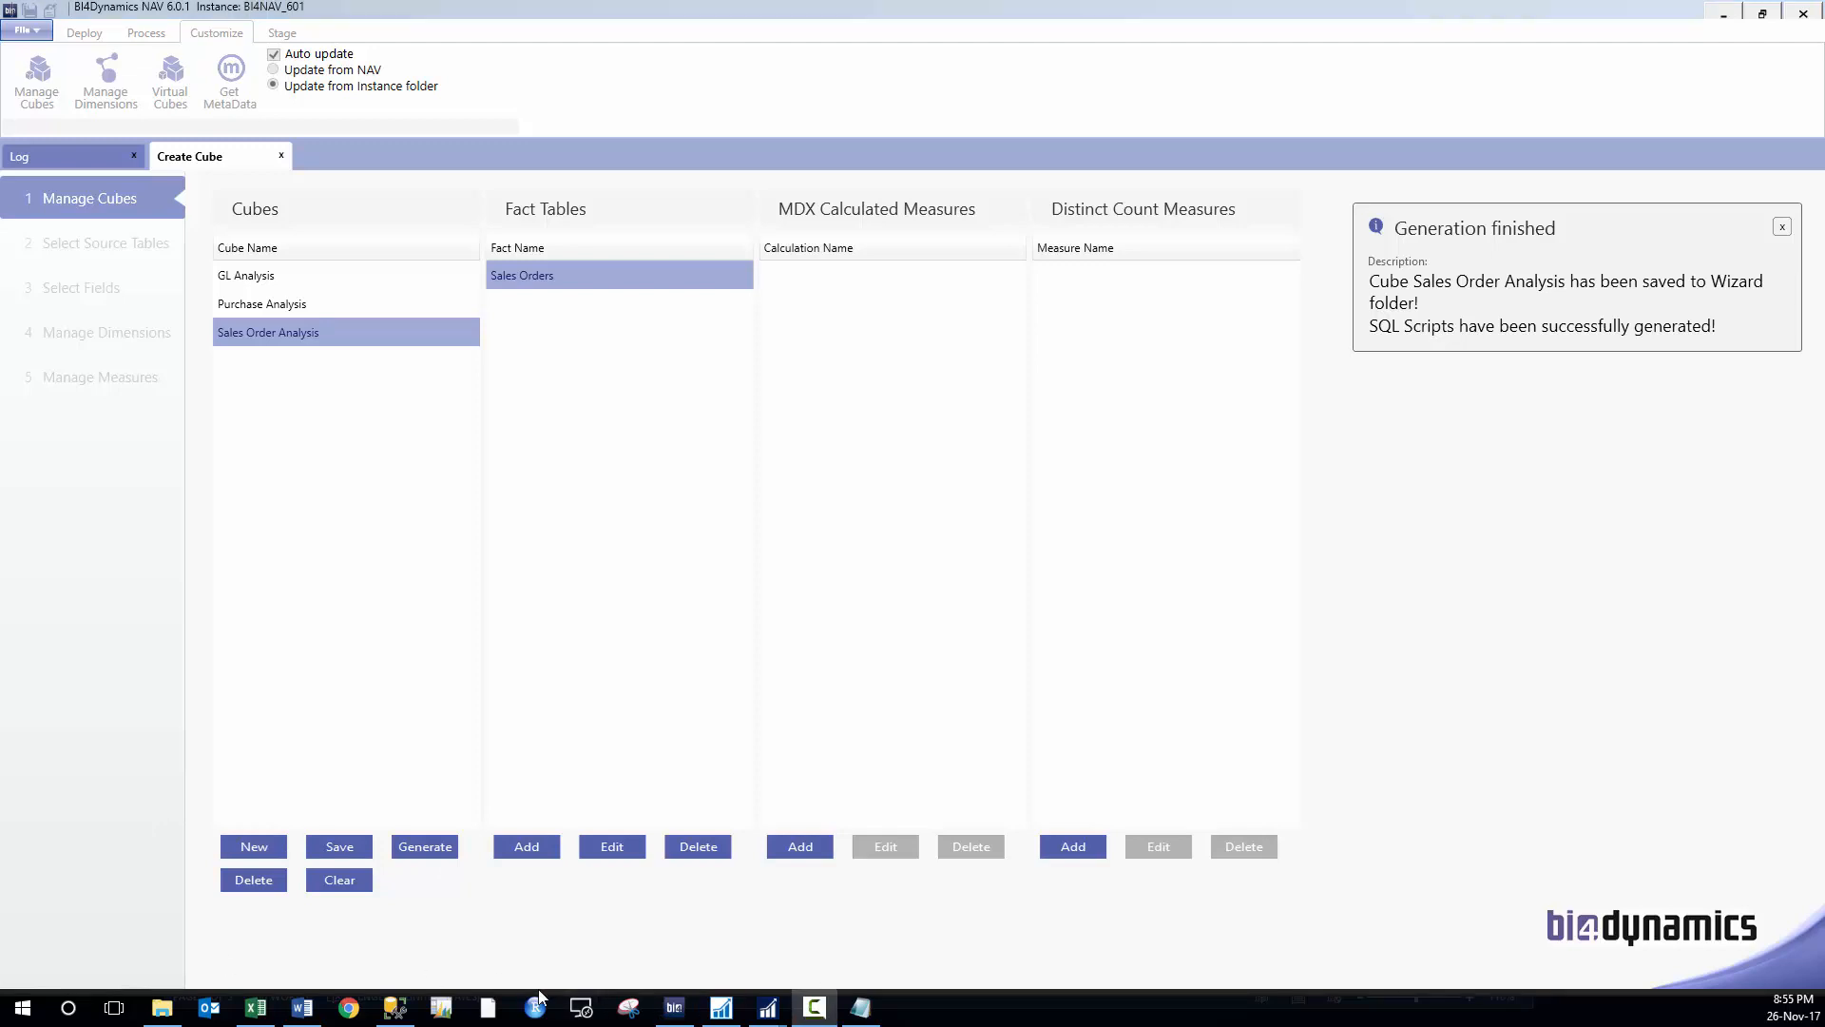
- Look up the generated files in the SalesOrders folder, and reload 3 fact.[LoadSalesOrders].sql in SQL Server Management Studio with its external changes
click(158, 1013)
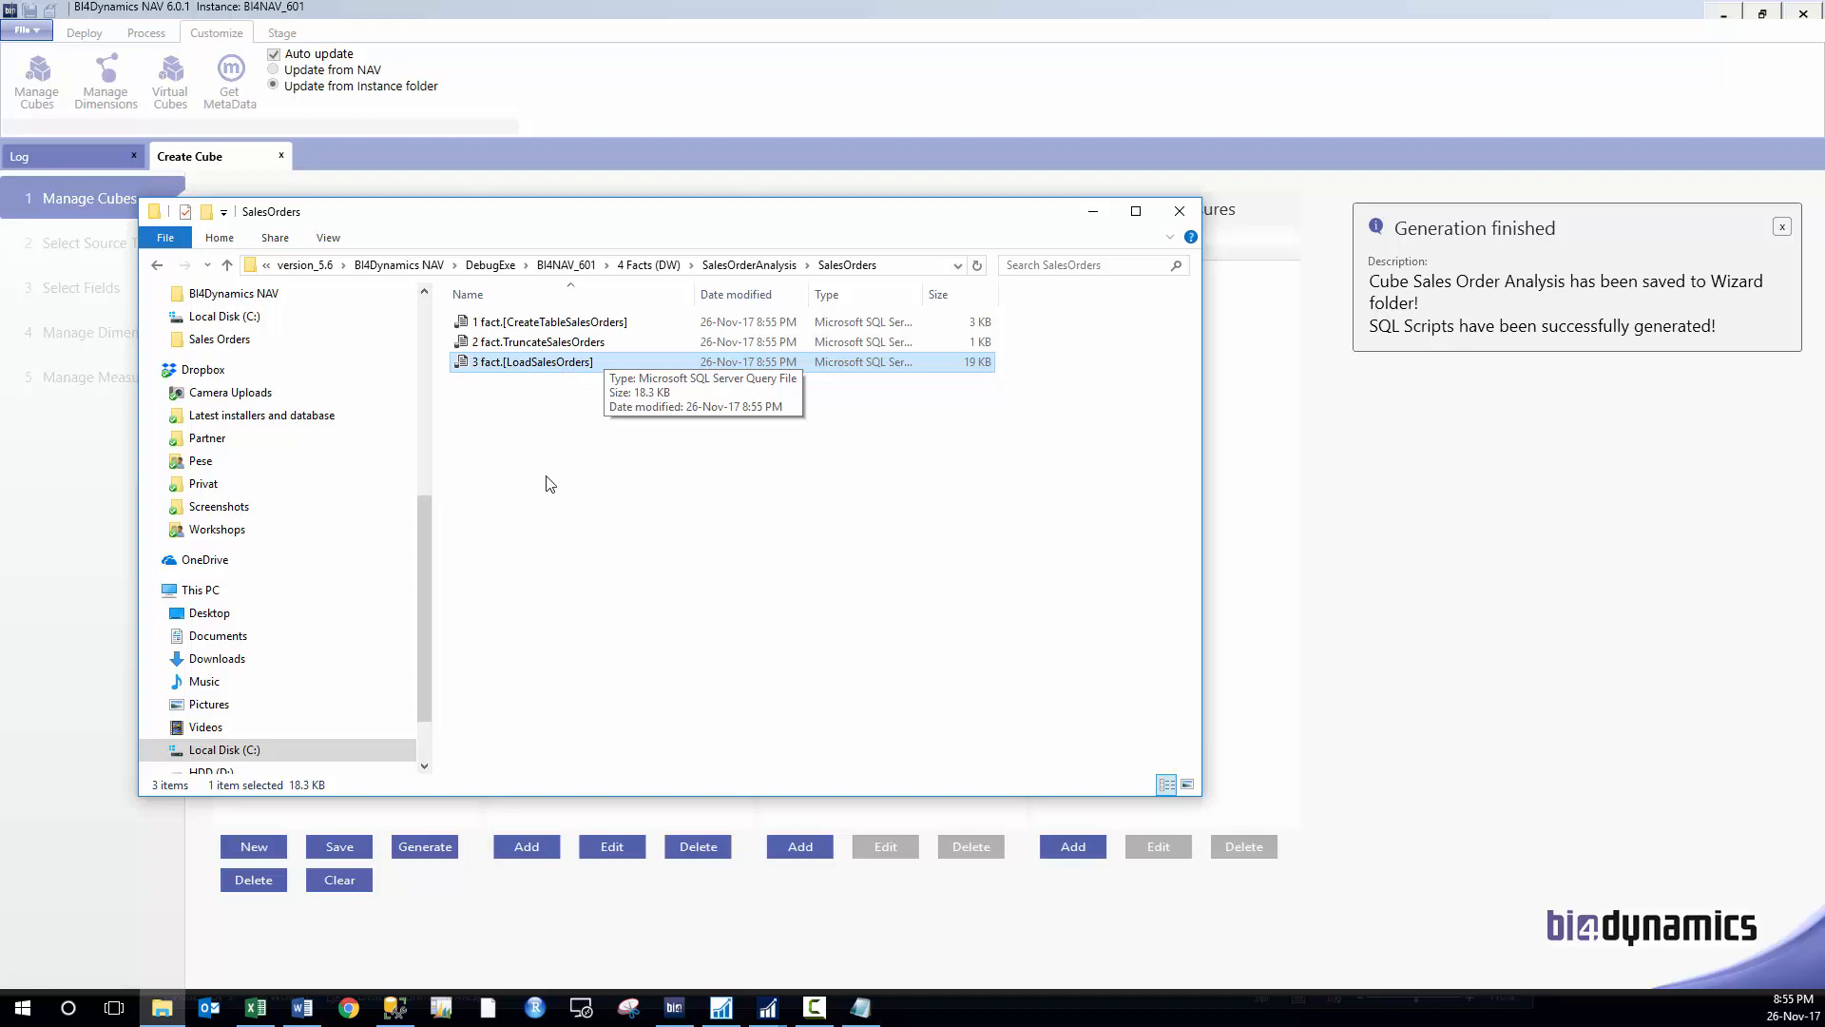
click(407, 1005)
drag(891, 412, 1215, 272)
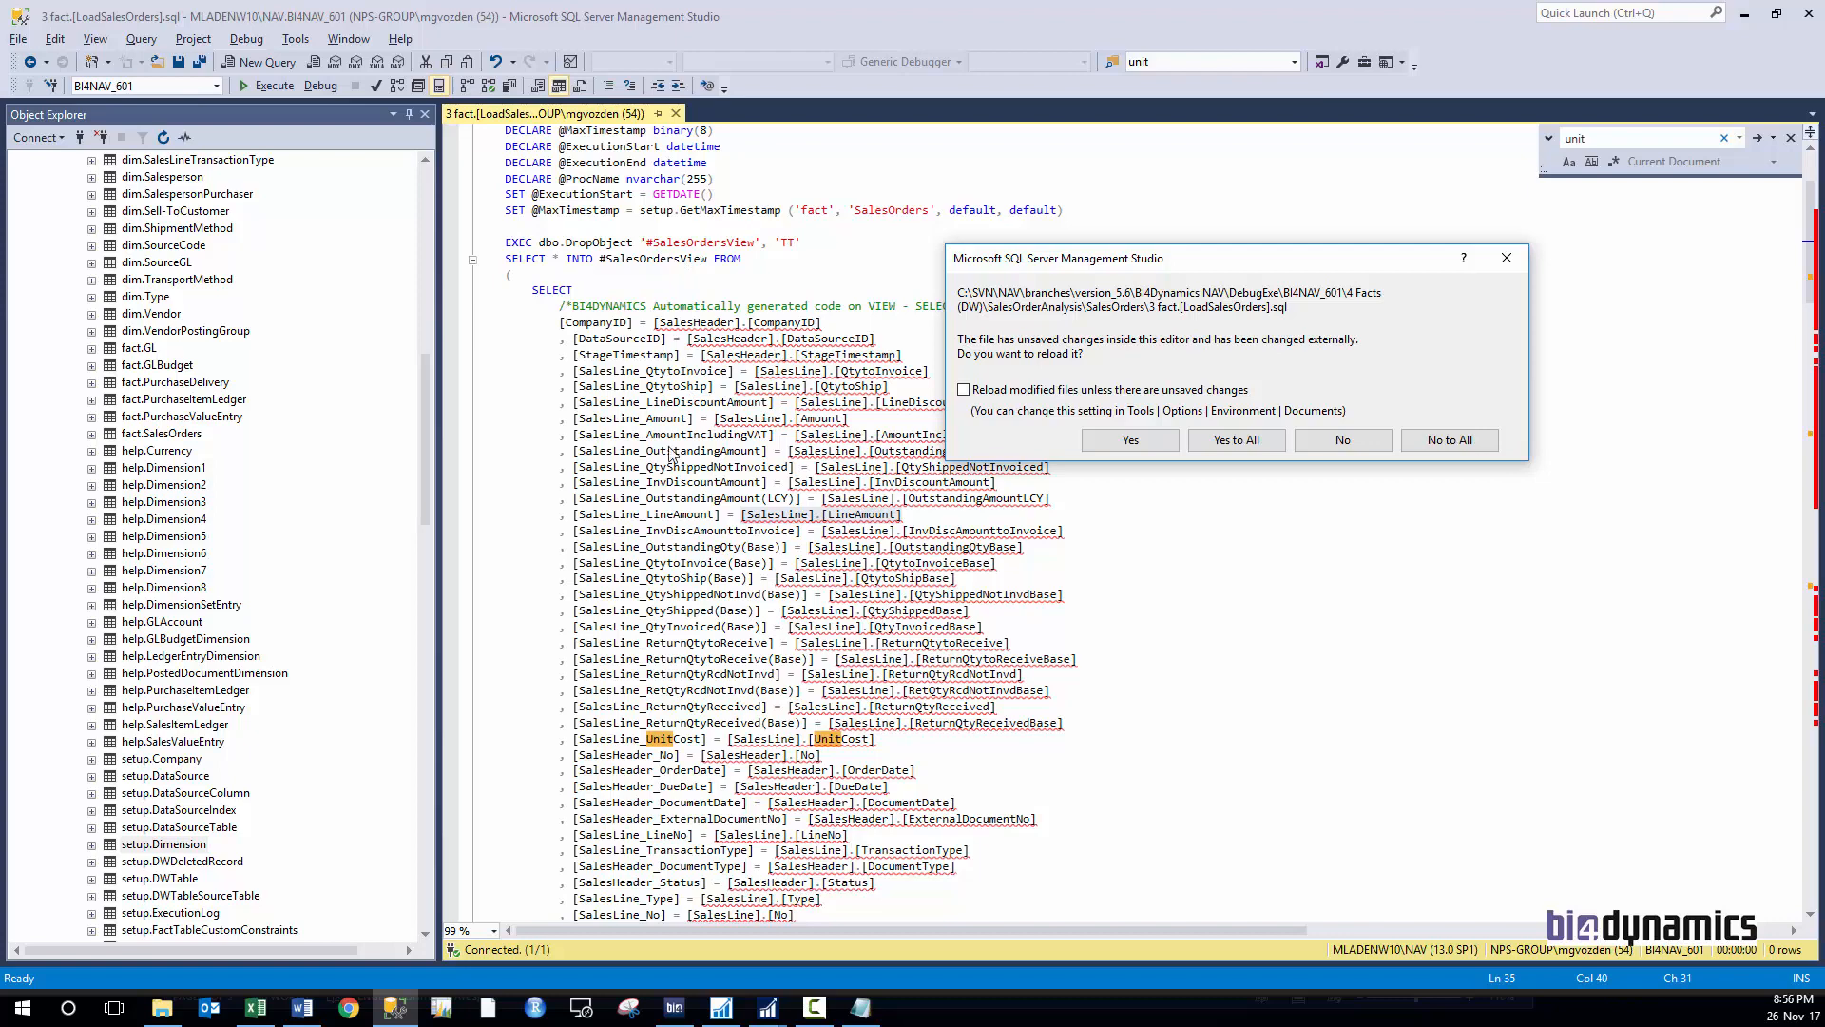
click(1232, 443)
- Examine the Unit Cost line and the SalesCostAmount, SalesProfit and SalesLineCount expressions in the script's generated SELECT section
scroll(850, 691, down, 7)
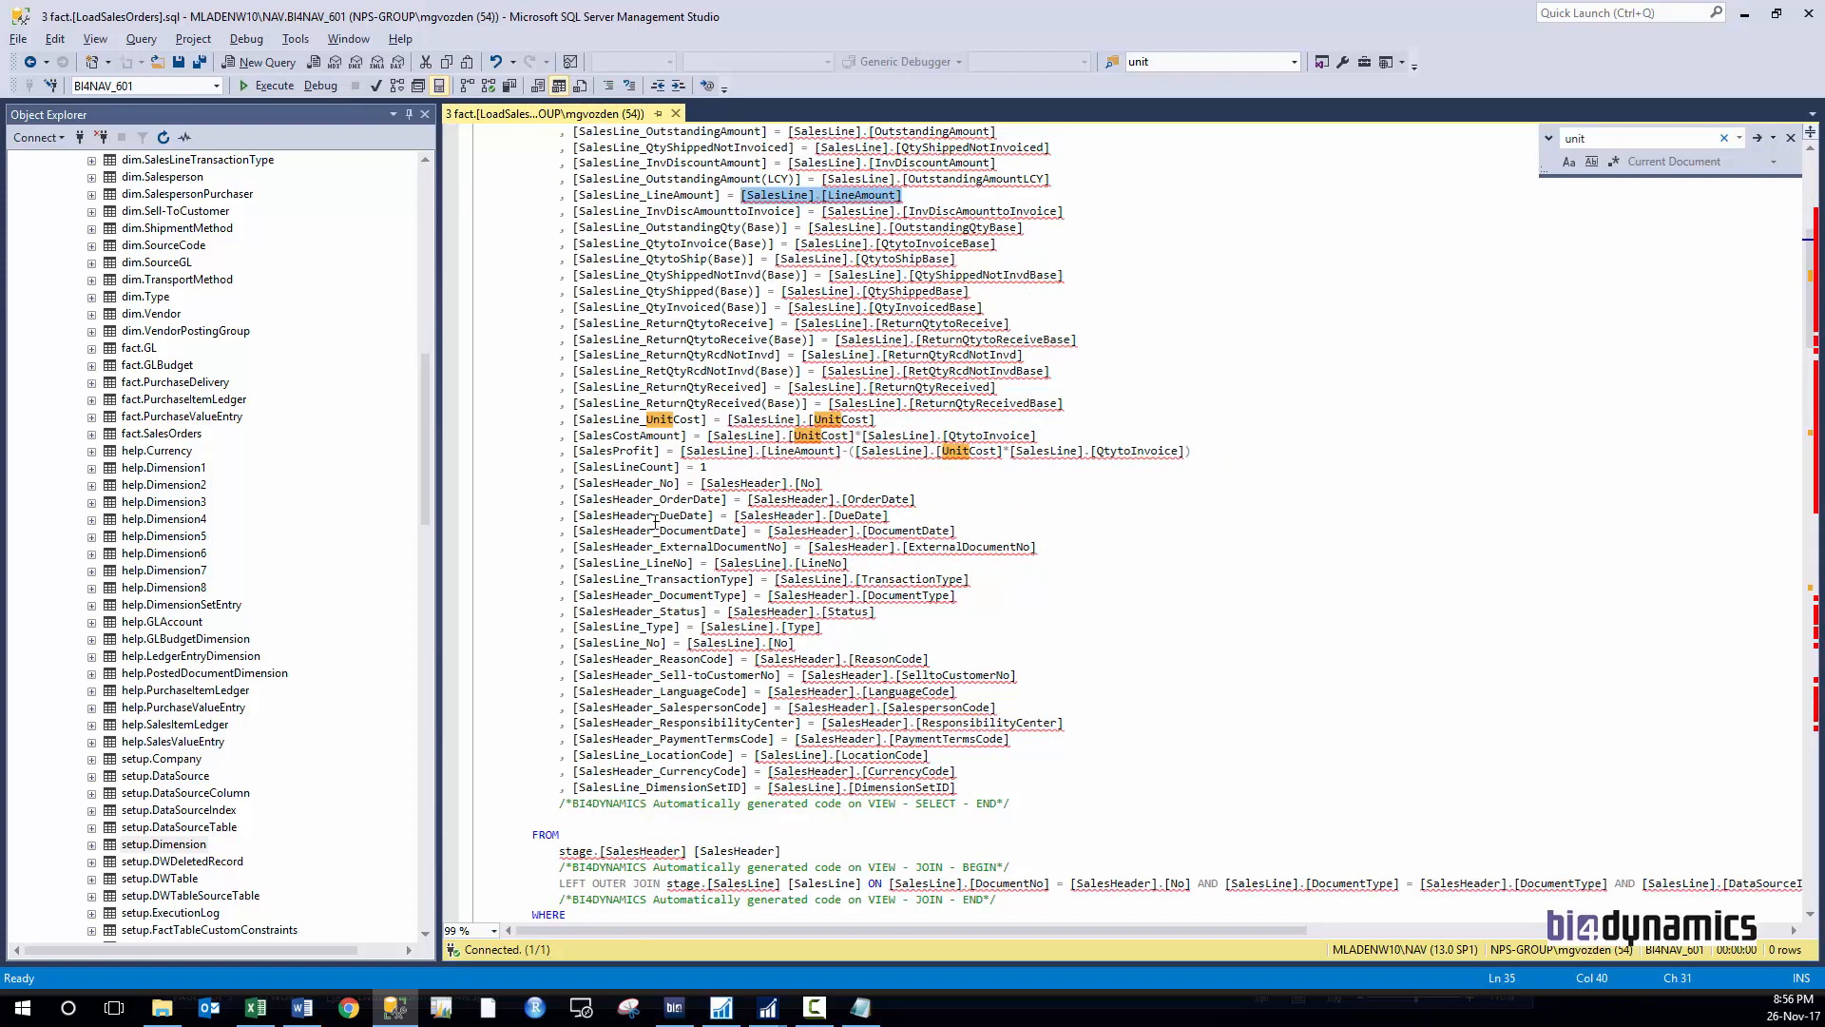
drag(533, 420, 876, 419)
click(668, 435)
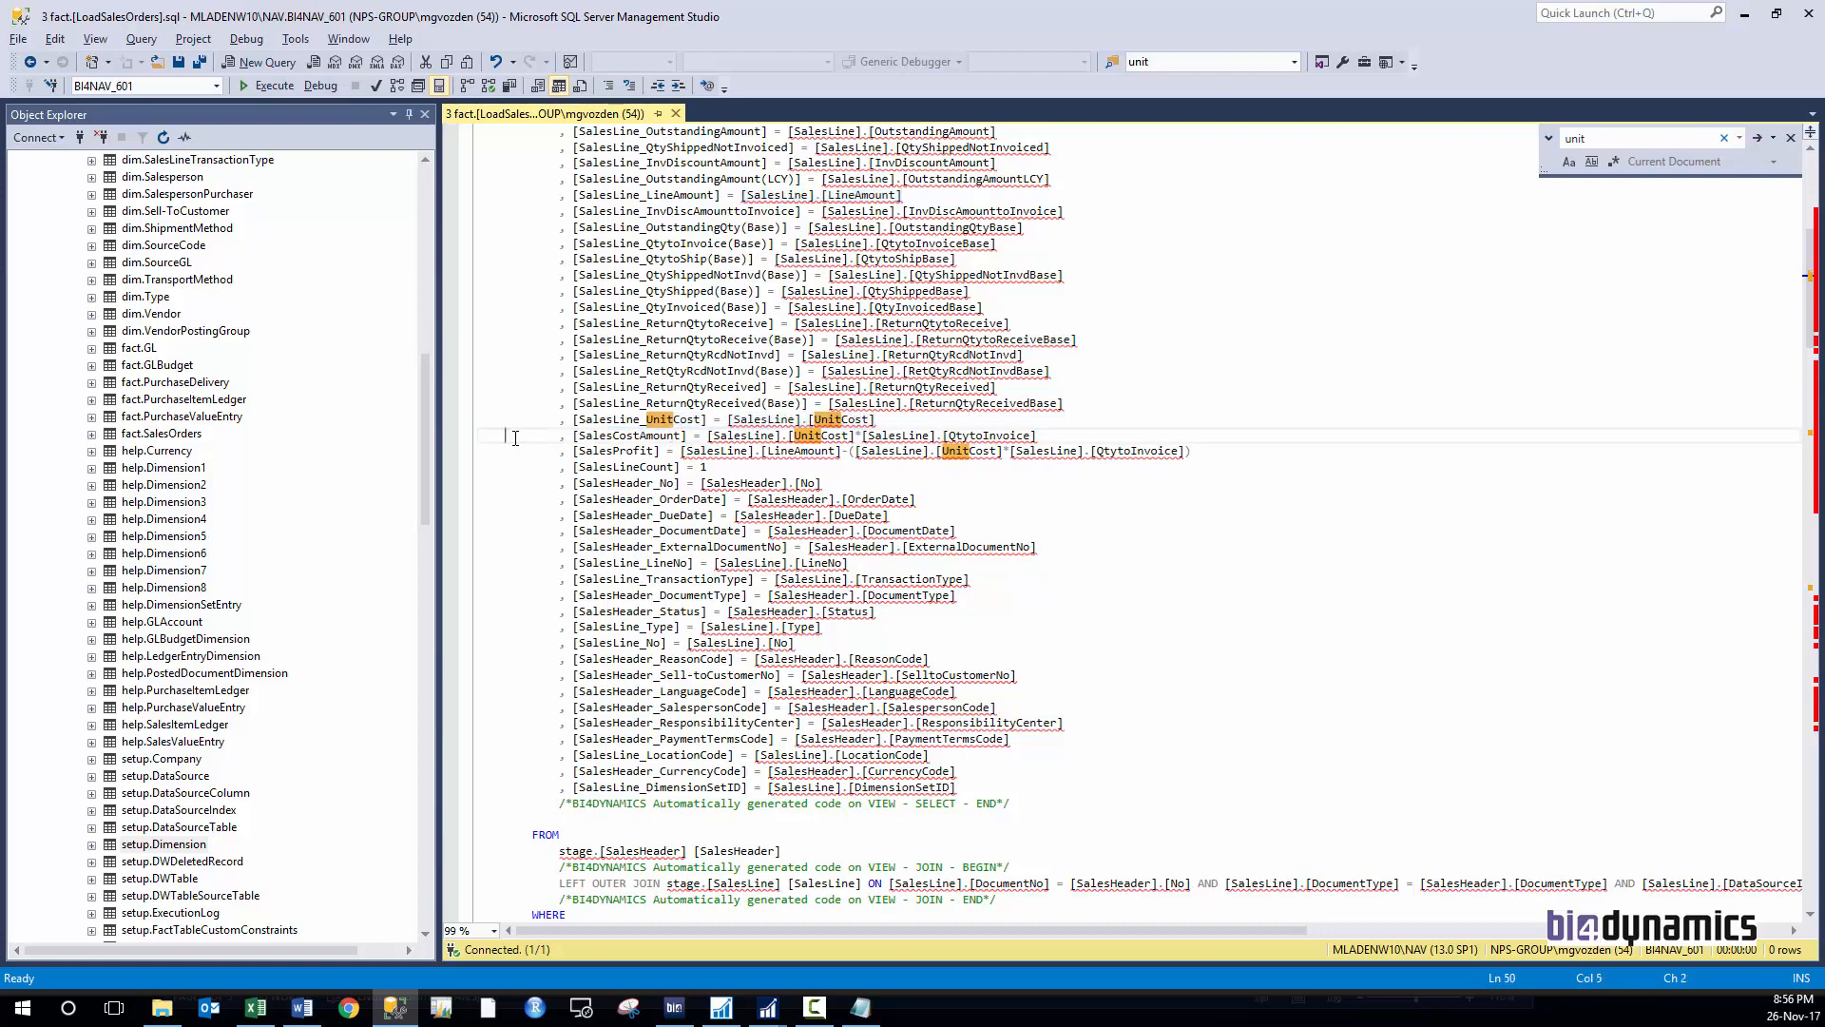
drag(514, 438, 728, 466)
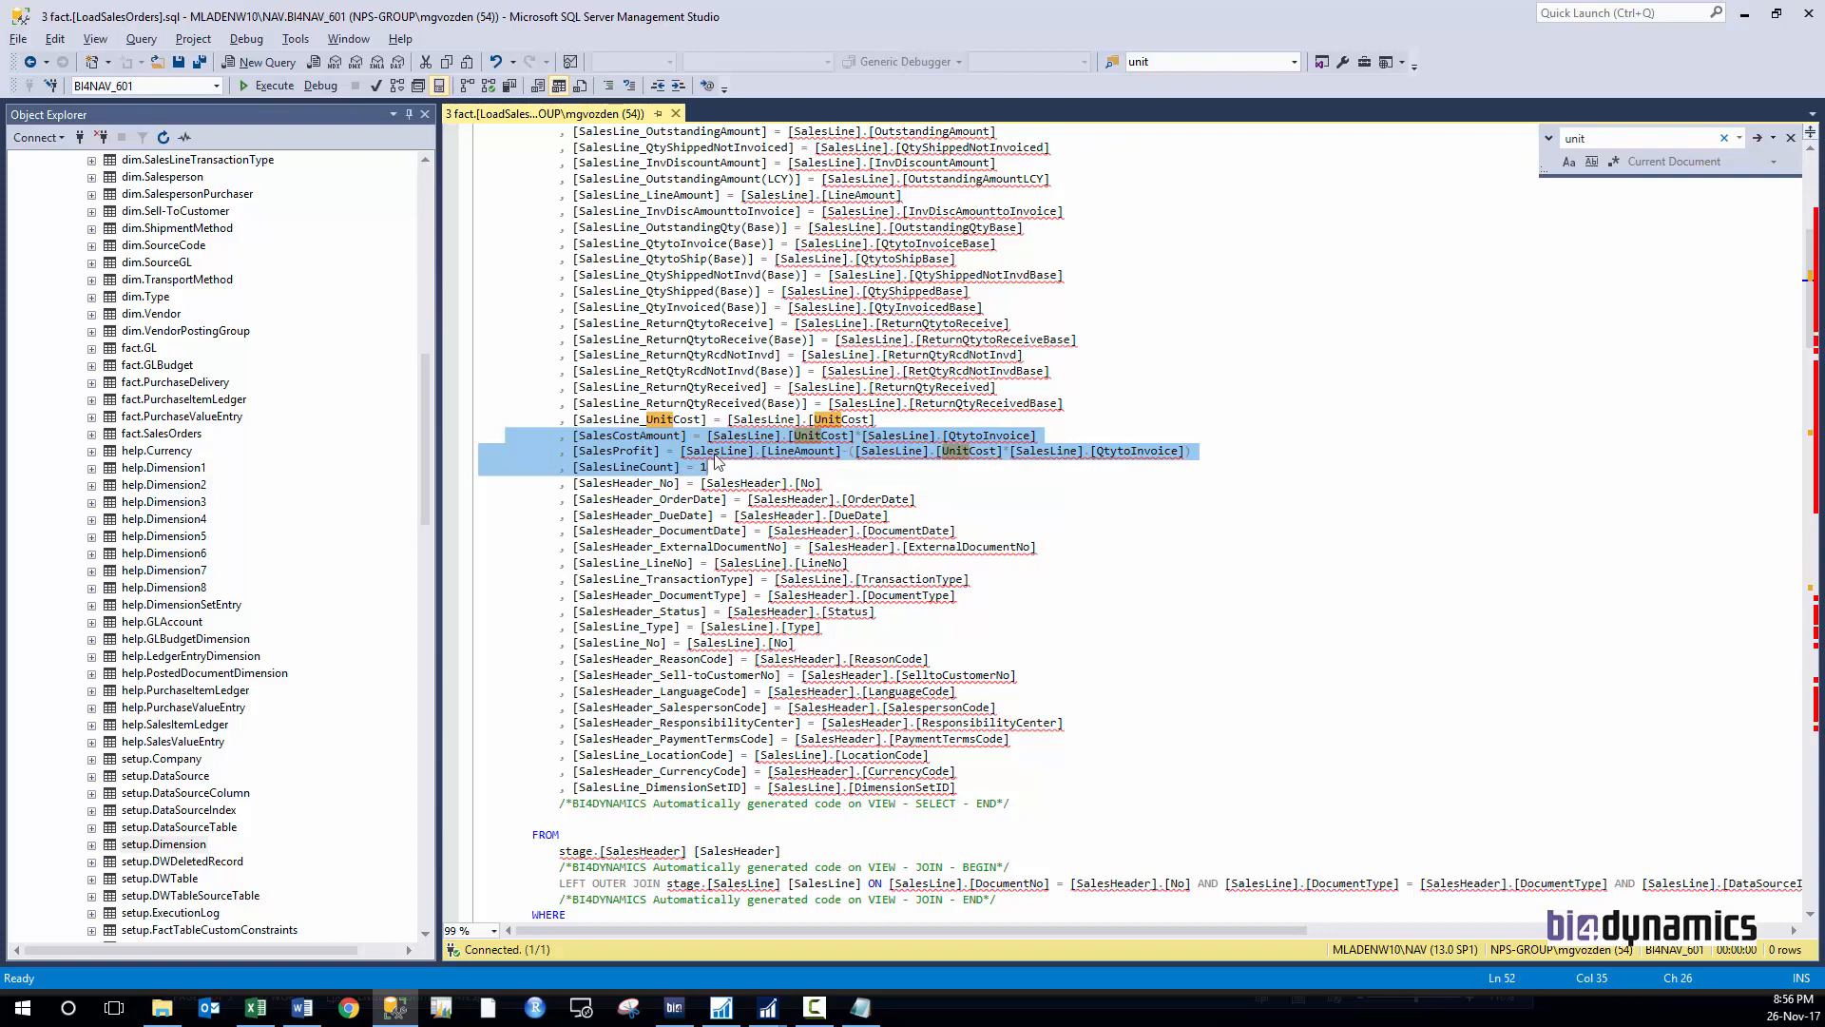
- Switch to the NAV 601 - Wizard workbook in Excel and refresh all its data
key(alt+Tab)
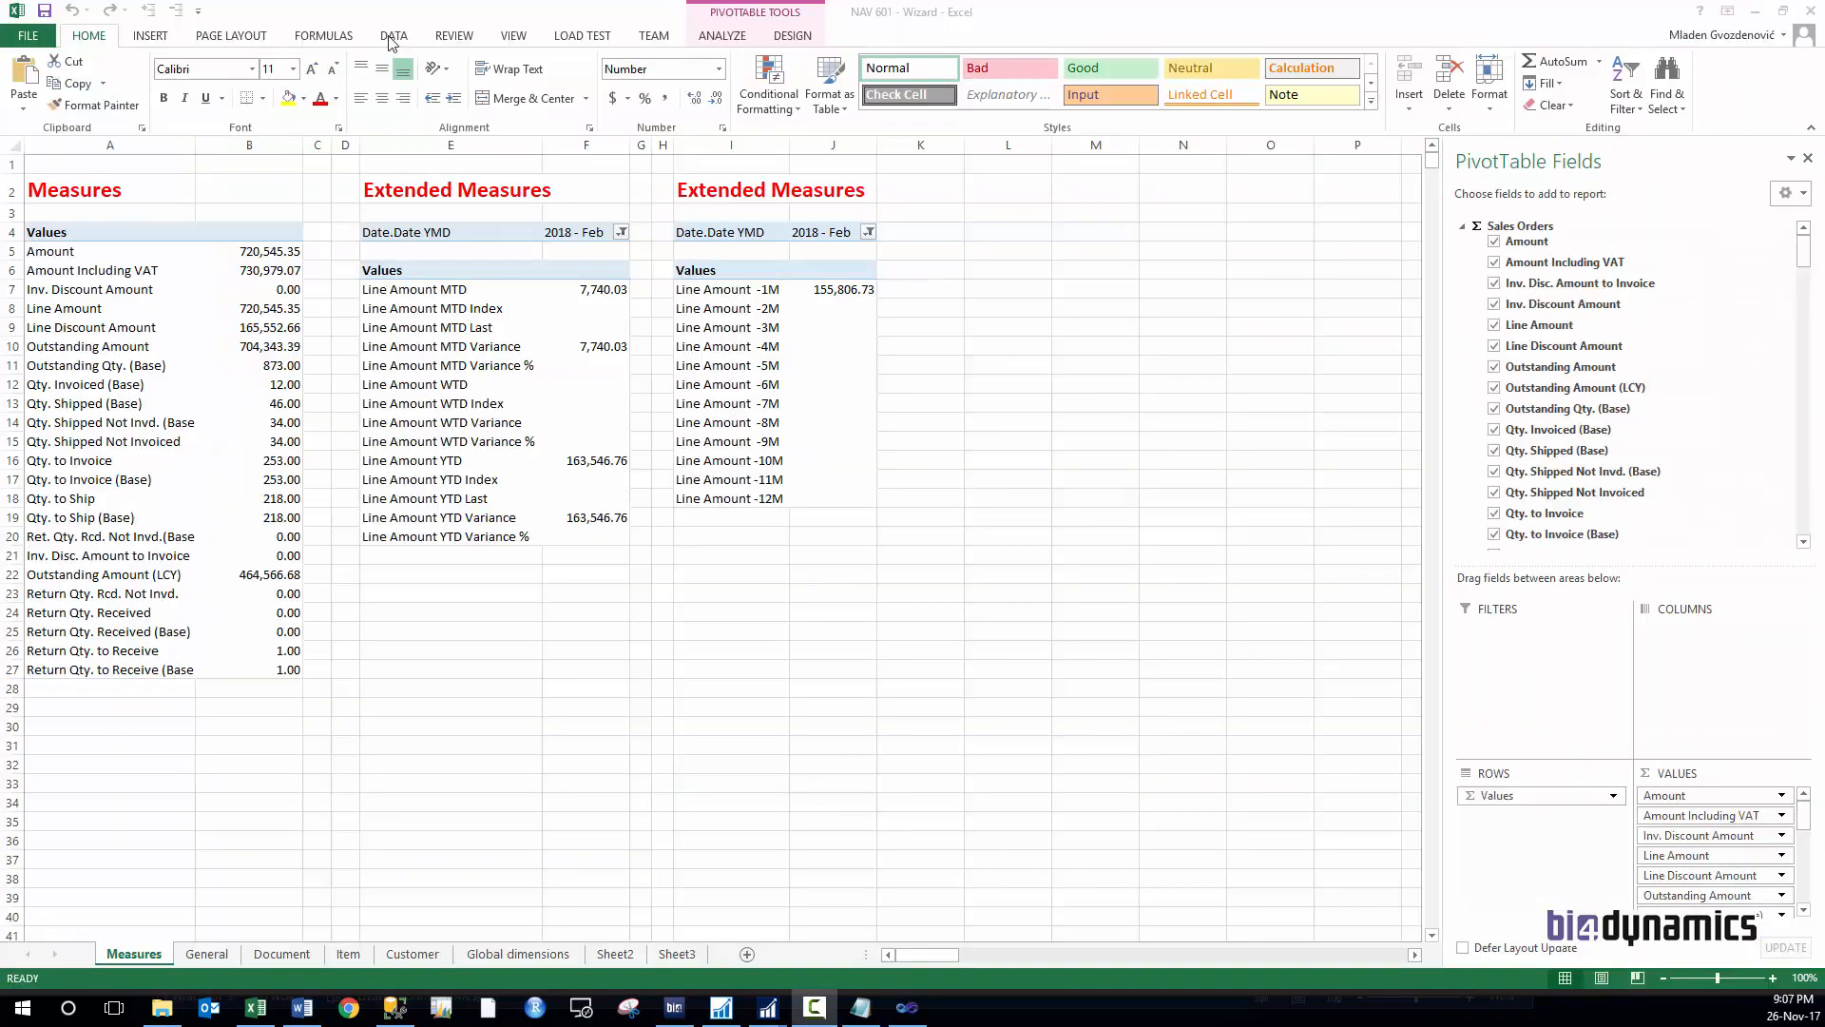
click(401, 38)
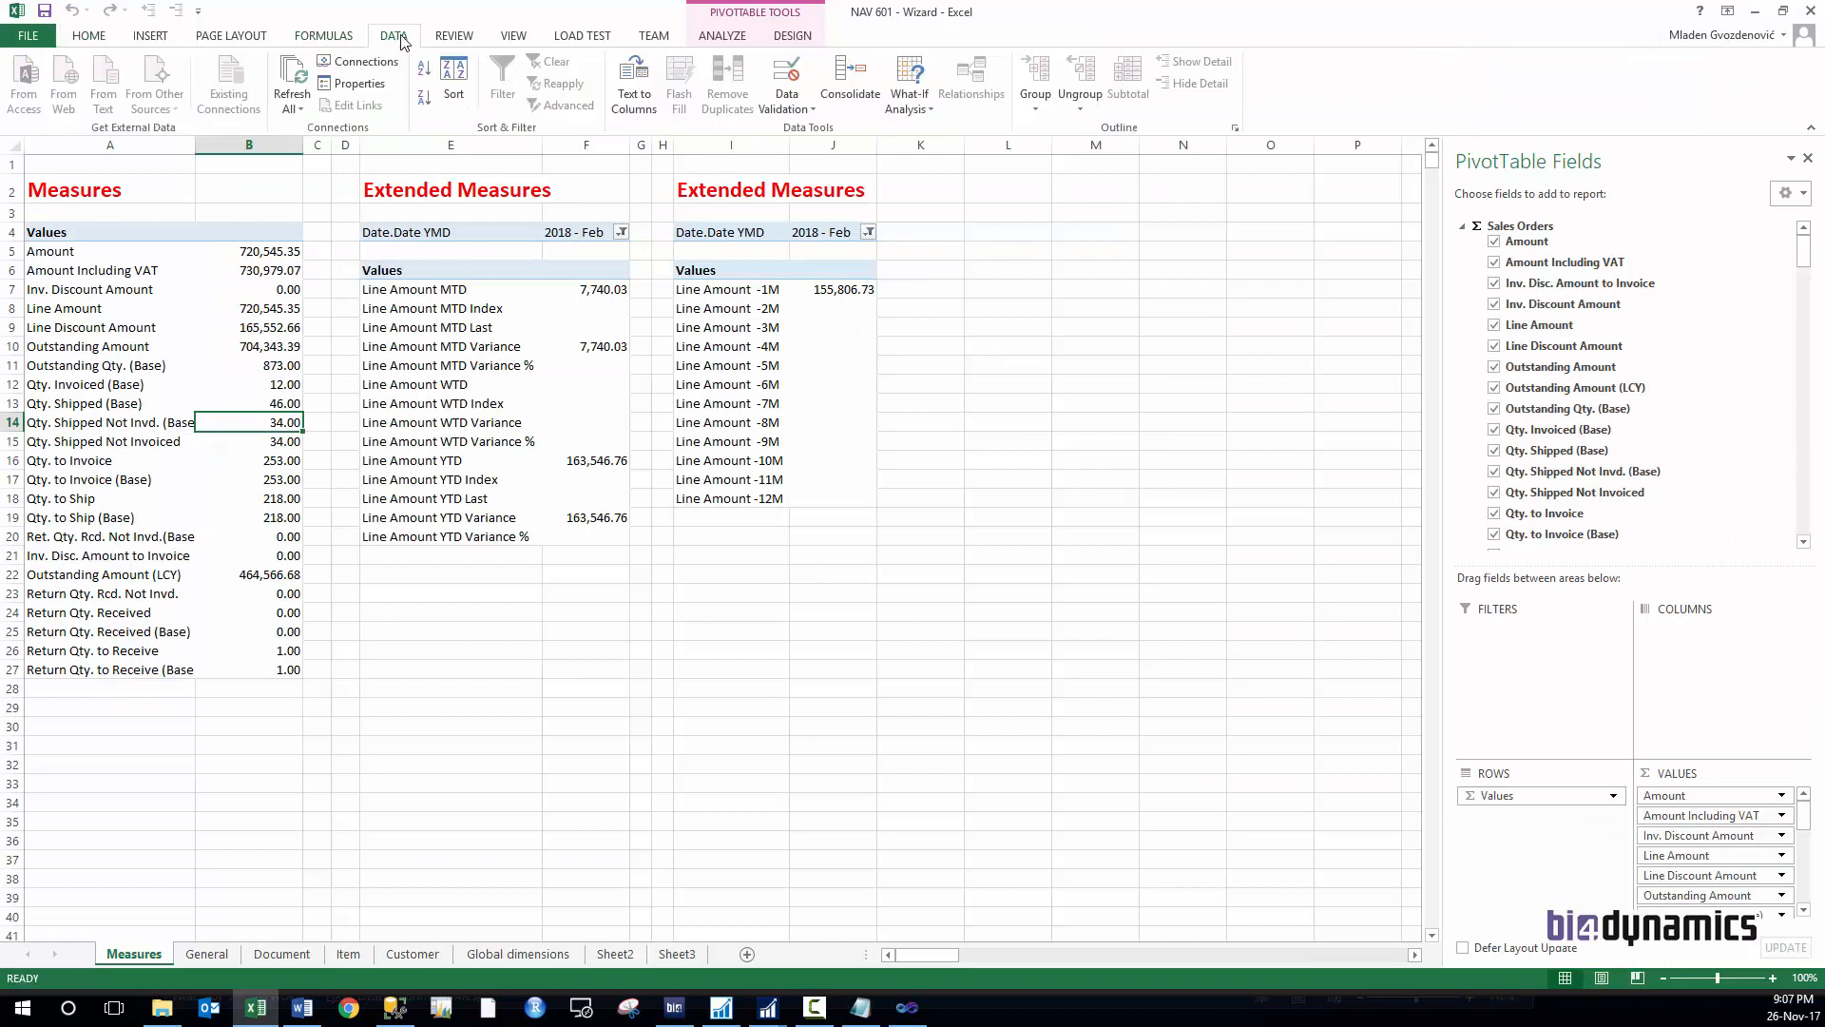
click(288, 73)
- Add Sales Cost Amount, Sales Profit and Sales Line Count as values to the Measures pivot table
drag(1803, 238, 1809, 288)
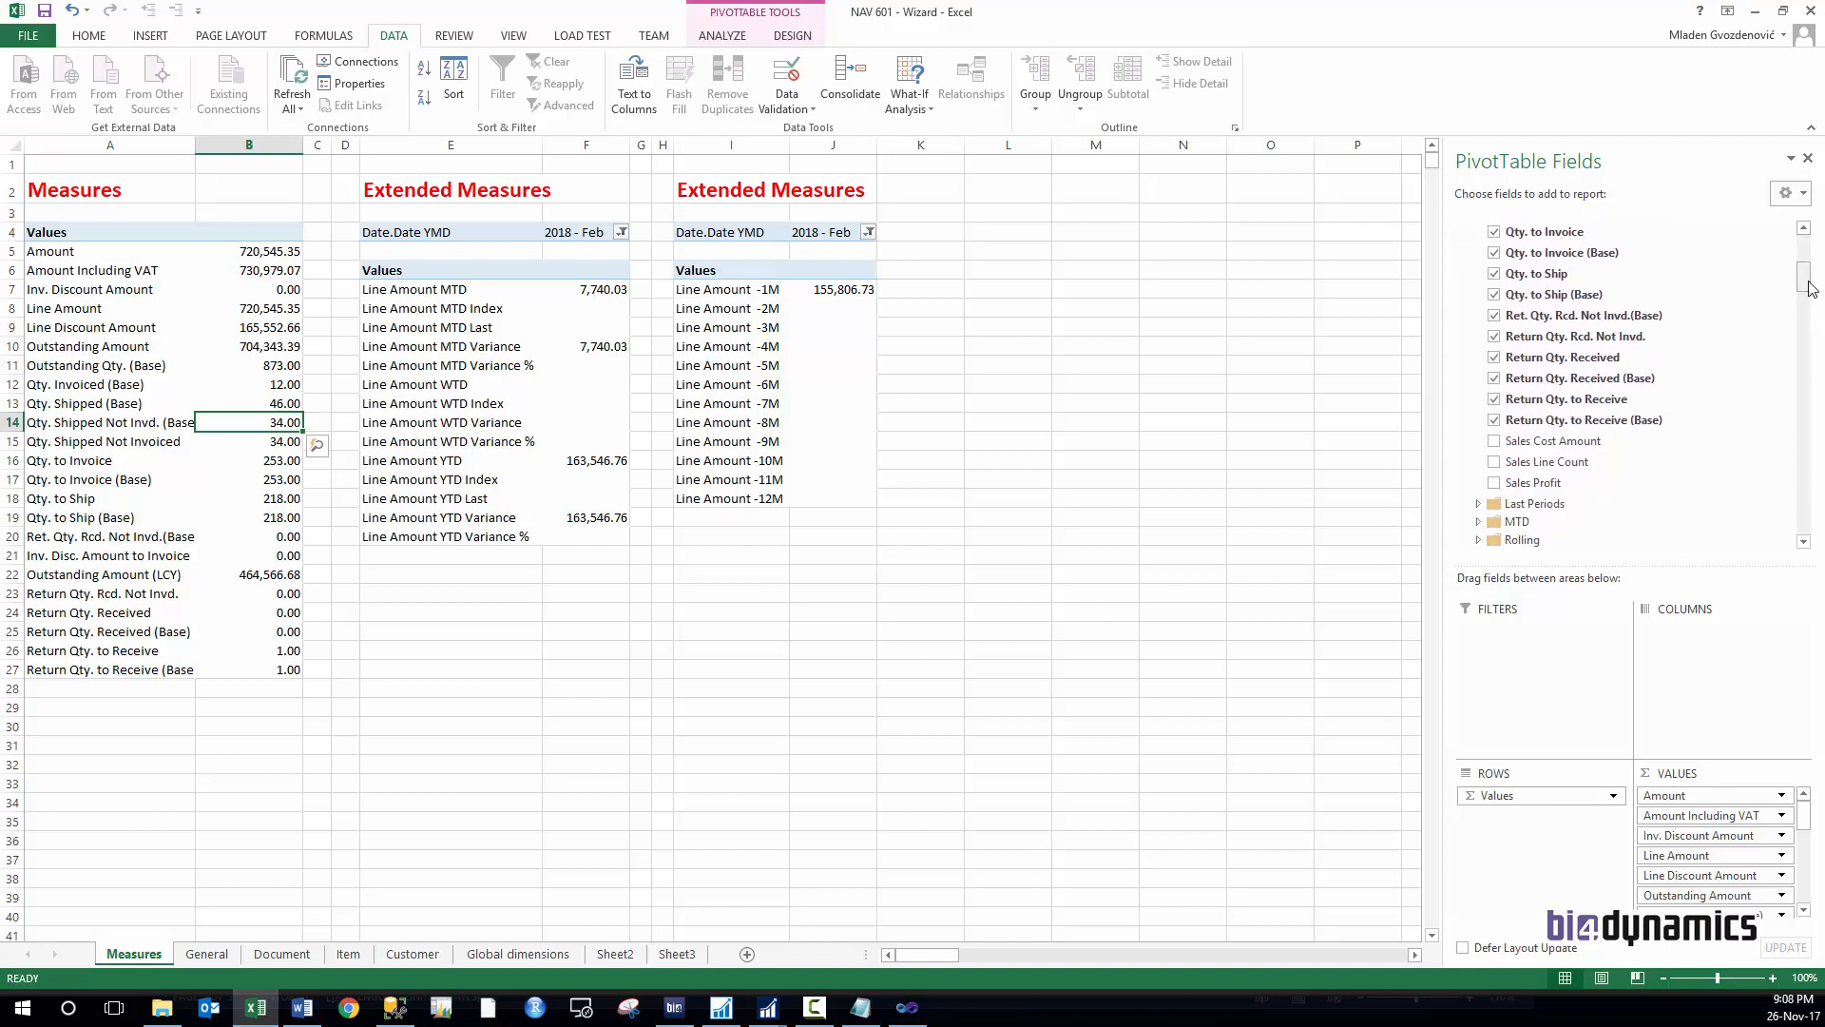
click(1497, 443)
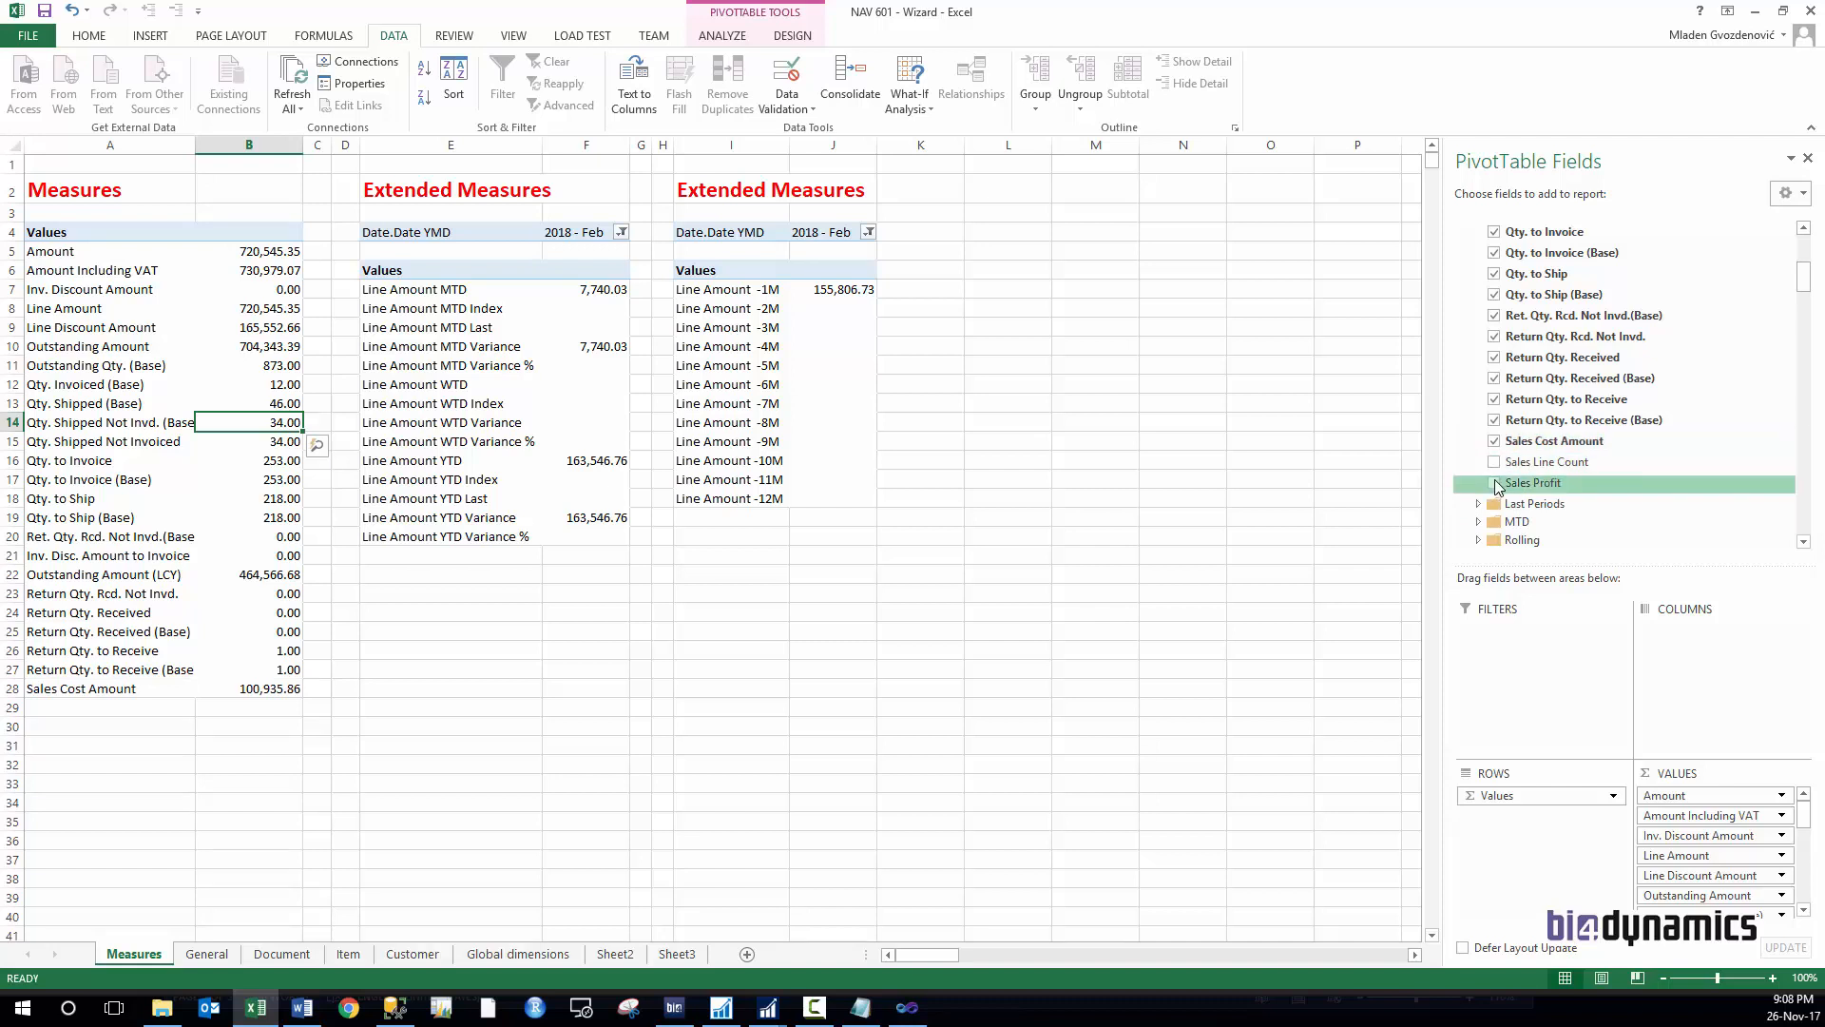
click(1495, 484)
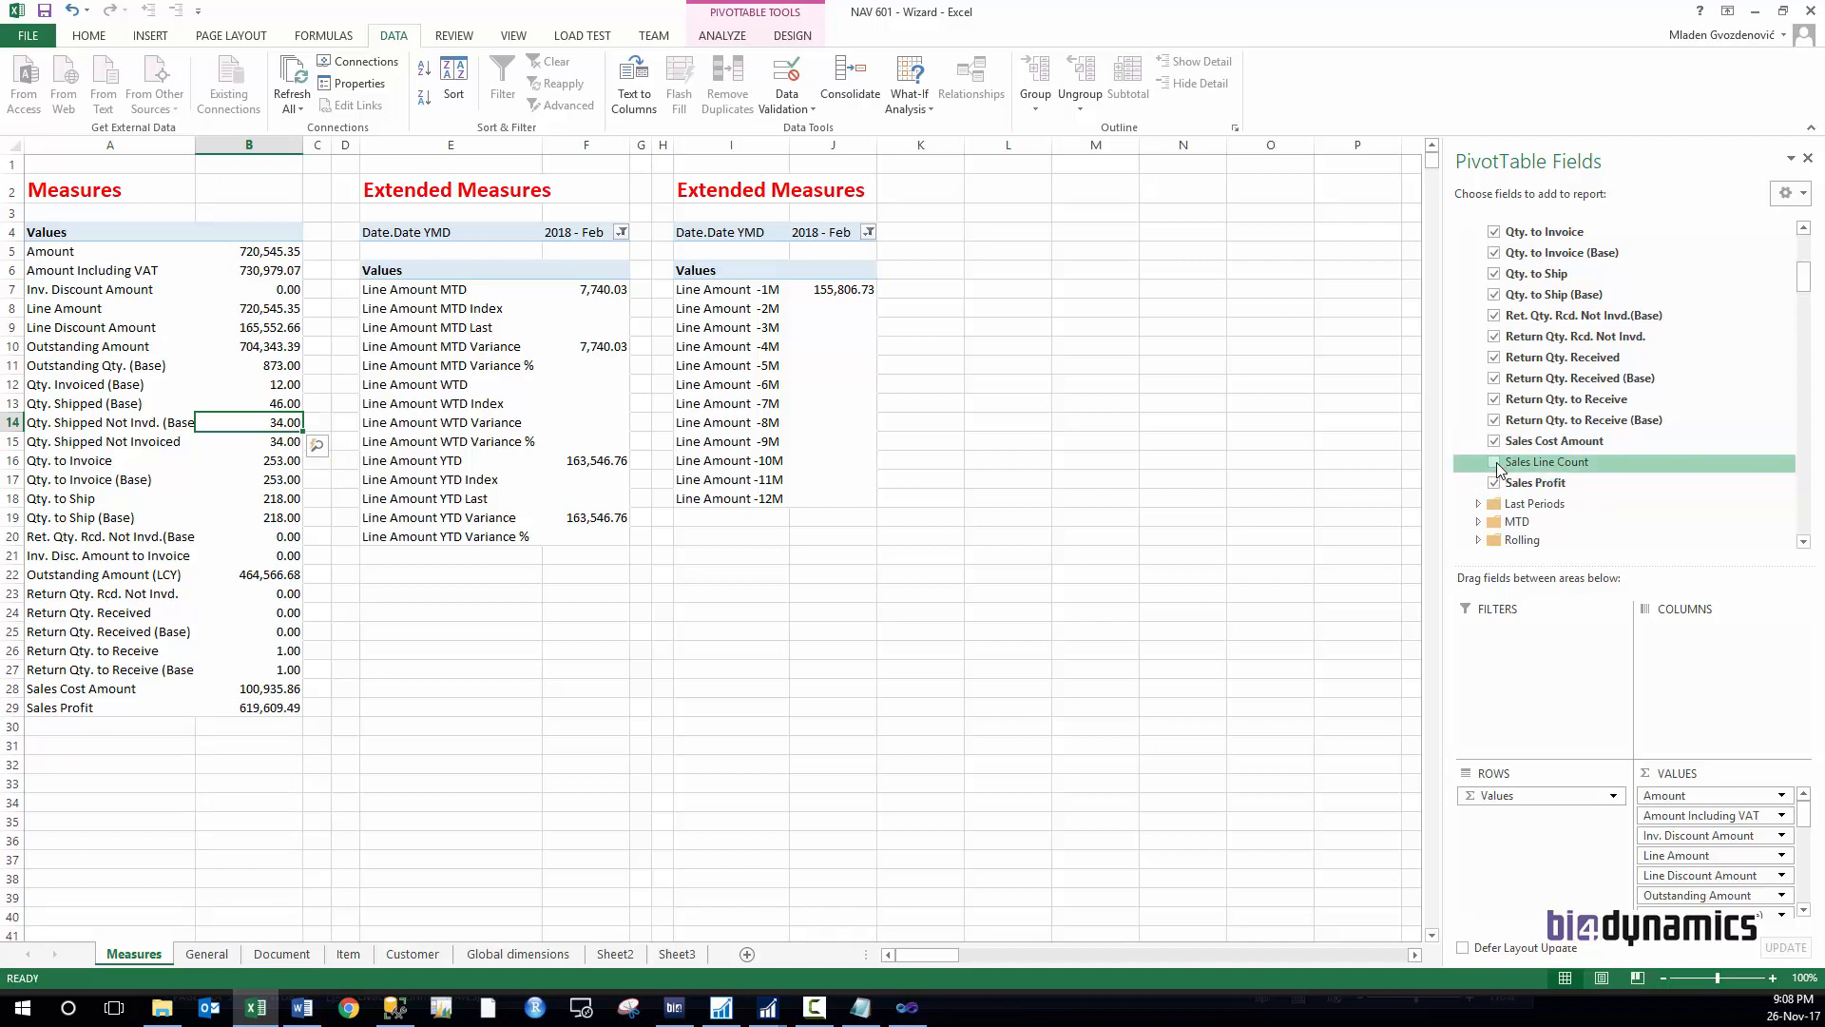
click(1496, 464)
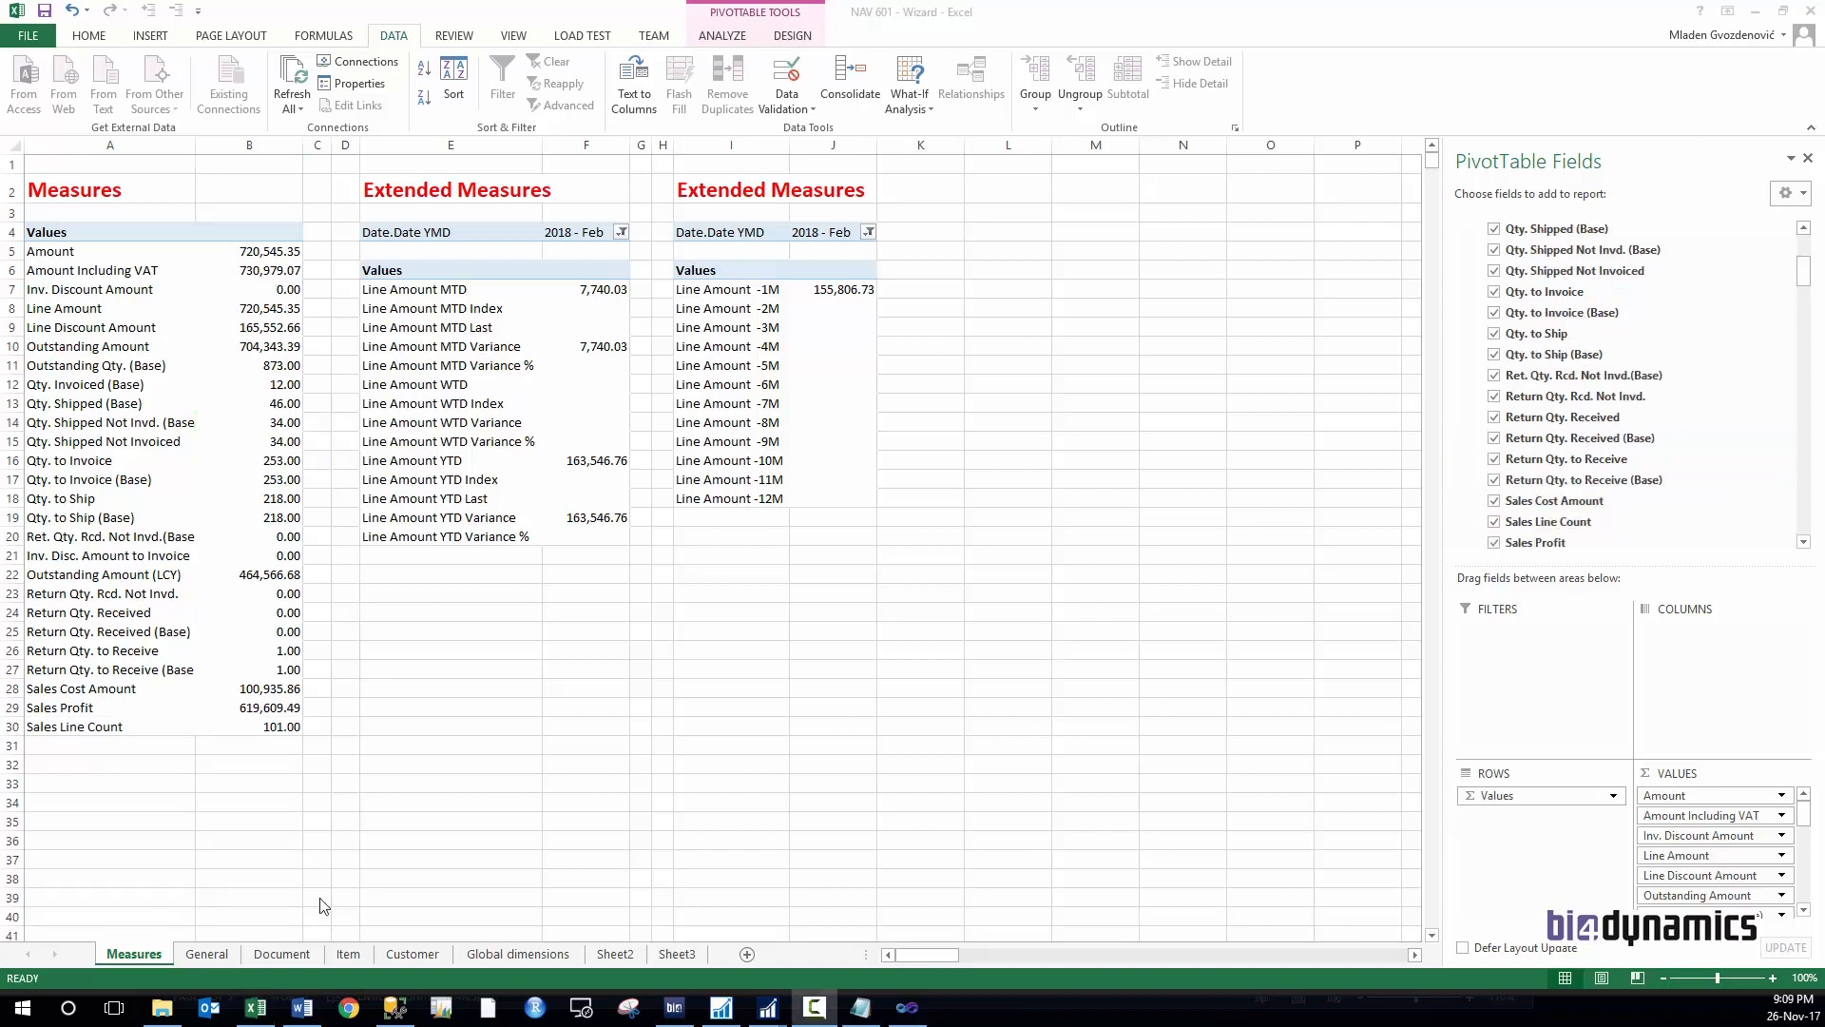
- Expand the MTD folder of Sales Orders in the pivot table fields and examine the Sales Line Count and Sales Profit MTD measures
click(1804, 273)
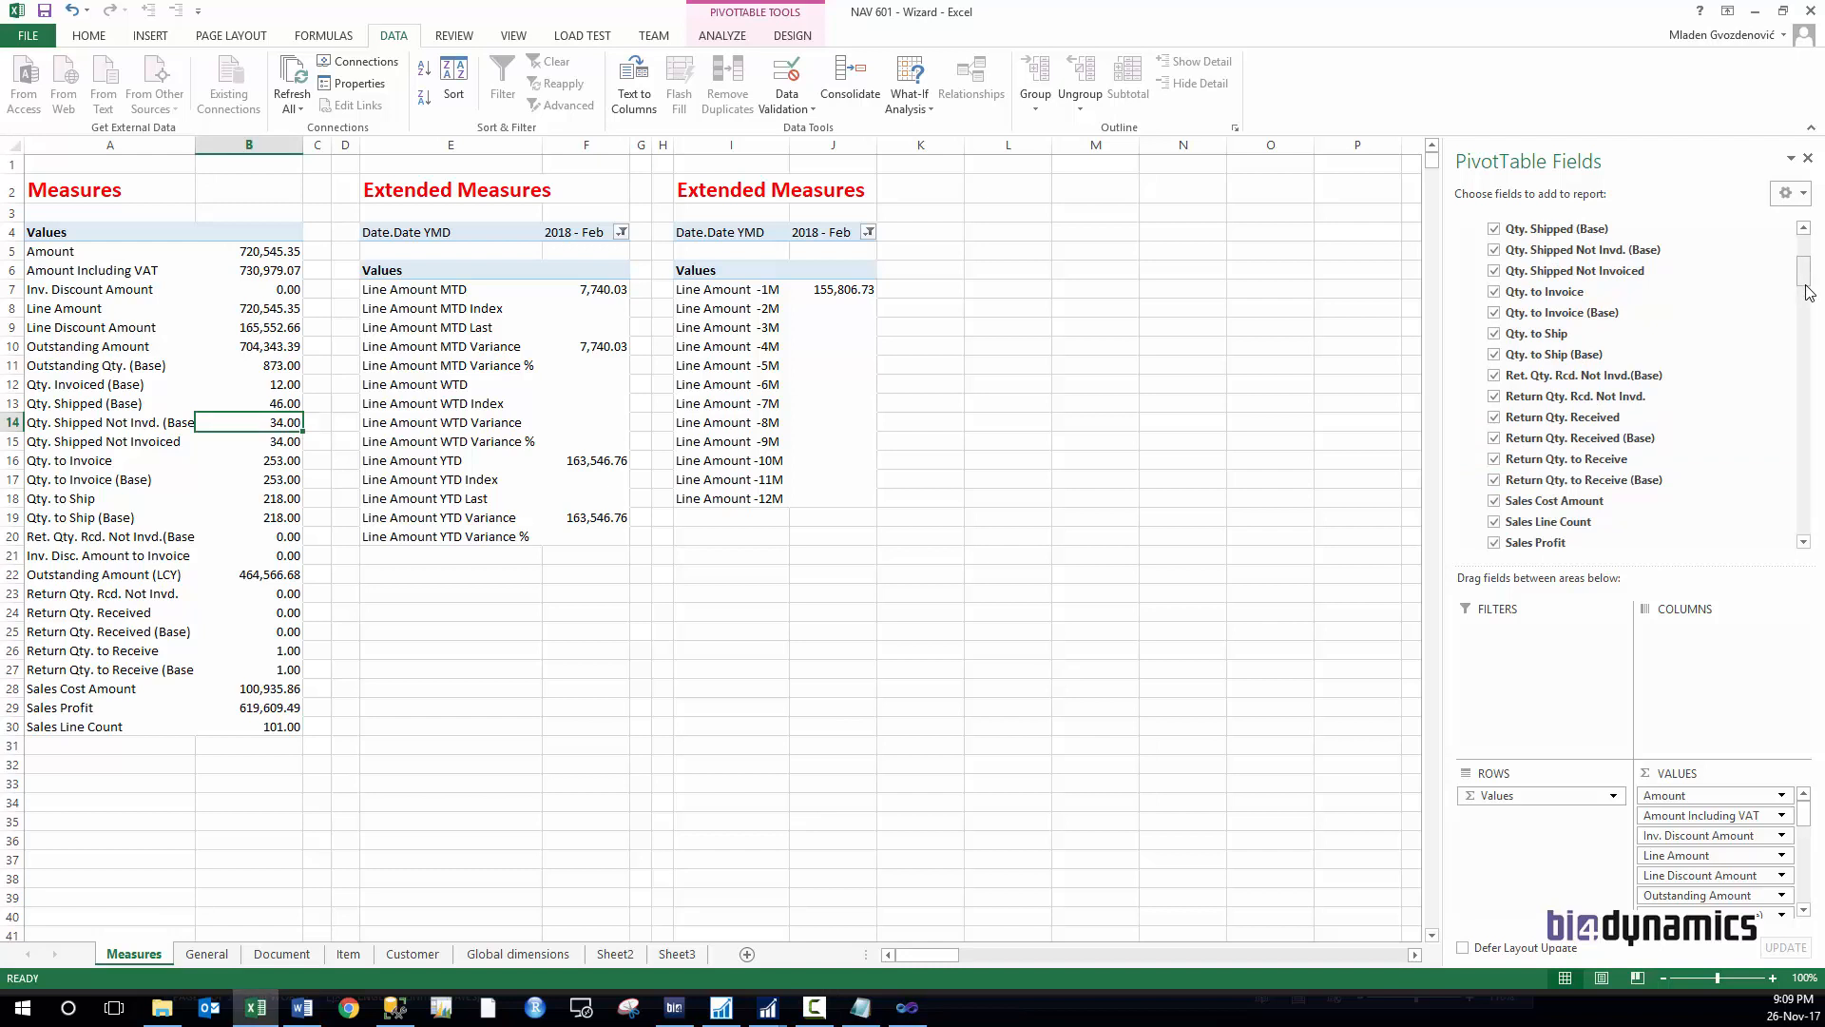
drag(1805, 275, 1806, 304)
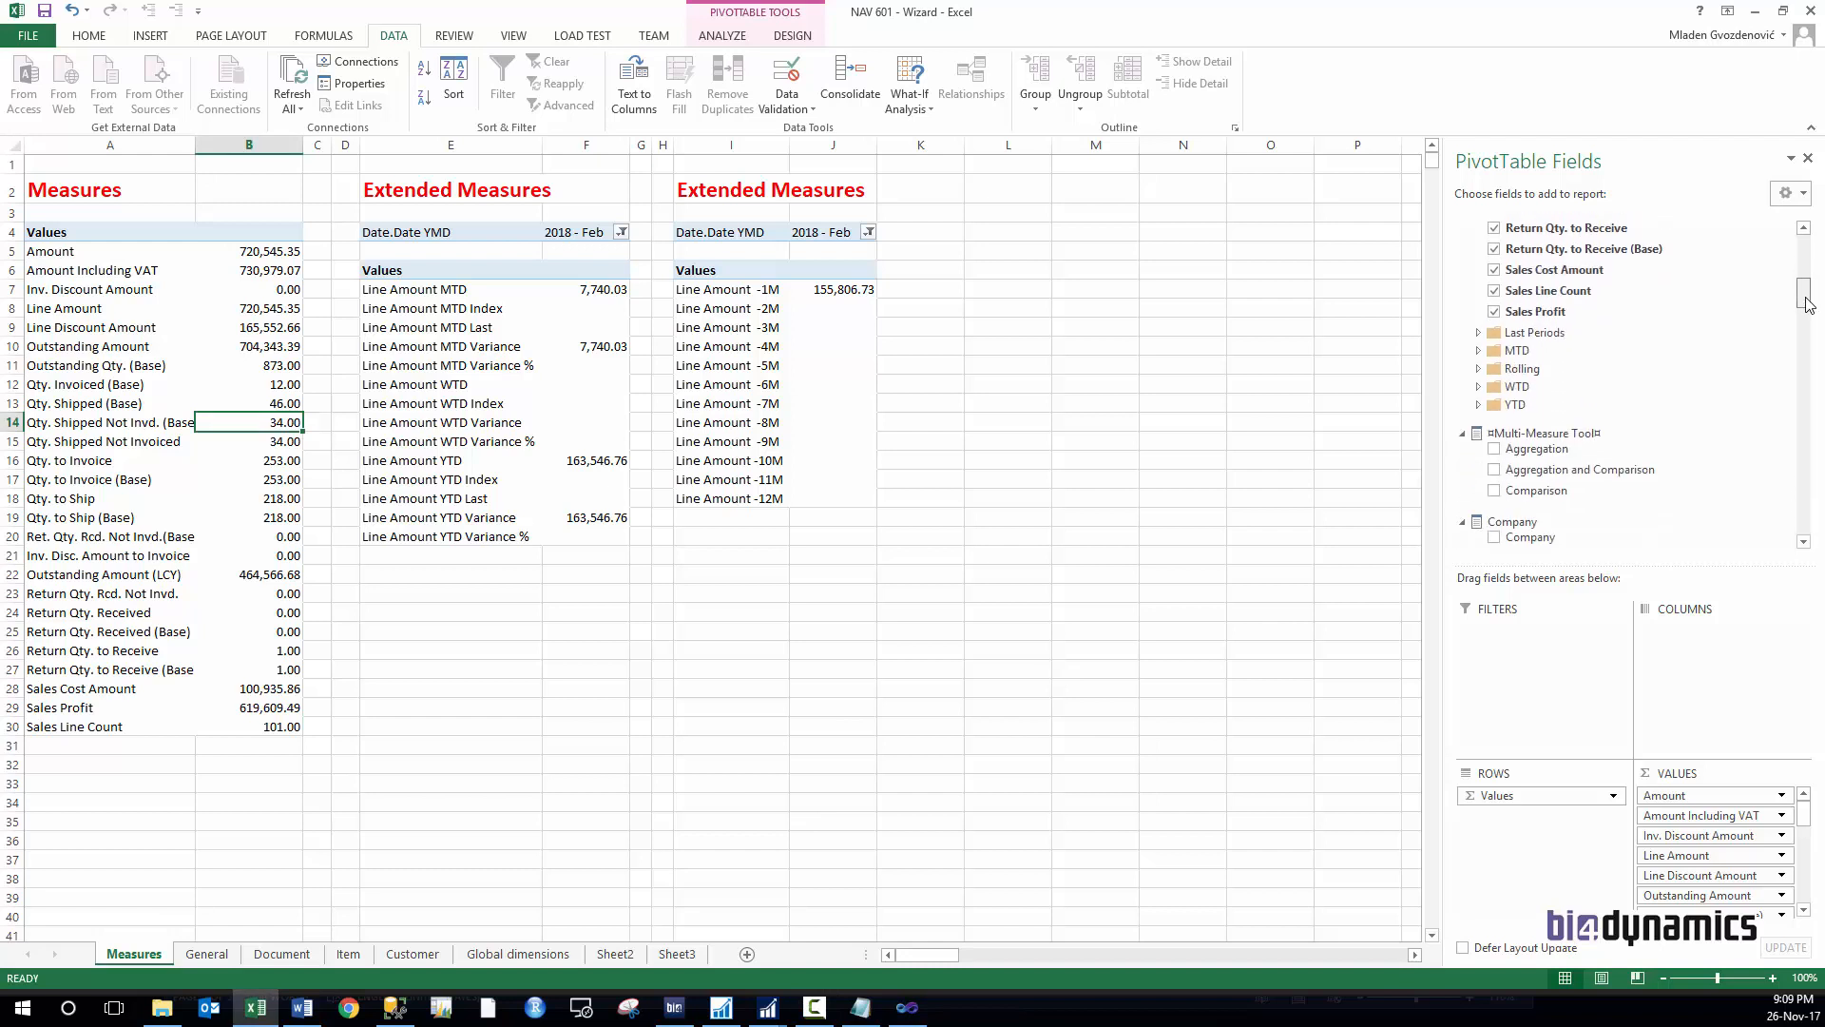
click(1479, 351)
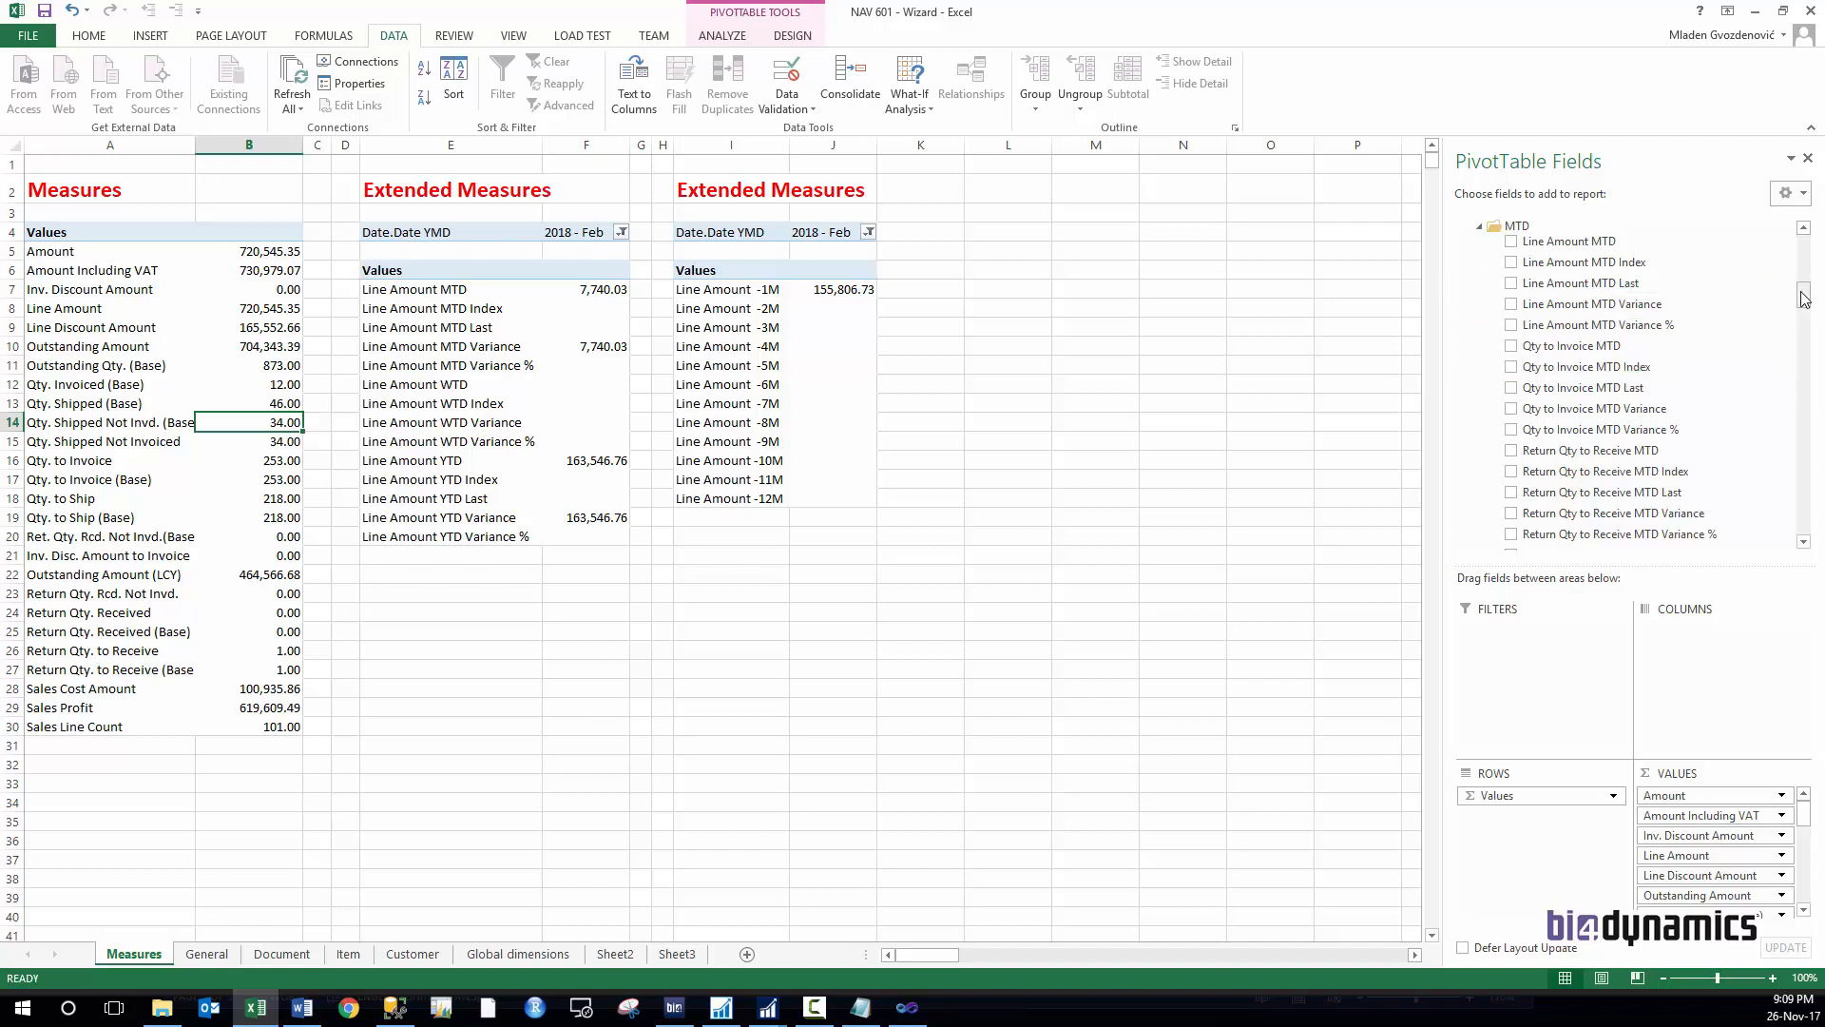
drag(1805, 296, 1806, 306)
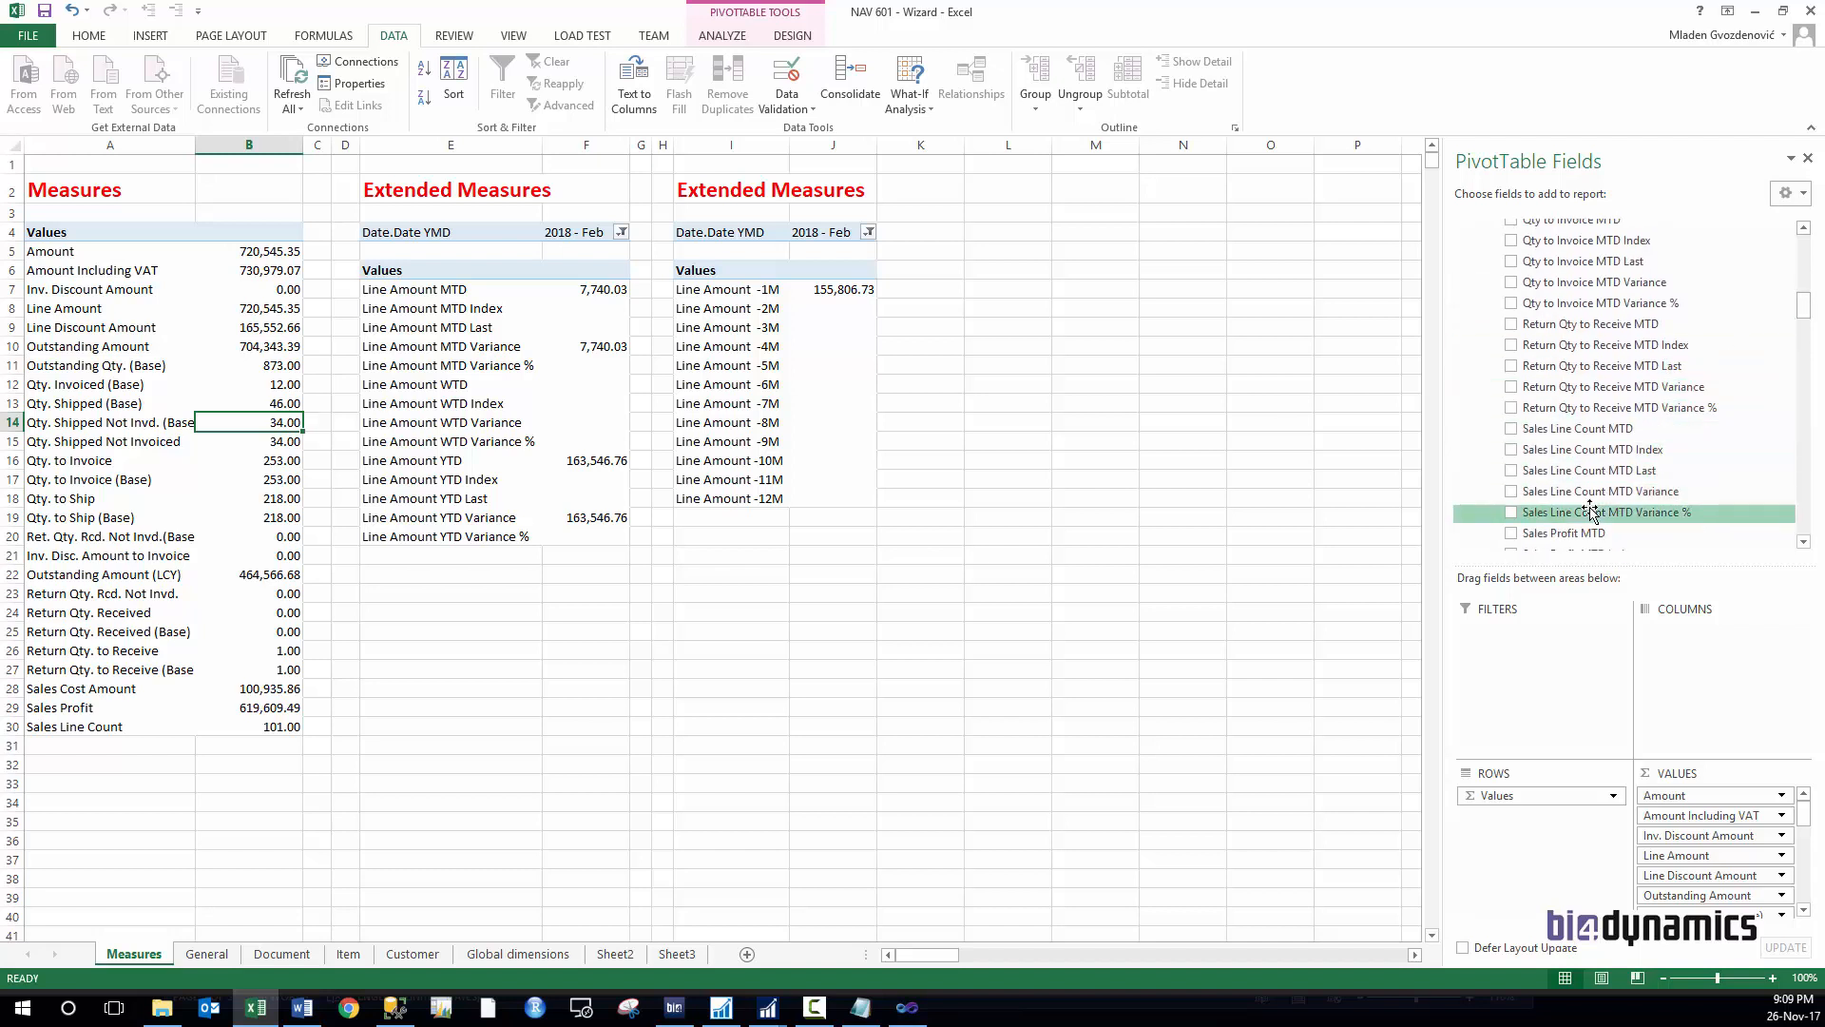
drag(1805, 319, 1806, 329)
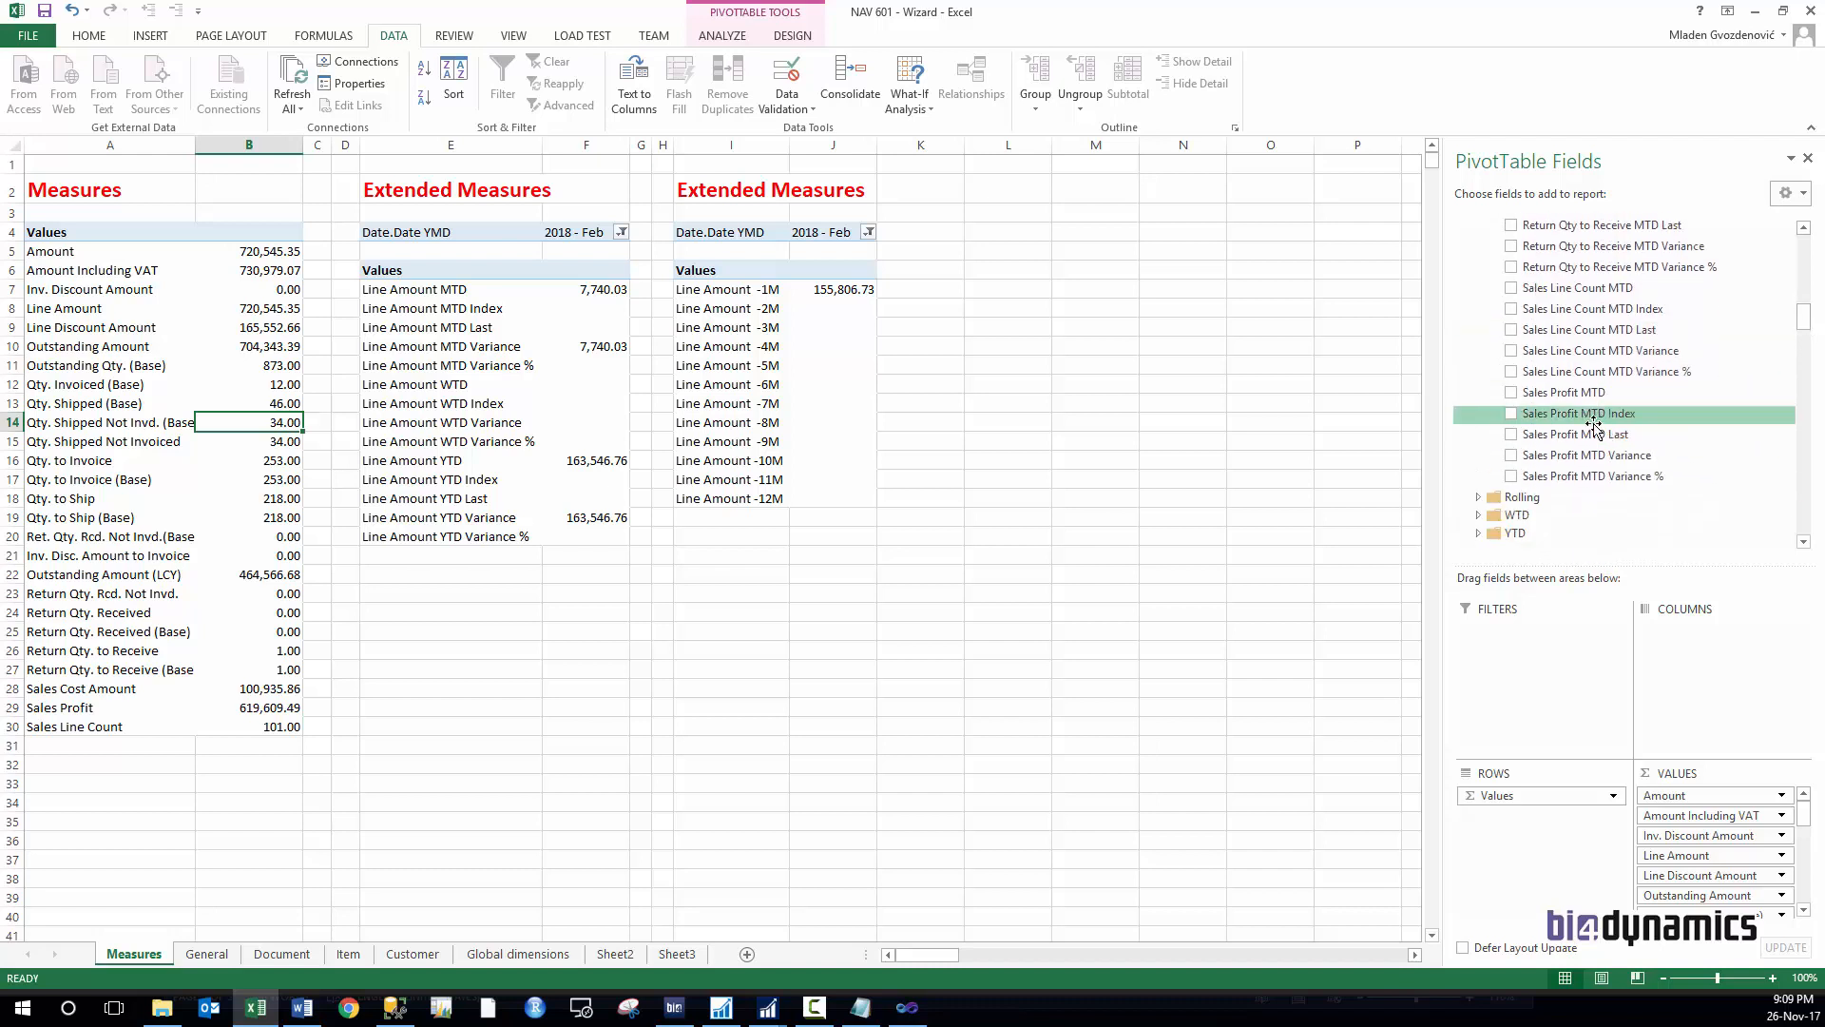